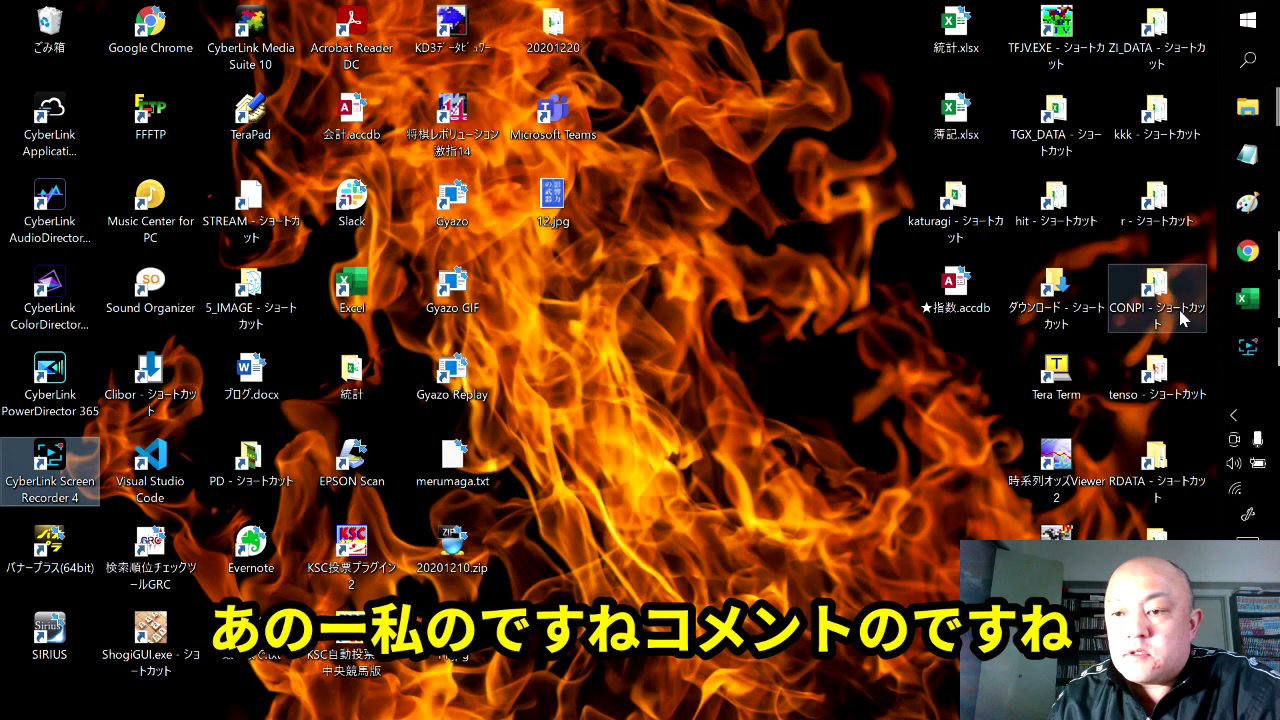
# - Bring the Excel workbook Book1 to the front from the taskbar
pyautogui.click(1248, 298)
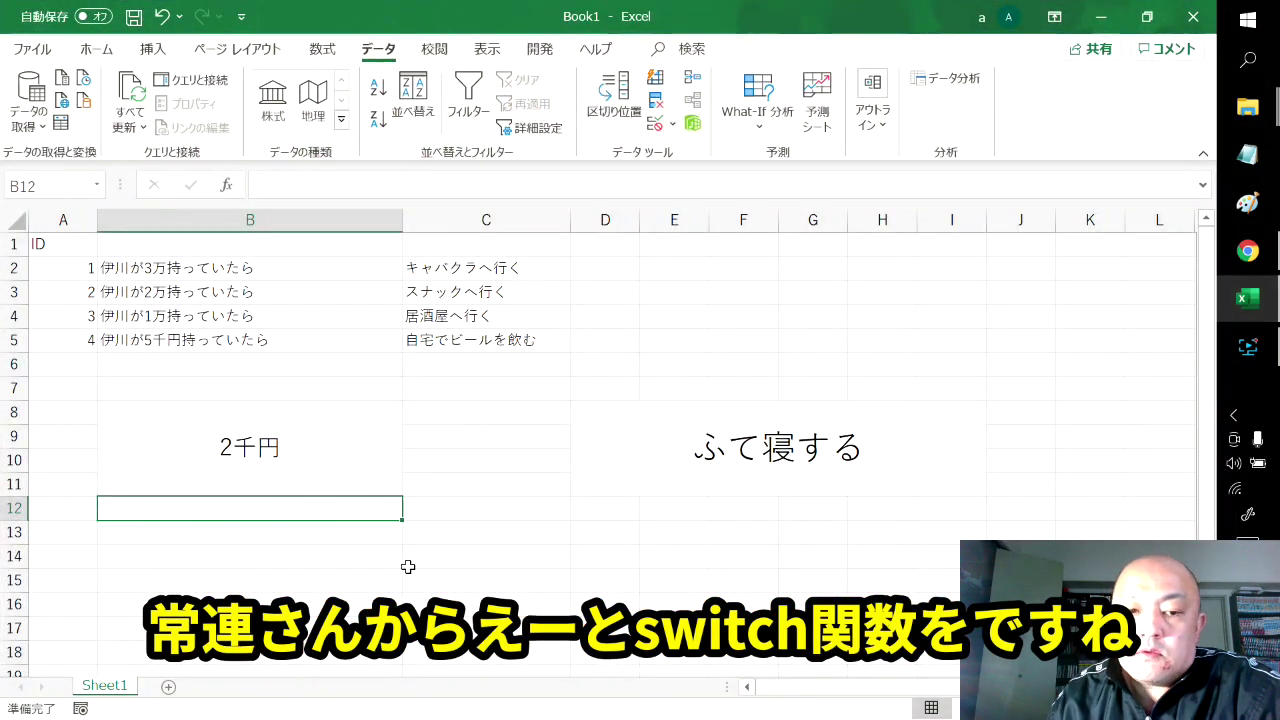
# - Clear the SWITCH formula from D8 and the 2千円 value from B8
pyautogui.click(425, 554)
pyautogui.click(672, 466)
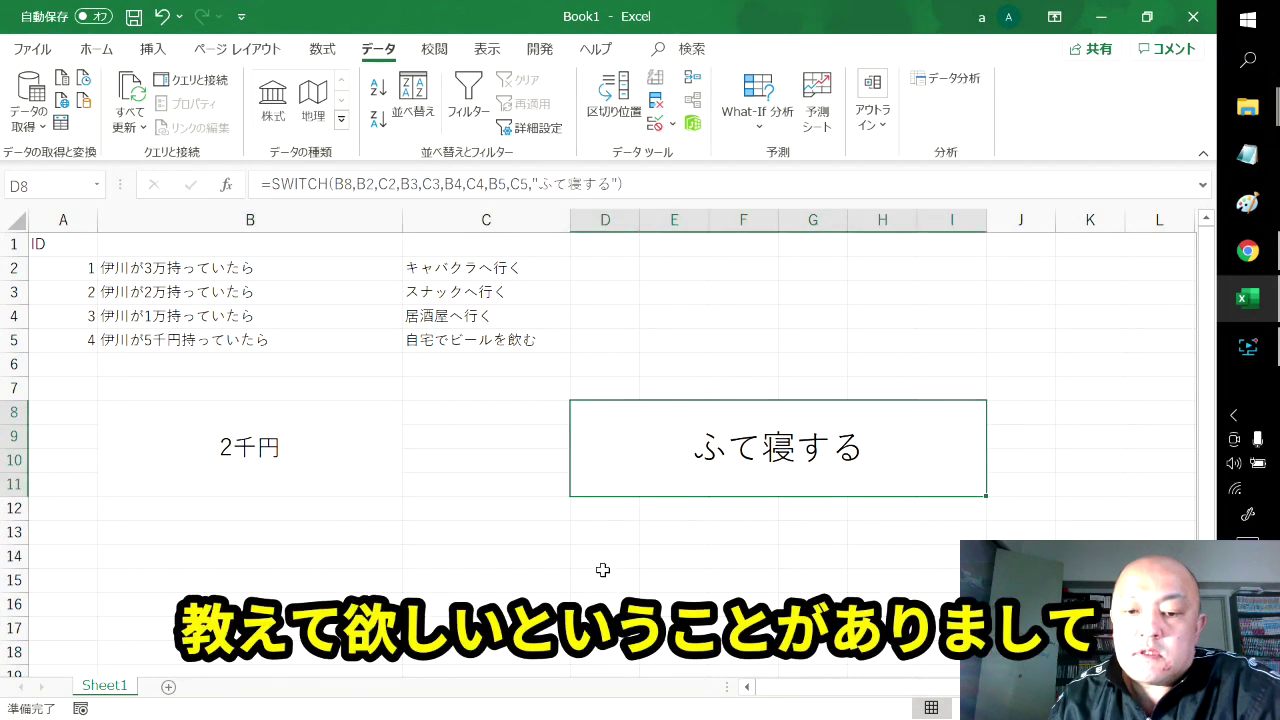
pyautogui.press('F2')
pyautogui.click(386, 549)
pyautogui.click(315, 459)
pyautogui.press('Delete')
pyautogui.press('Return')
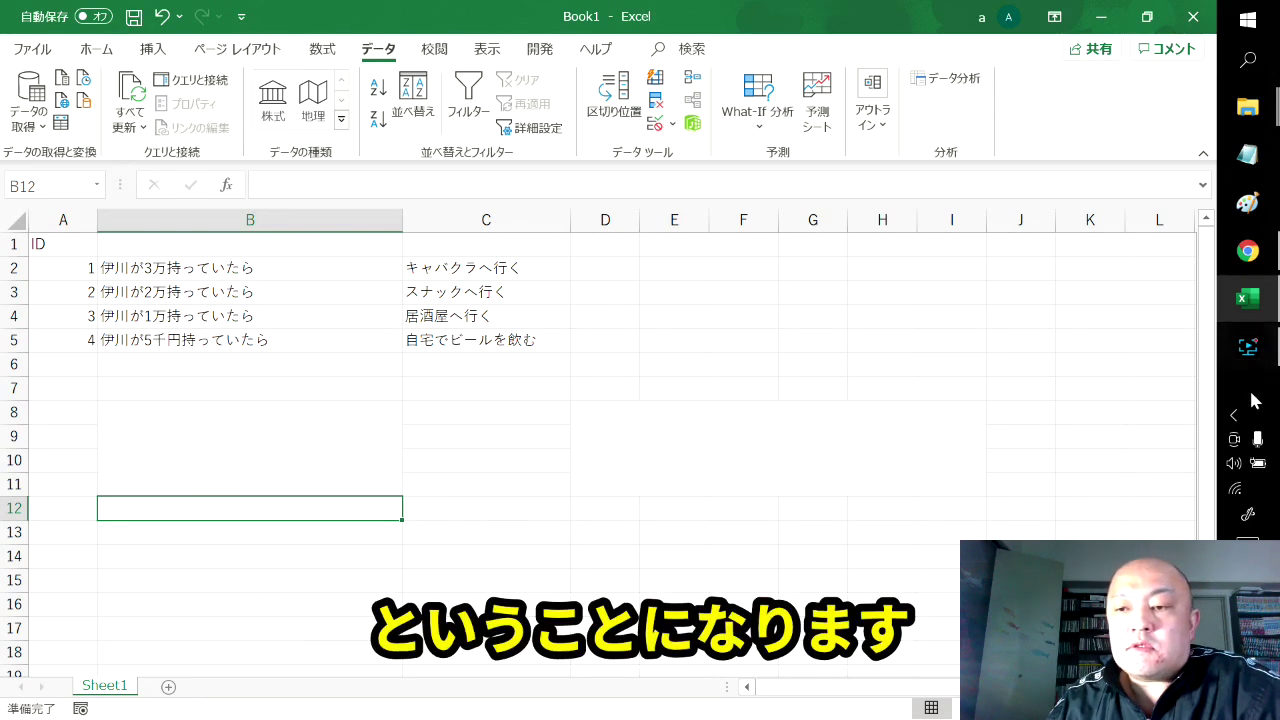
# - Read tipsfound's SWITCH article on syntax and default values in Chrome, then minimize Chrome
pyautogui.click(1248, 251)
pyautogui.click(393, 20)
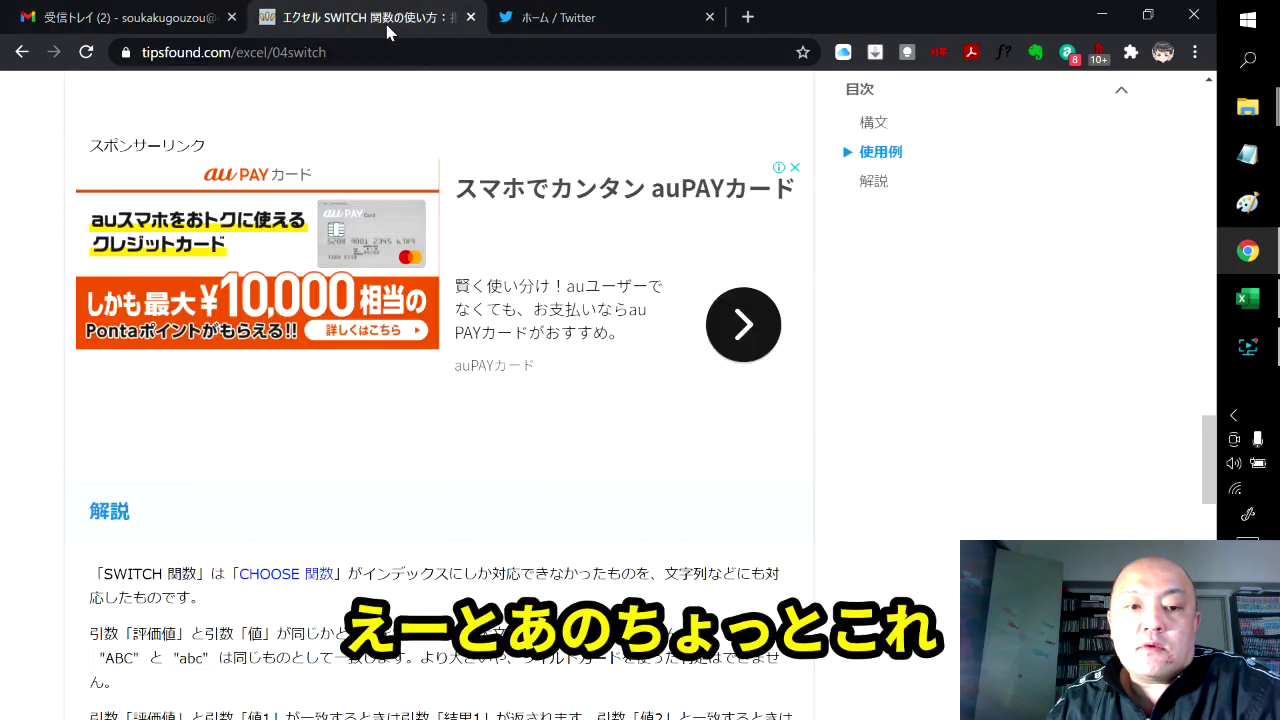
pyautogui.scroll(9, 517, 396)
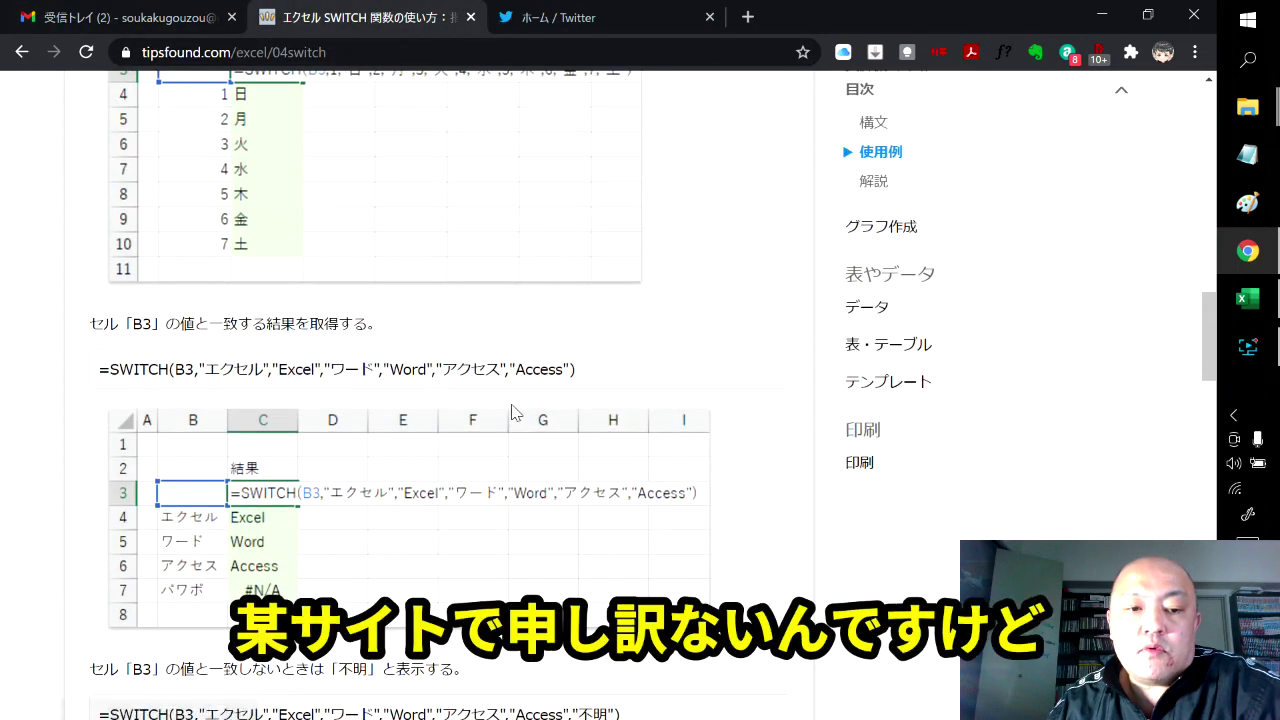
pyautogui.scroll(-3, 514, 413)
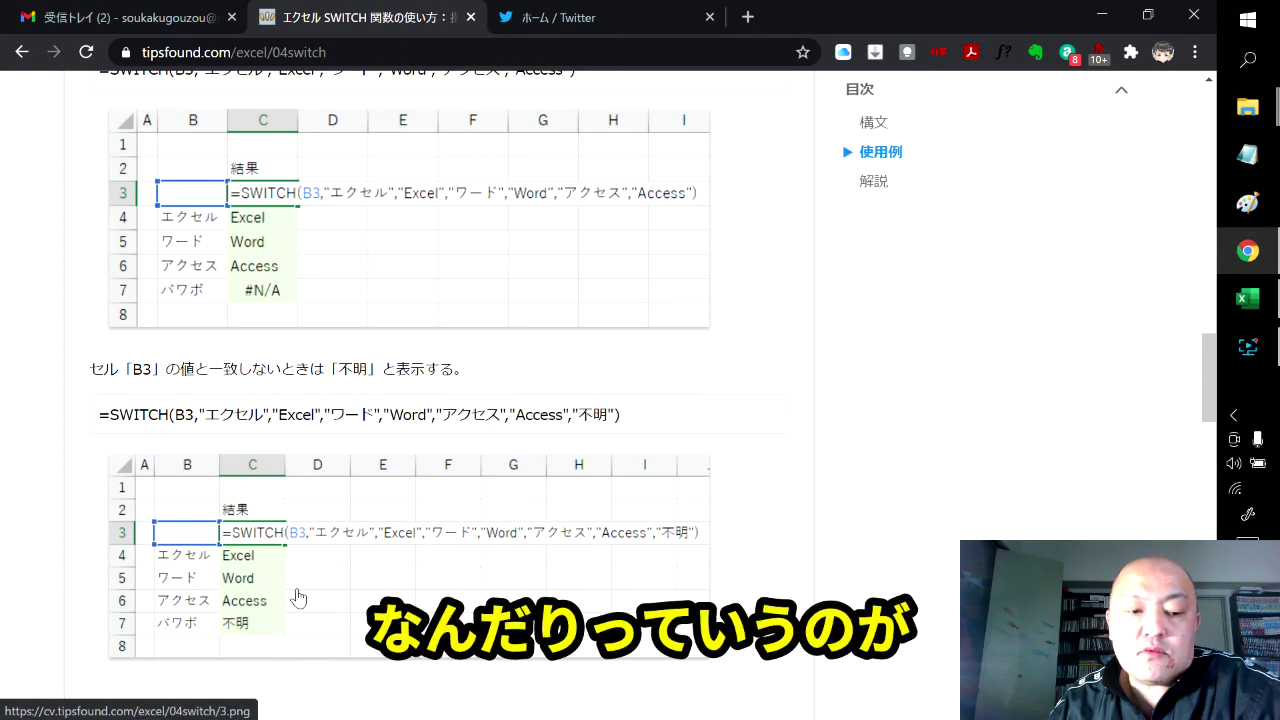
pyautogui.scroll(-2, 298, 596)
pyautogui.scroll(20, 298, 596)
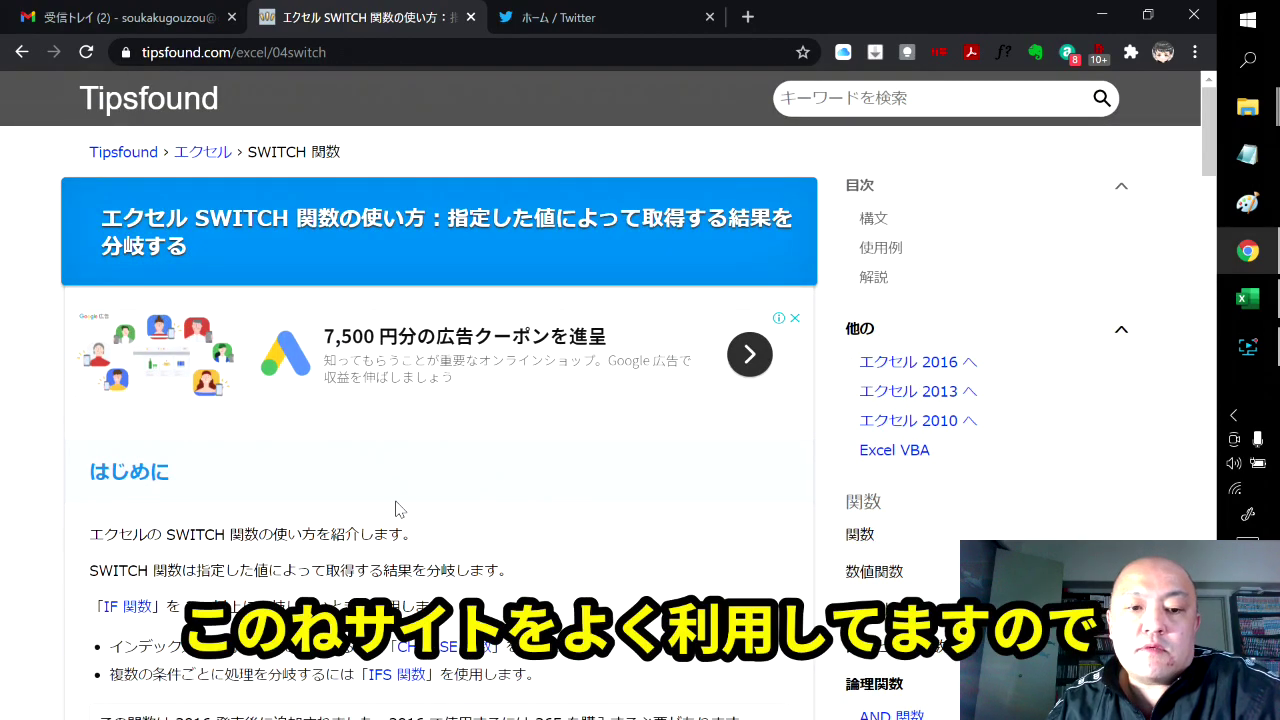
pyautogui.scroll(-4, 395, 510)
pyautogui.scroll(-1, 440, 400)
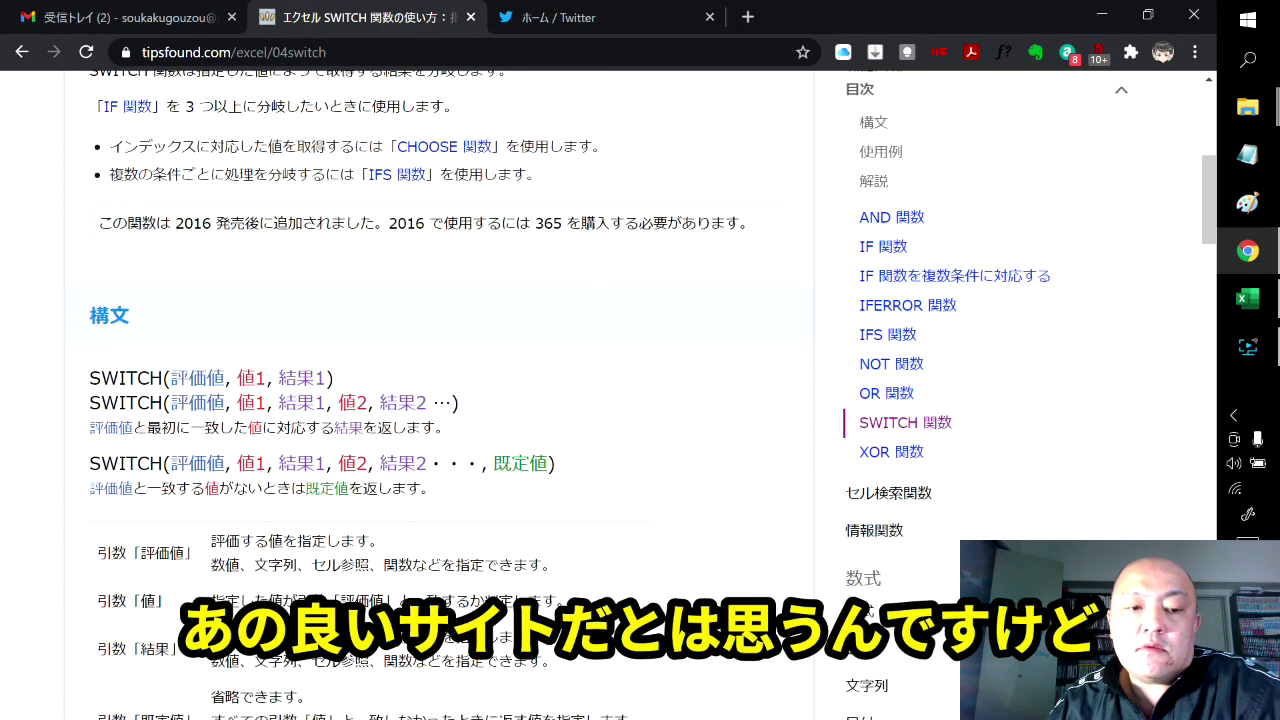
pyautogui.scroll(-1, 440, 400)
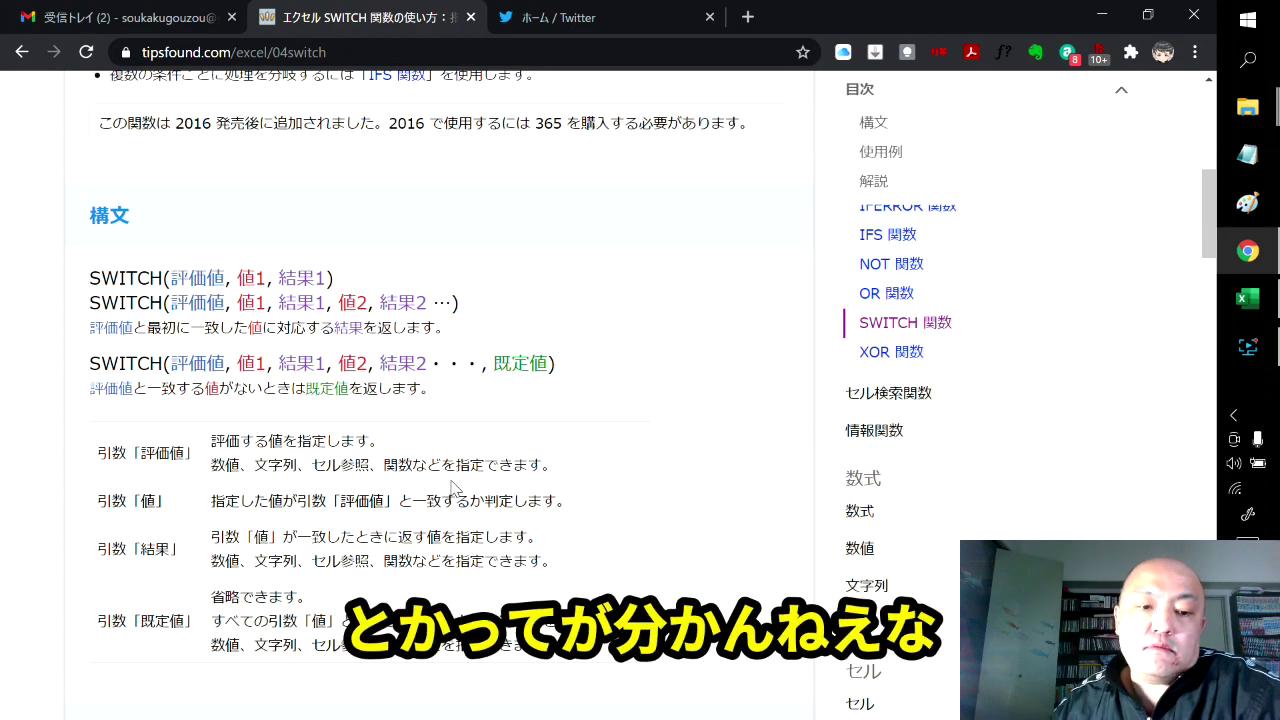
pyautogui.scroll(-8, 643, 557)
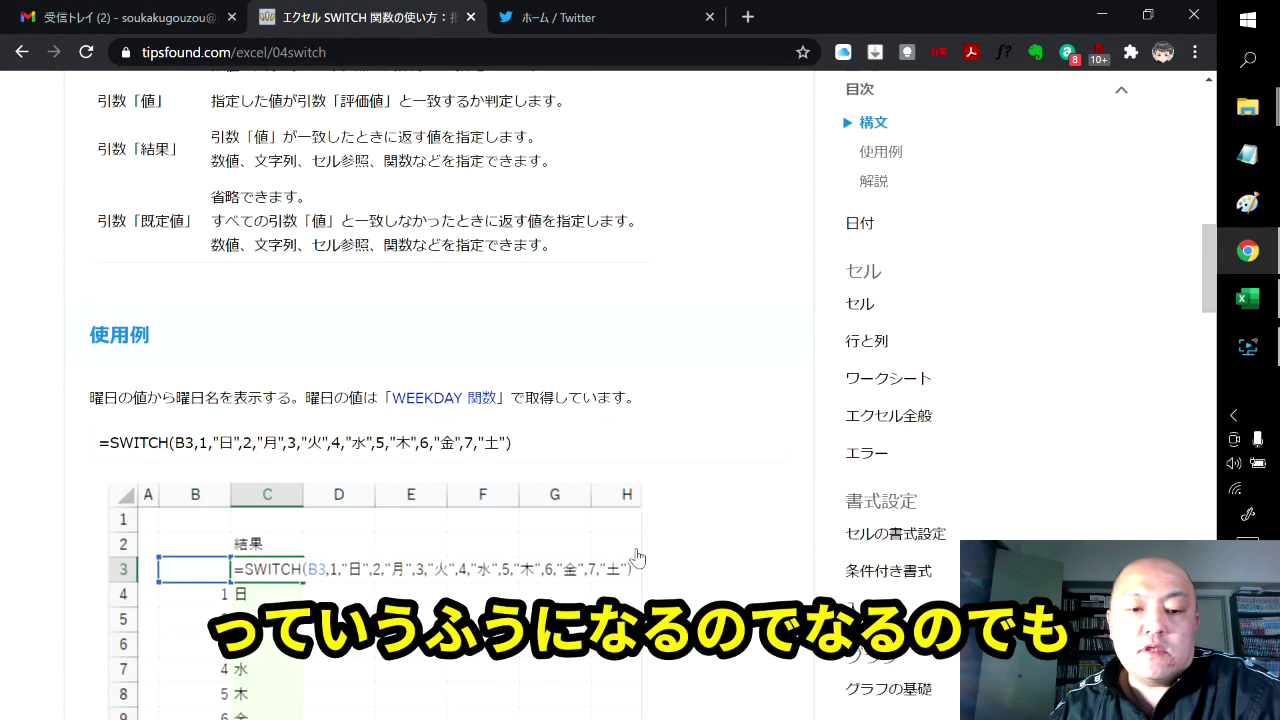
pyautogui.scroll(-2, 643, 640)
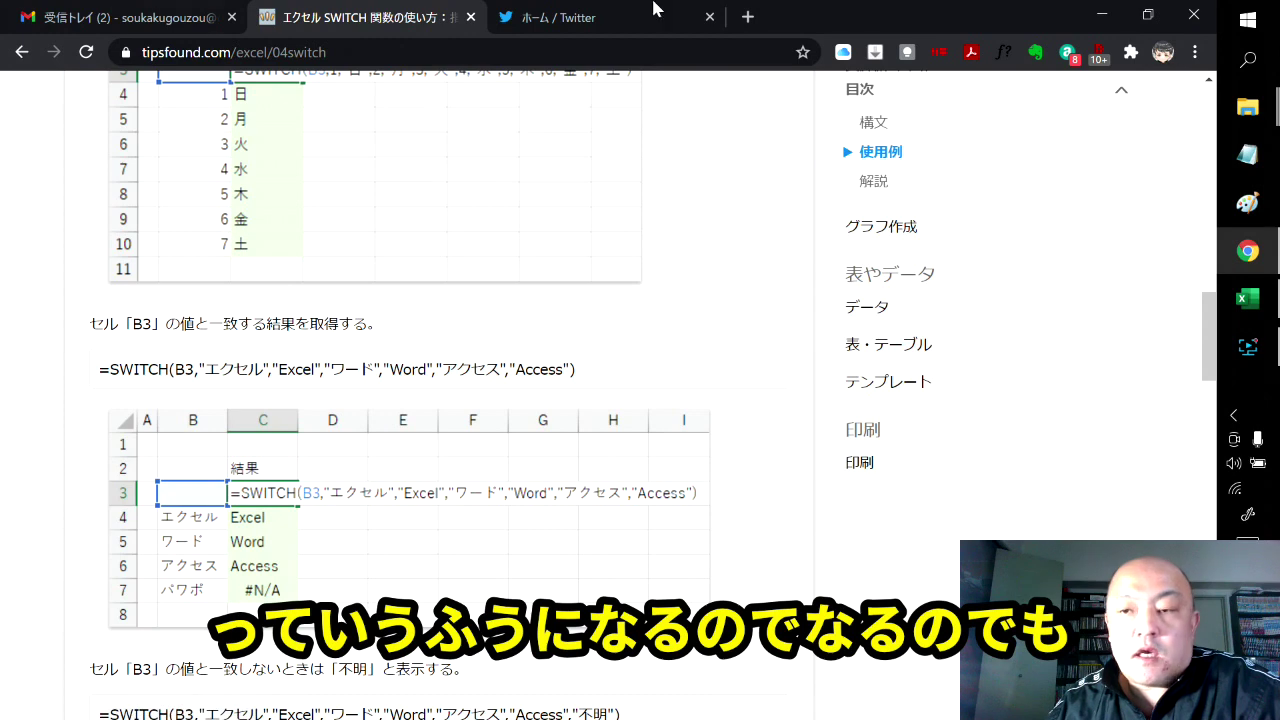
pyautogui.click(1103, 17)
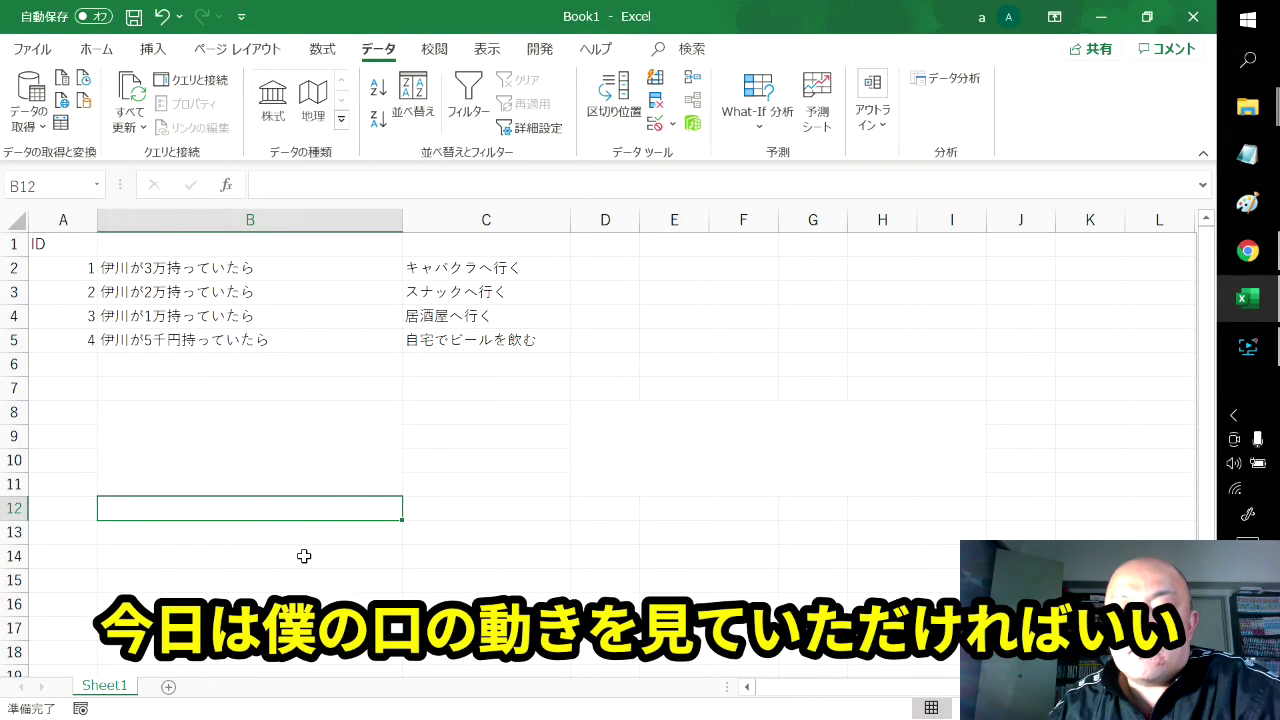
# - Change B8's data validation to allow any value, removing its dropdown list
pyautogui.click(535, 541)
pyautogui.moveTo(190, 412); pyautogui.dragTo(190, 484)
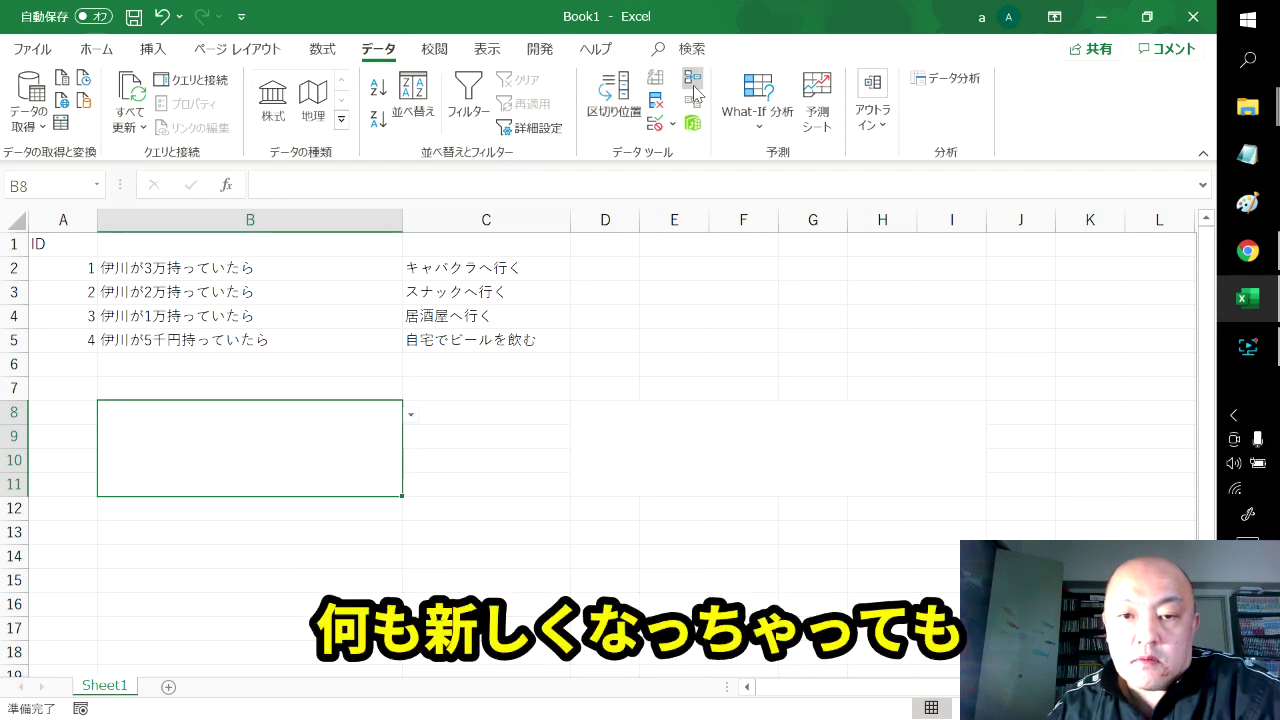
pyautogui.click(657, 122)
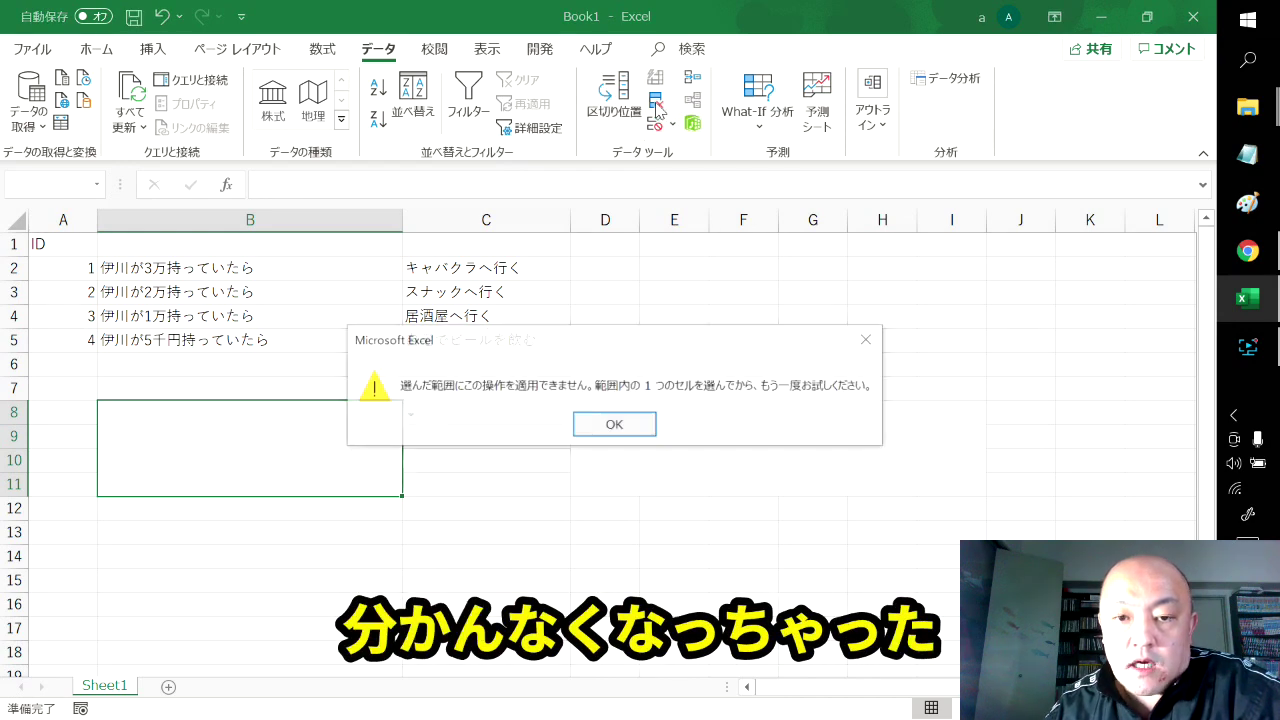
pyautogui.click(622, 424)
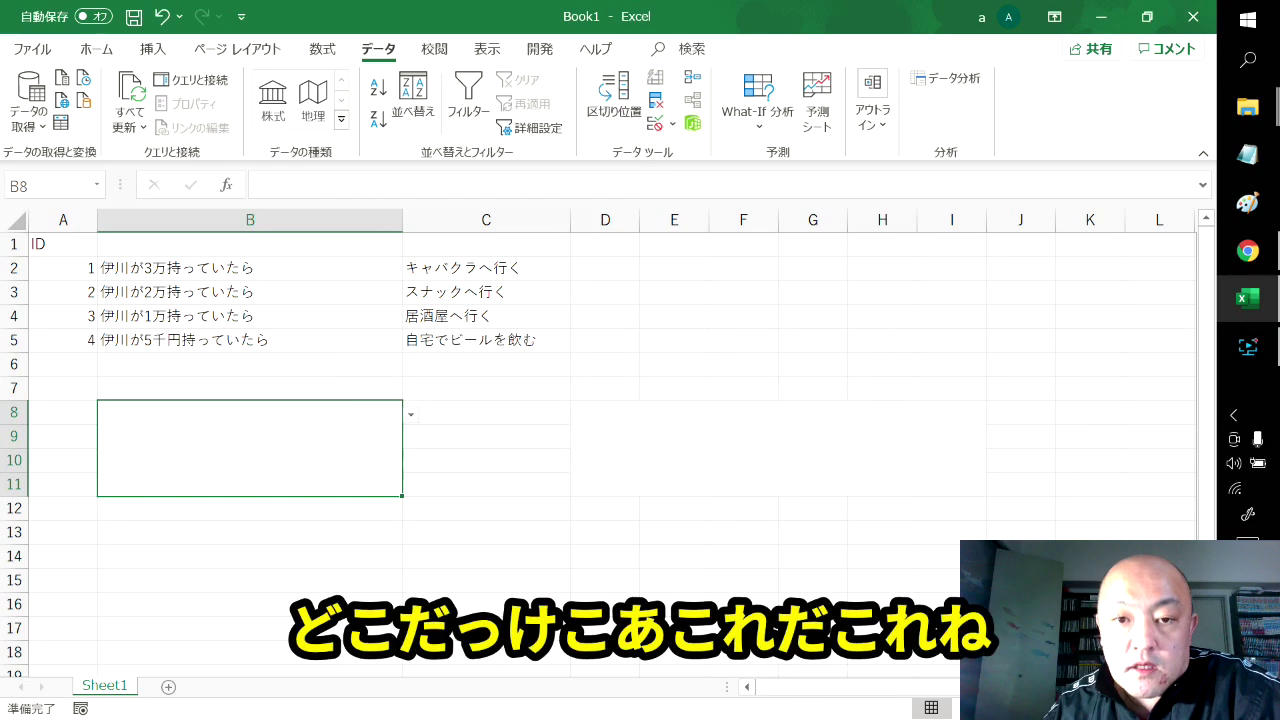
pyautogui.click(657, 123)
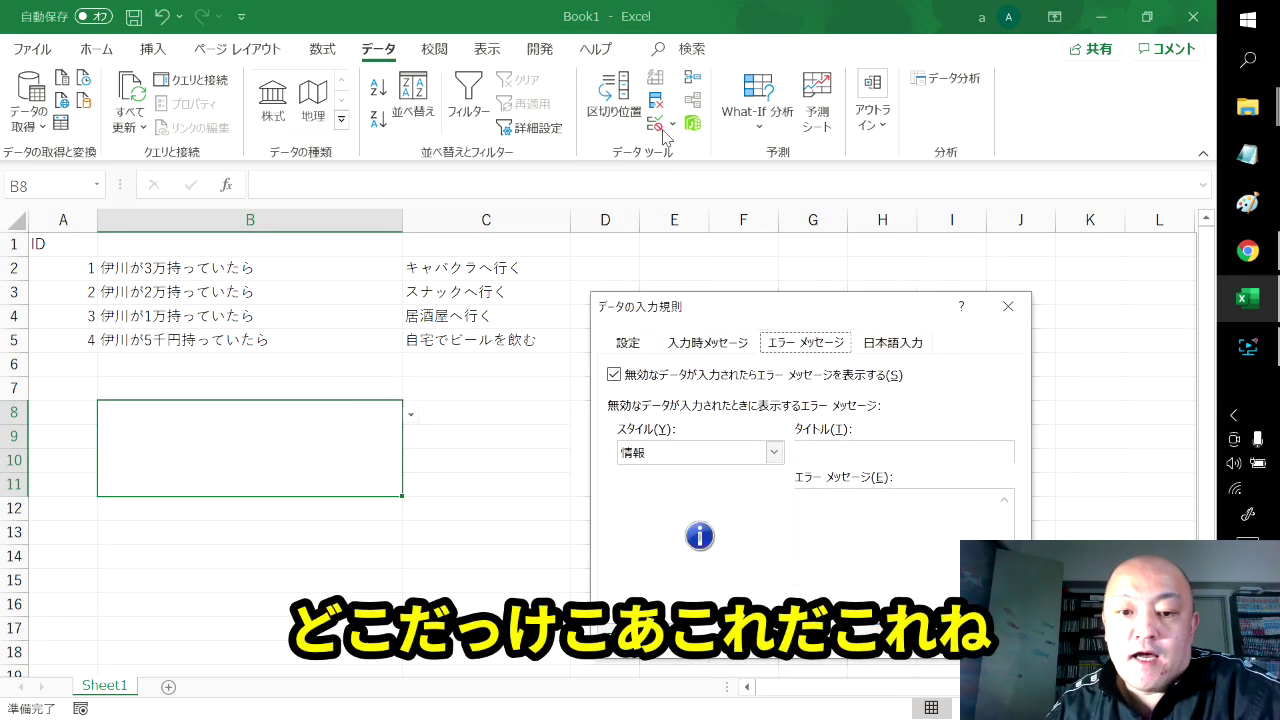
pyautogui.click(629, 343)
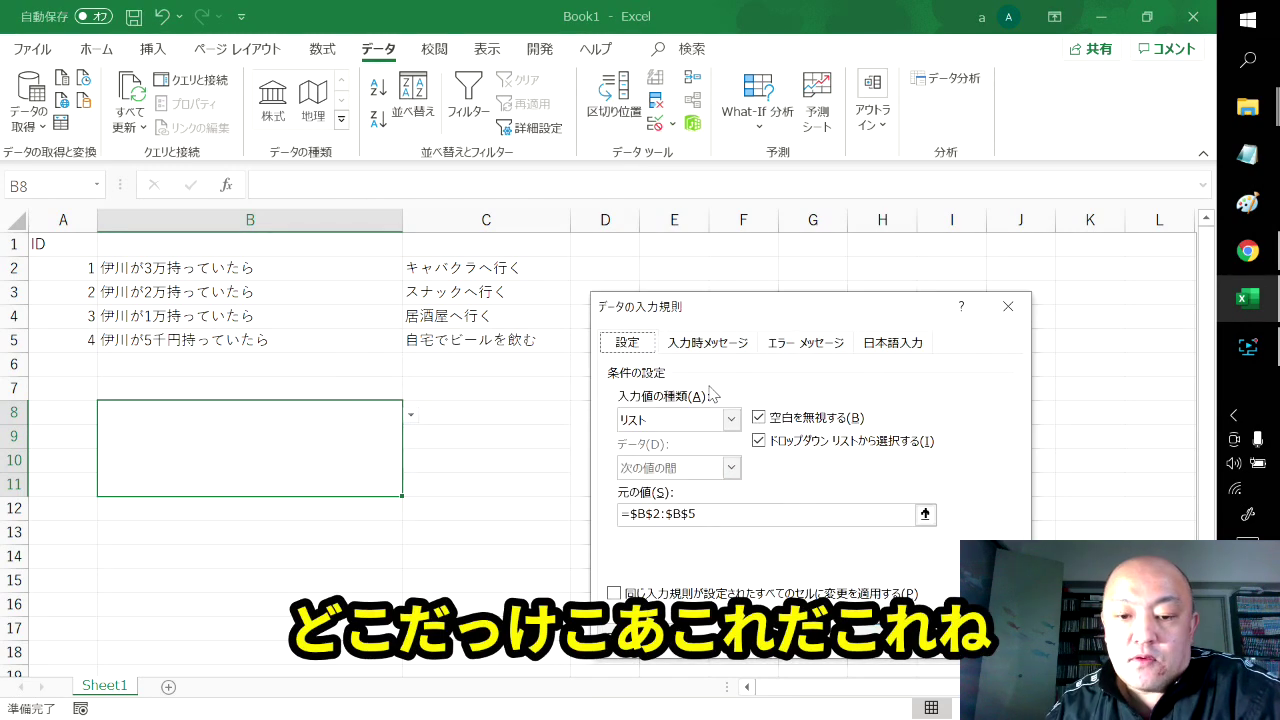
pyautogui.click(731, 420)
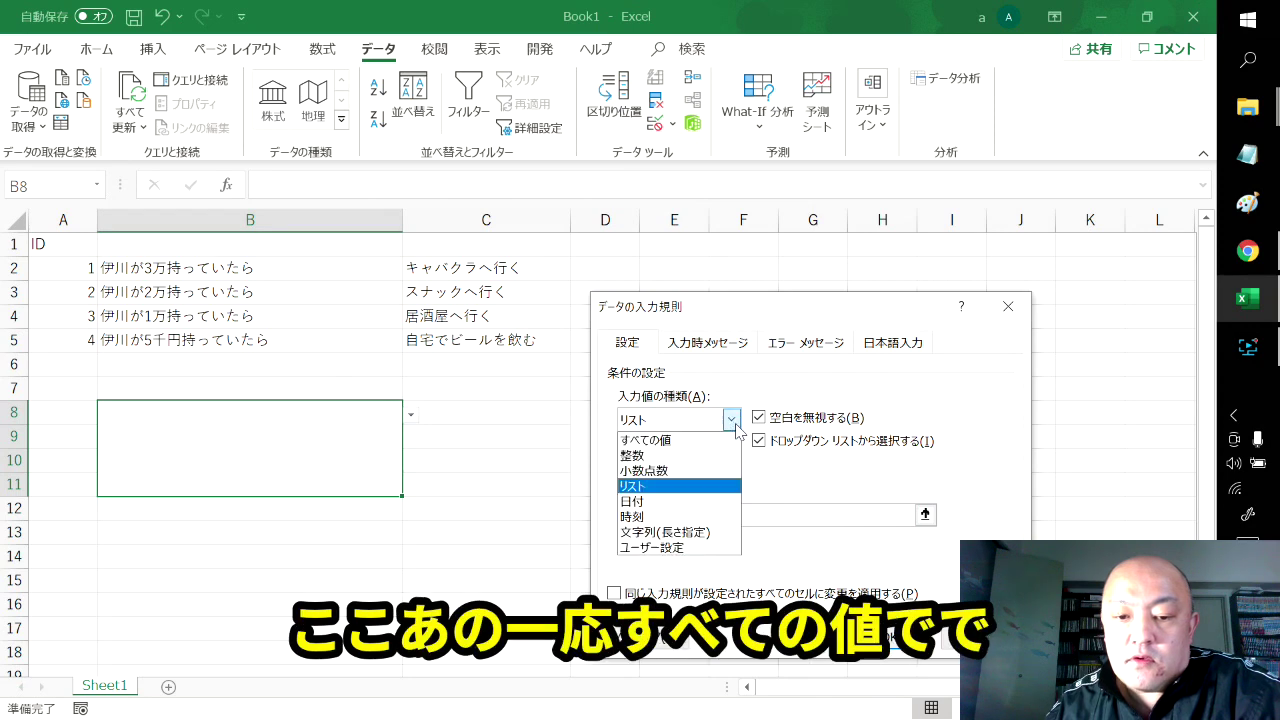
pyautogui.click(713, 444)
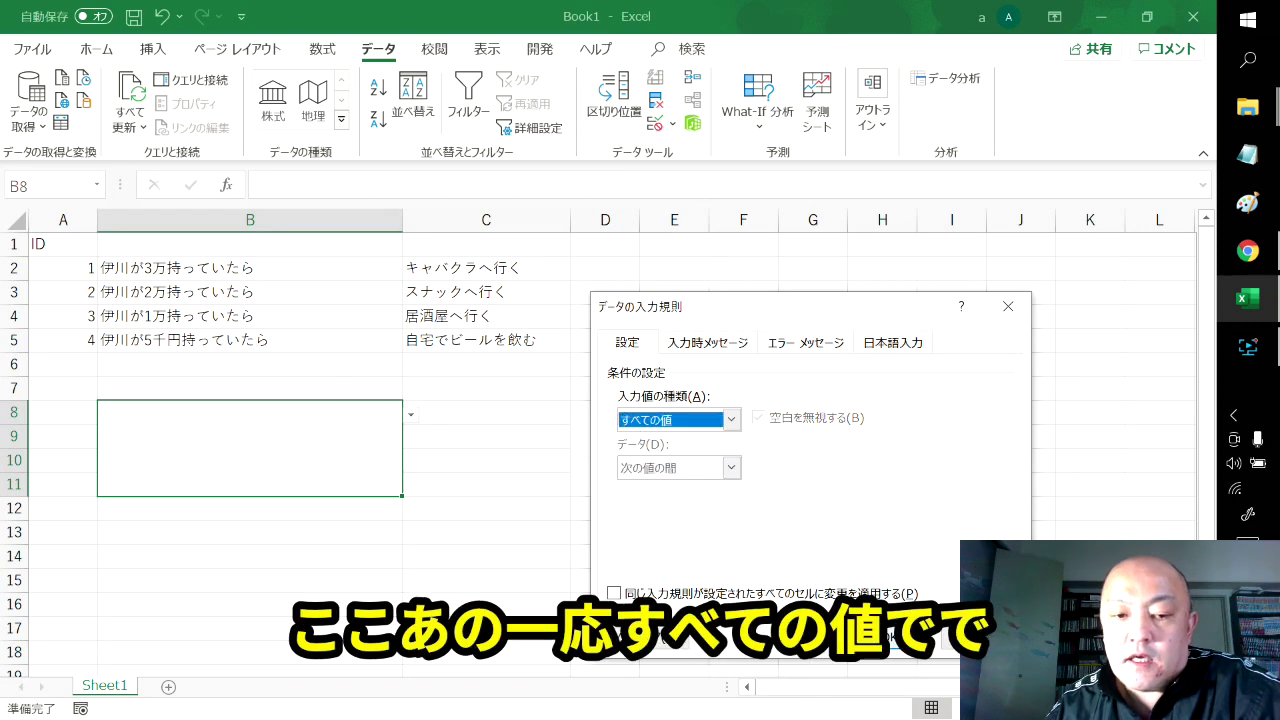
pyautogui.click(888, 642)
# - Select B2:B6, C2:C6, D8 and B8 to review the sheet layout
pyautogui.click(451, 524)
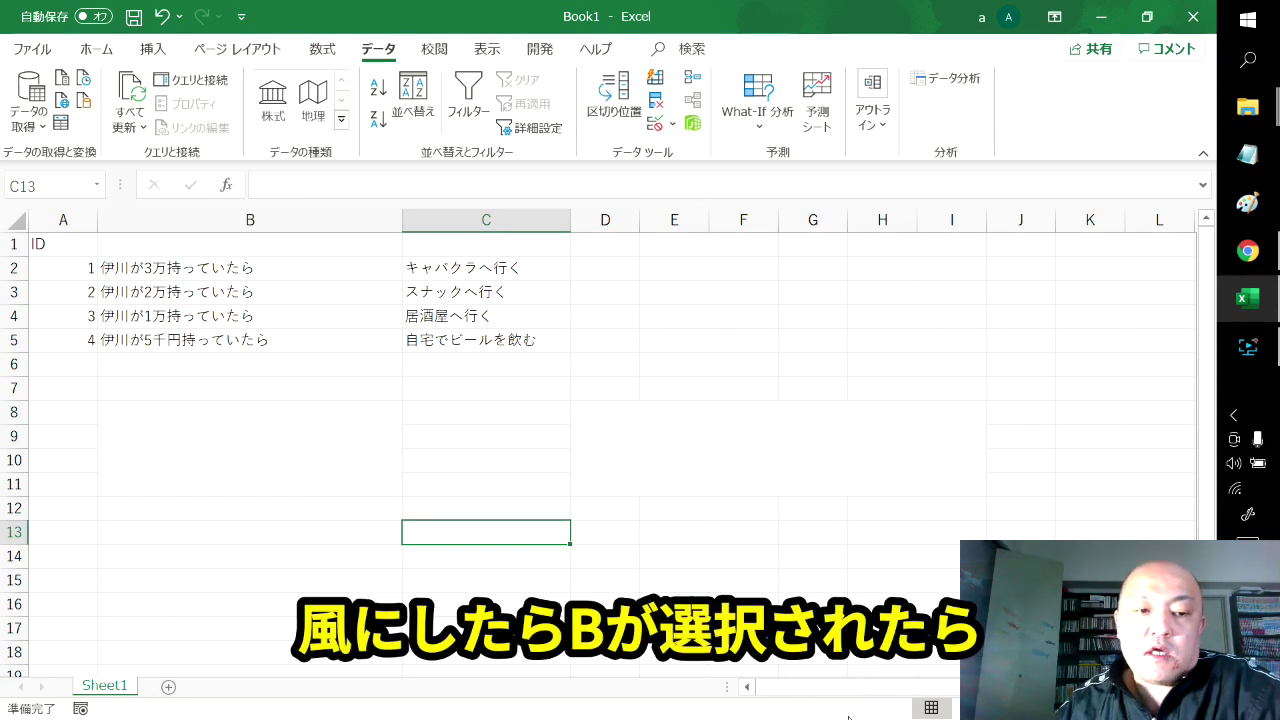
pyautogui.moveTo(294, 269); pyautogui.dragTo(323, 366)
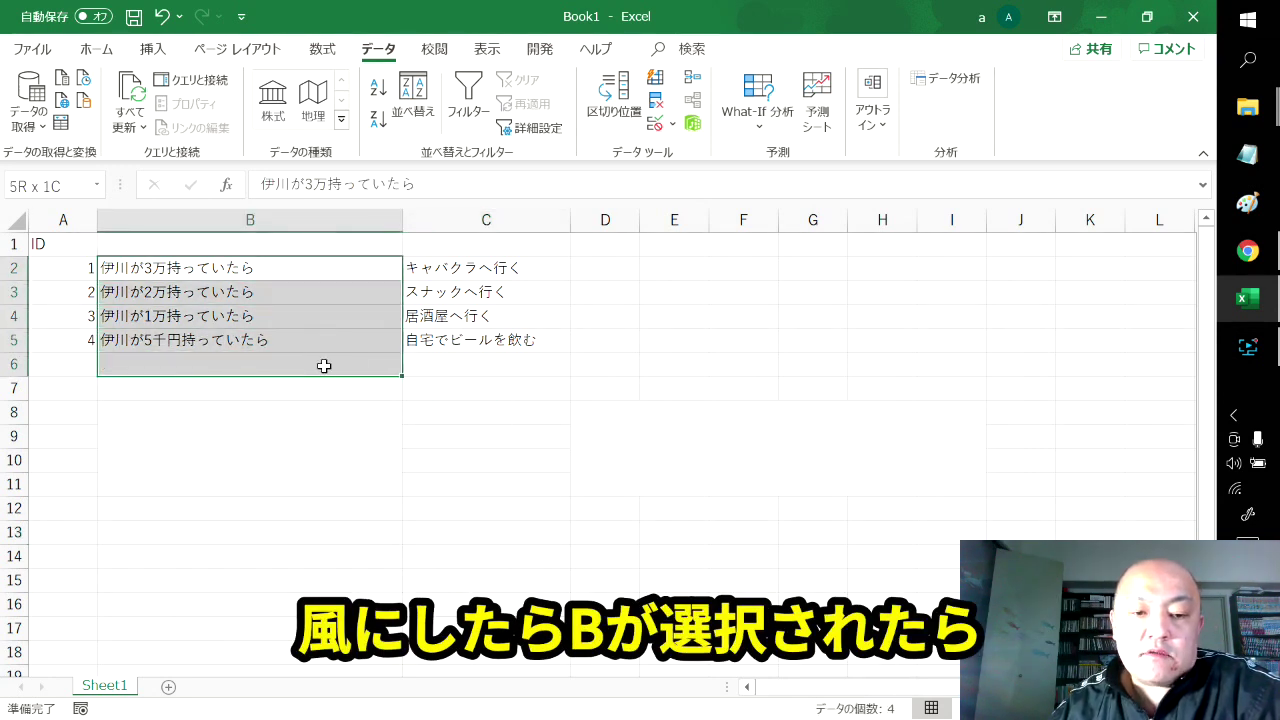
pyautogui.moveTo(486, 277); pyautogui.dragTo(486, 366)
pyautogui.moveTo(605, 412); pyautogui.dragTo(950, 485)
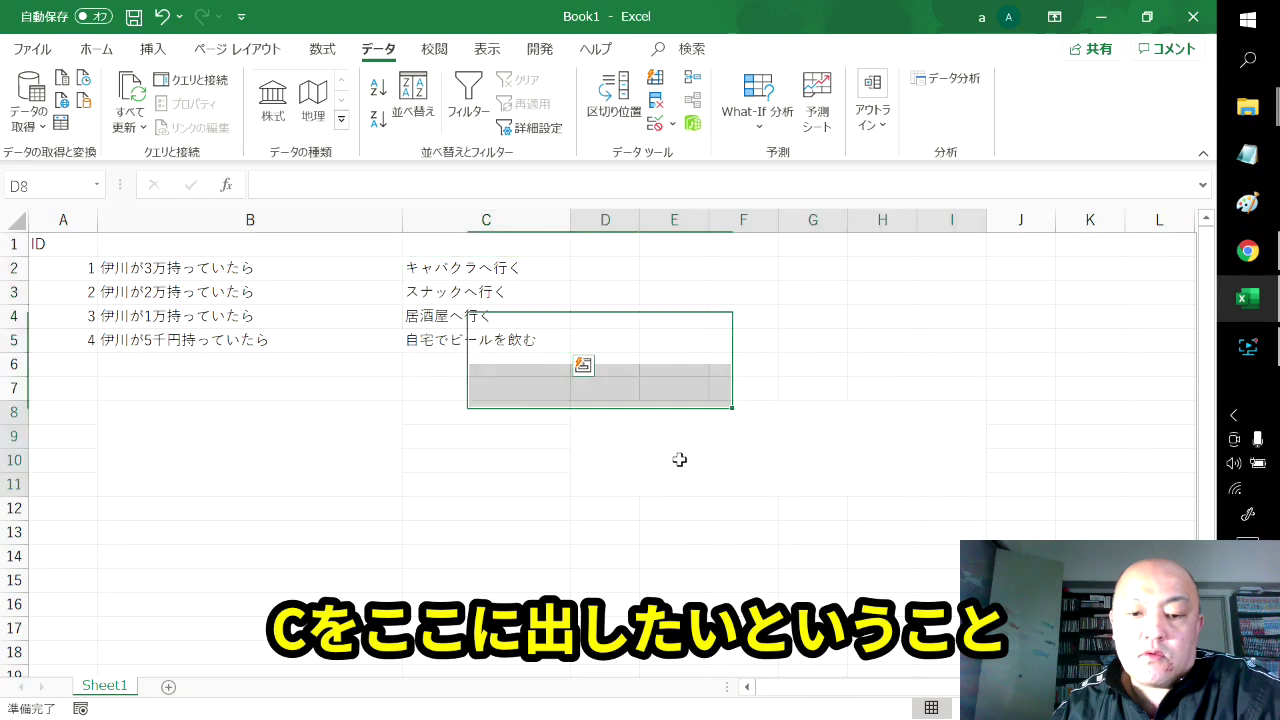
pyautogui.moveTo(285, 412); pyautogui.dragTo(290, 485)
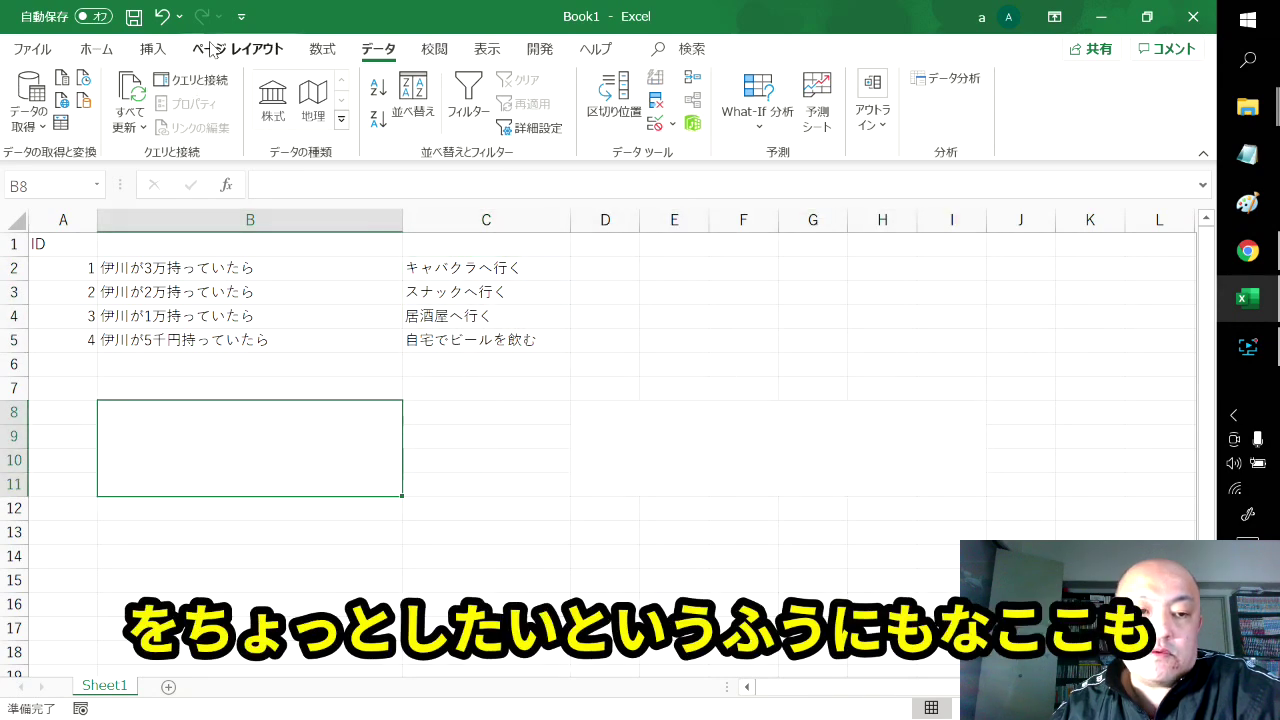
# - Fill the merged B8 block blue with white text
pyautogui.click(97, 49)
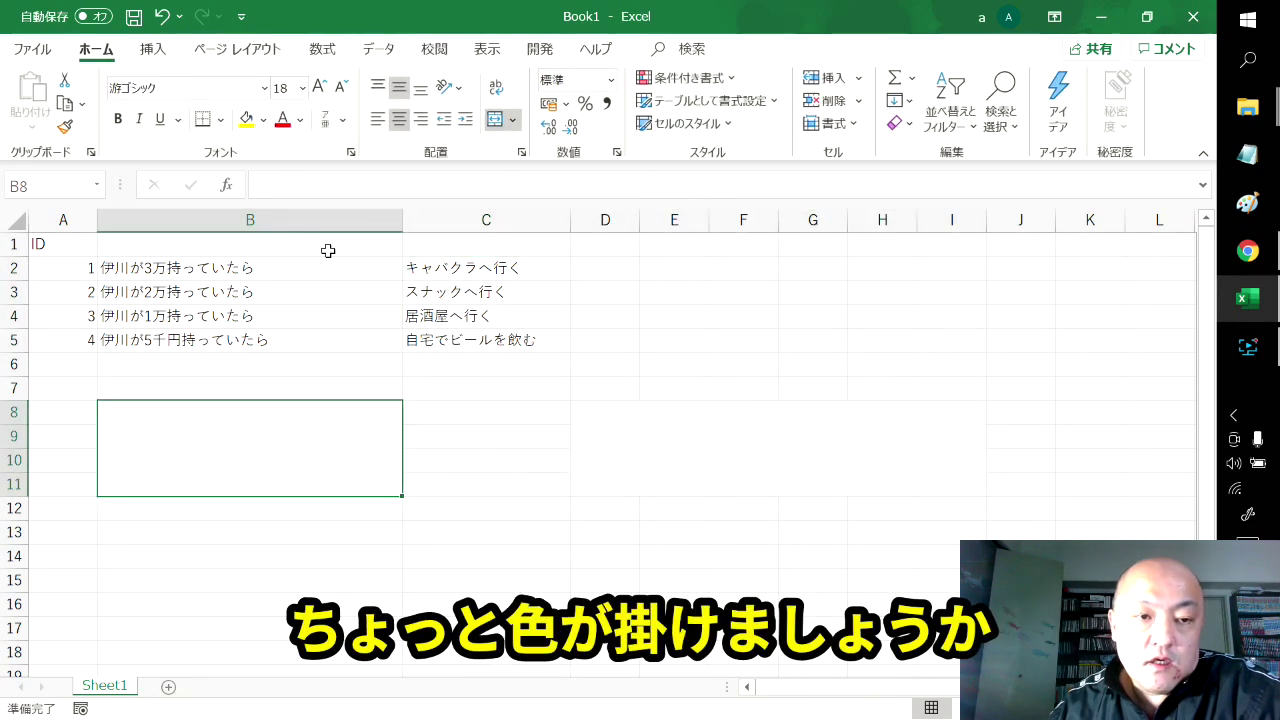
pyautogui.click(263, 119)
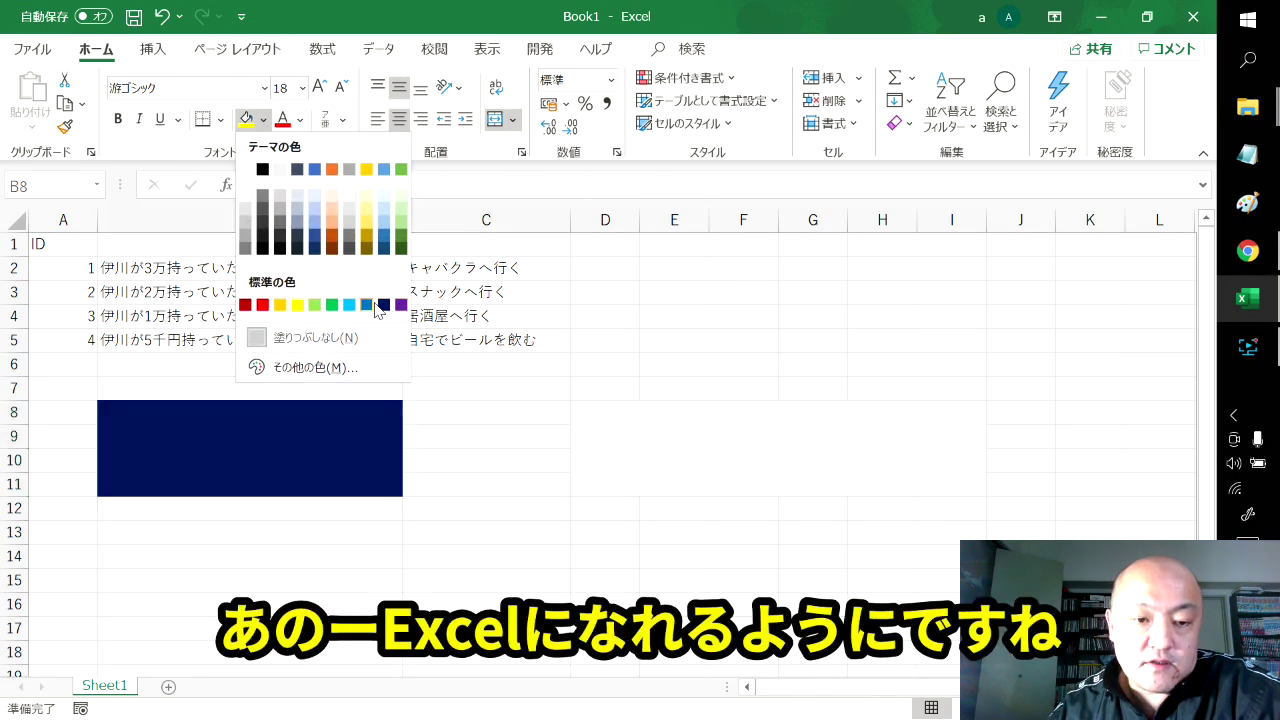
pyautogui.click(369, 305)
pyautogui.click(299, 119)
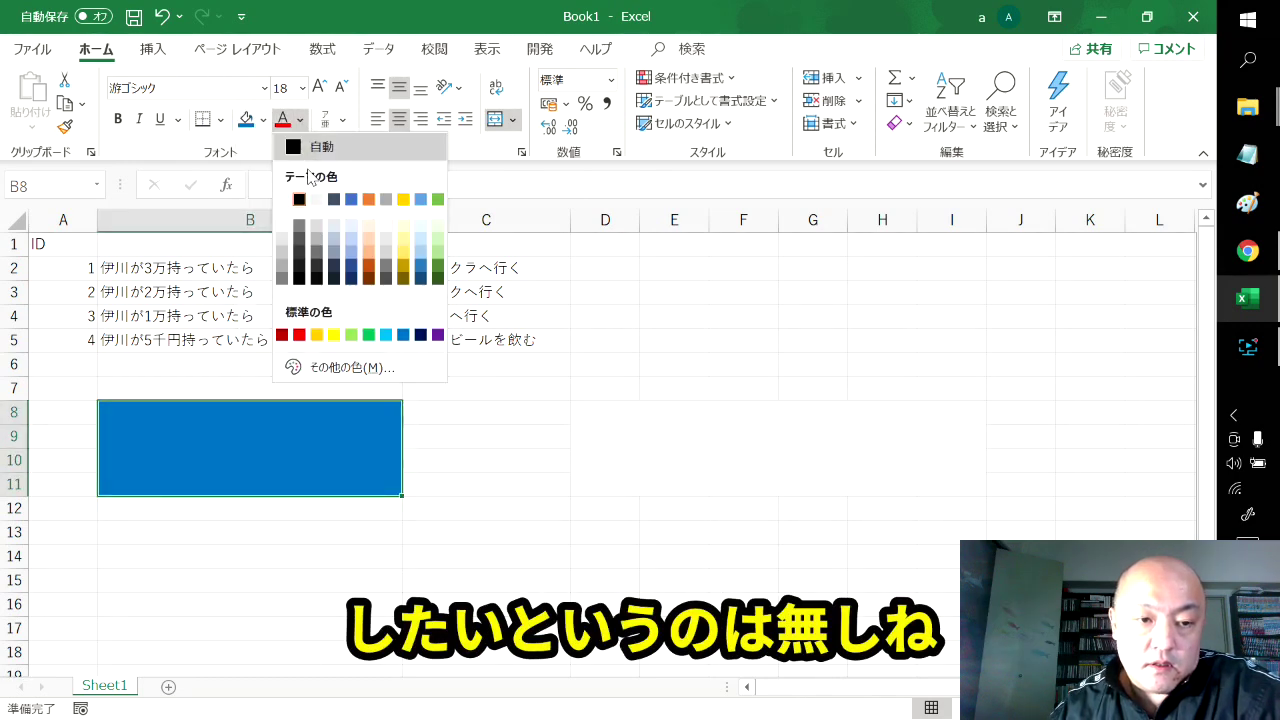
pyautogui.click(282, 200)
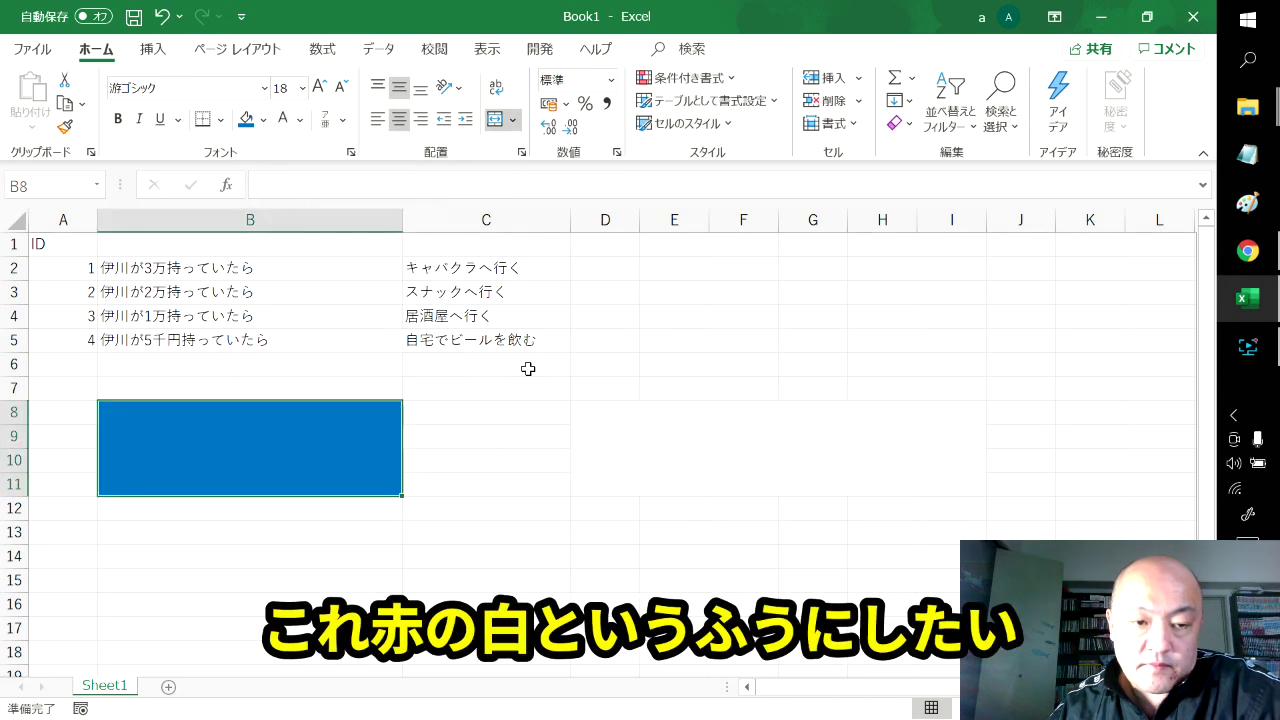
# - Fill the merged D8:I11 block red
pyautogui.click(702, 443)
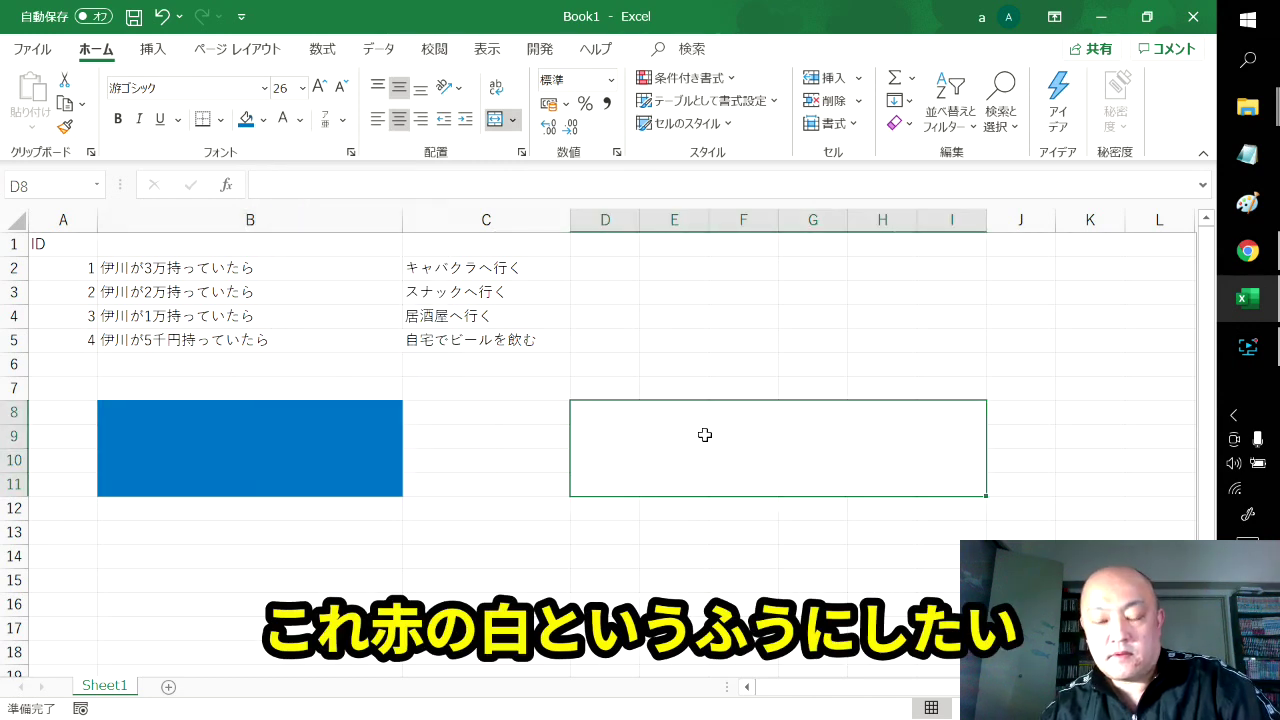
pyautogui.click(263, 119)
pyautogui.click(263, 305)
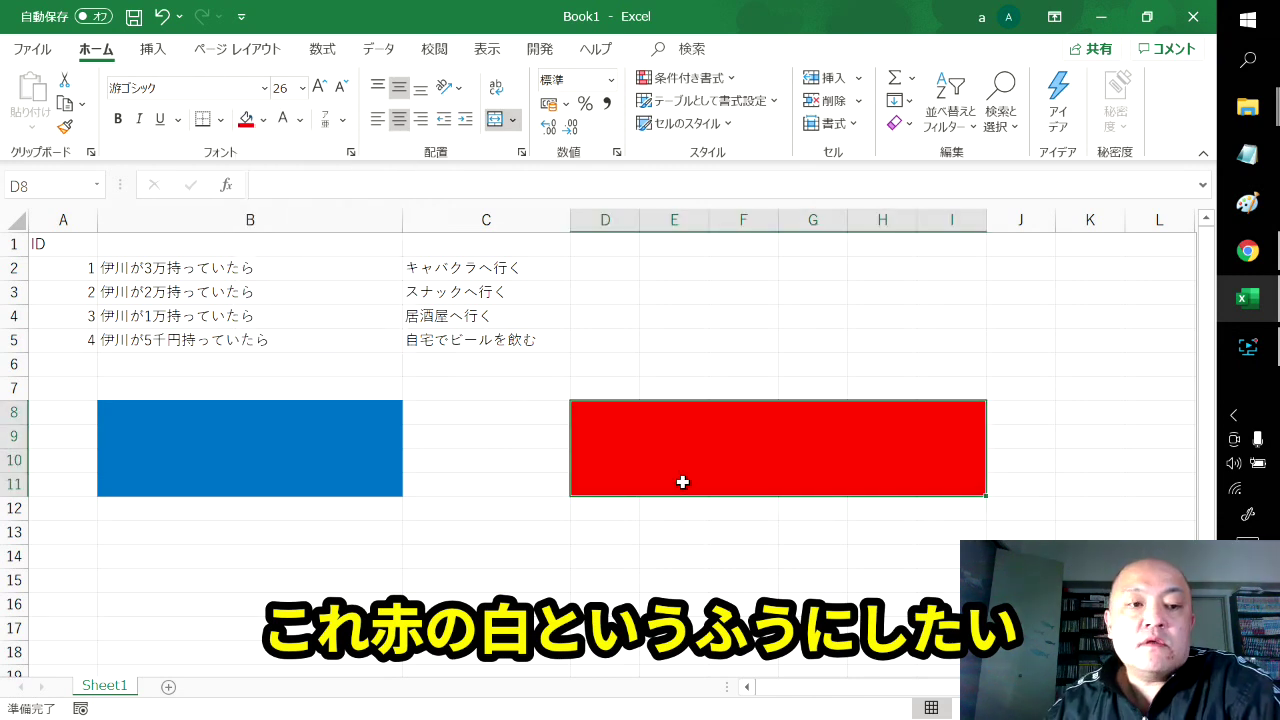
pyautogui.click(385, 562)
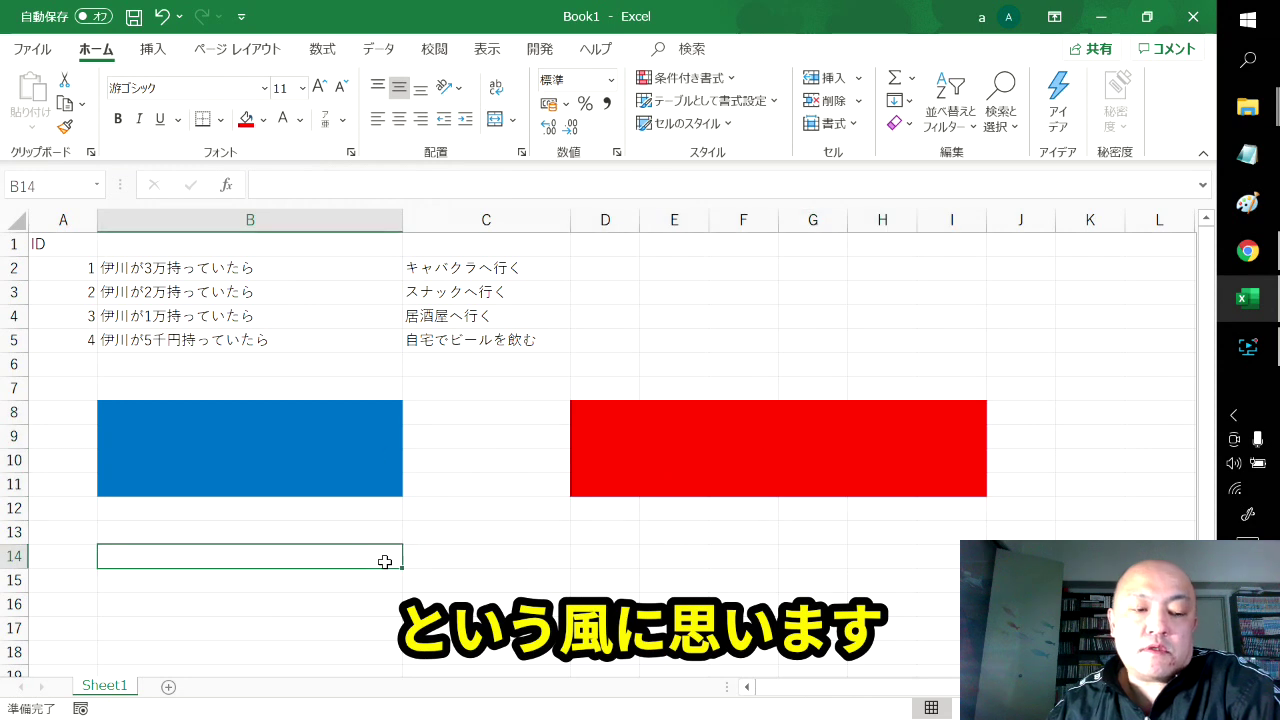
pyautogui.click(285, 473)
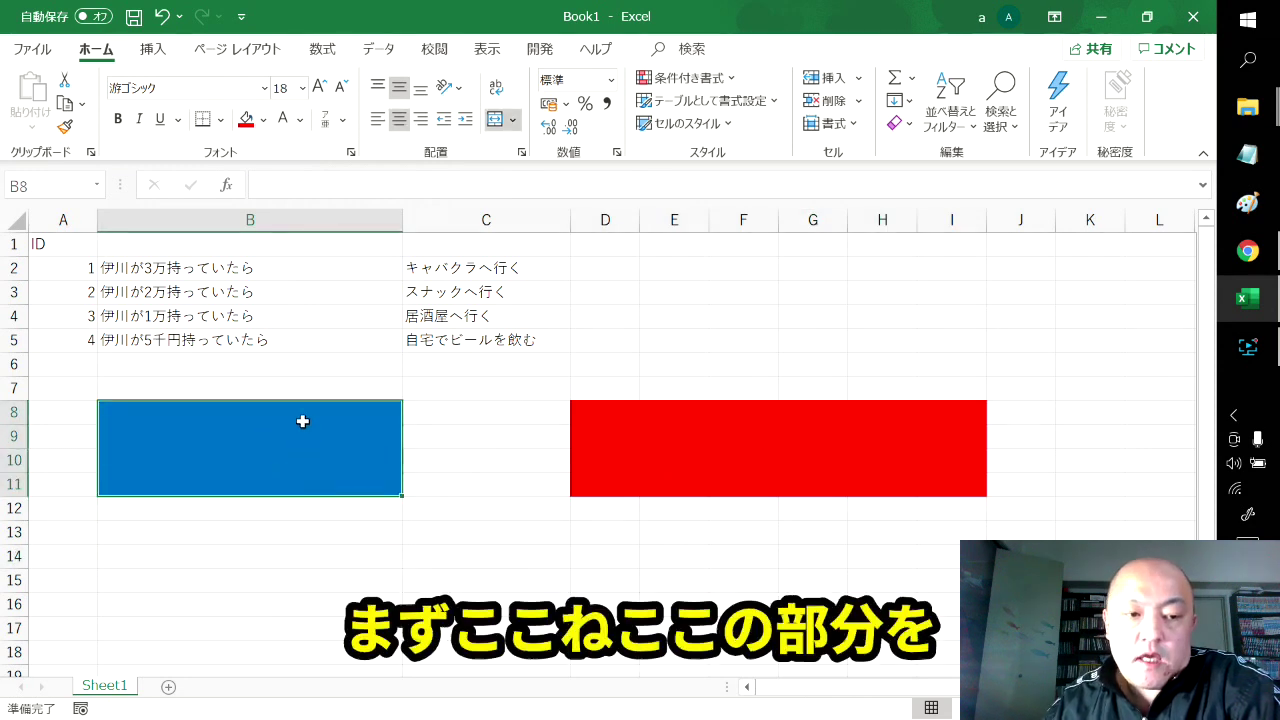
# - Select B8 and open its Data Validation settings
pyautogui.moveTo(283, 270); pyautogui.dragTo(298, 341)
pyautogui.click(370, 548)
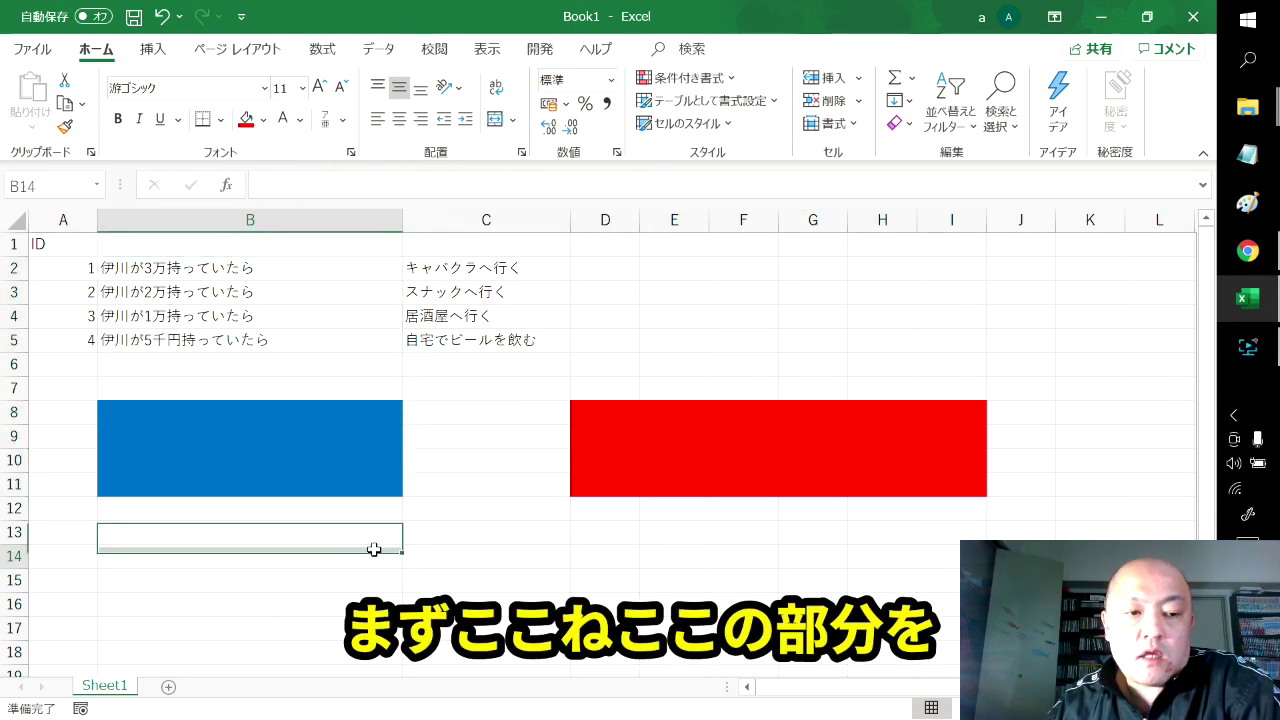
pyautogui.press('Up')
pyautogui.press('Up')
pyautogui.press('Up')
pyautogui.moveTo(240, 265); pyautogui.dragTo(257, 333)
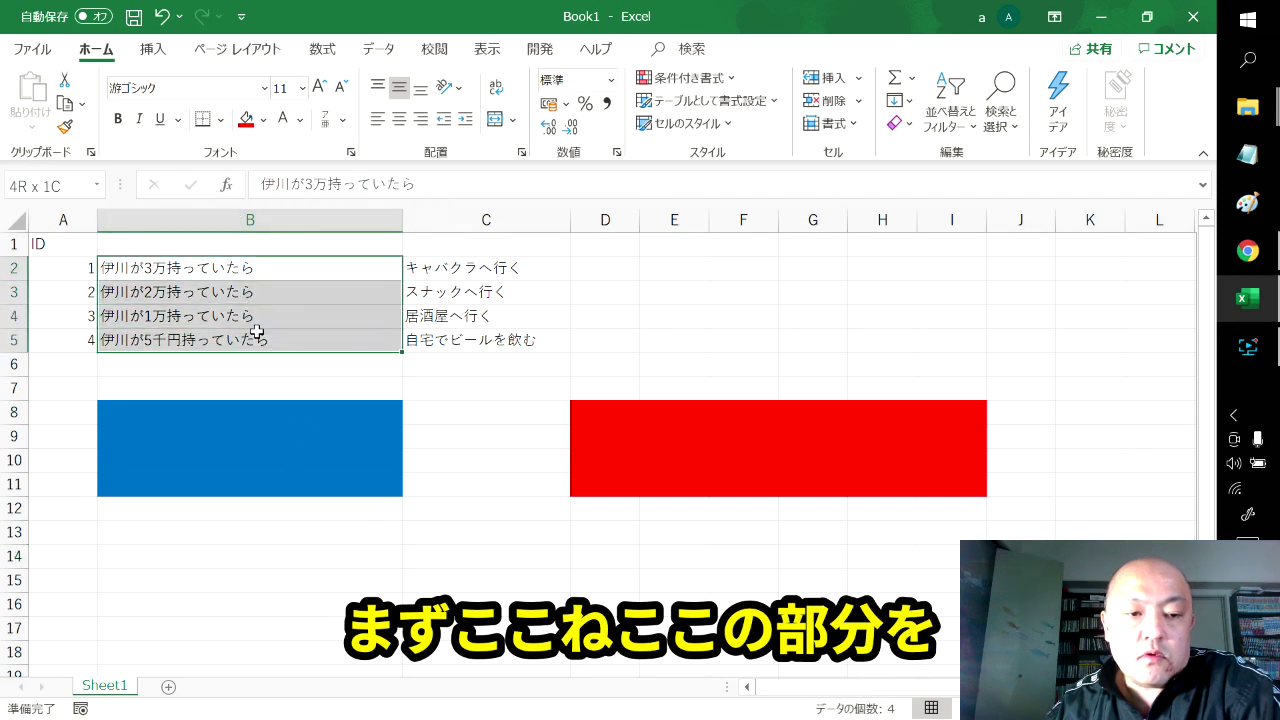
pyautogui.click(243, 449)
pyautogui.click(370, 53)
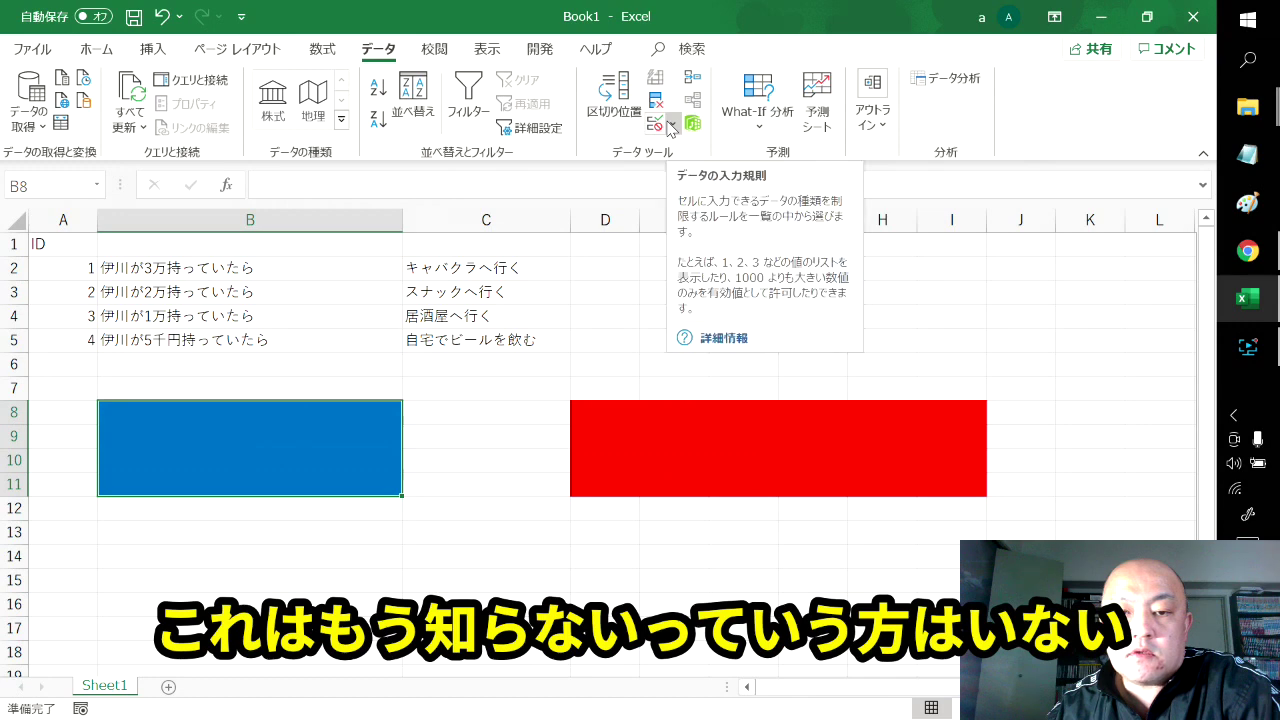
pyautogui.click(672, 124)
pyautogui.click(700, 157)
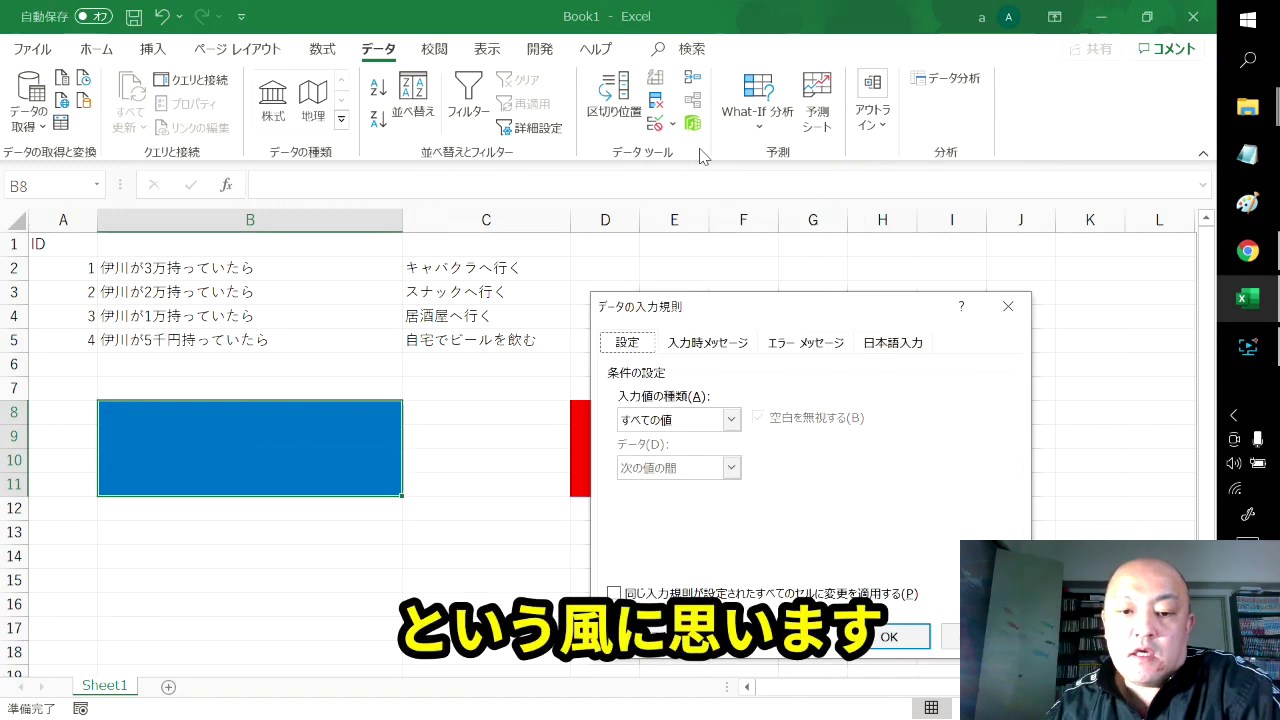
# - Set the validation type to List with source =$B$2:$B$5
pyautogui.click(731, 419)
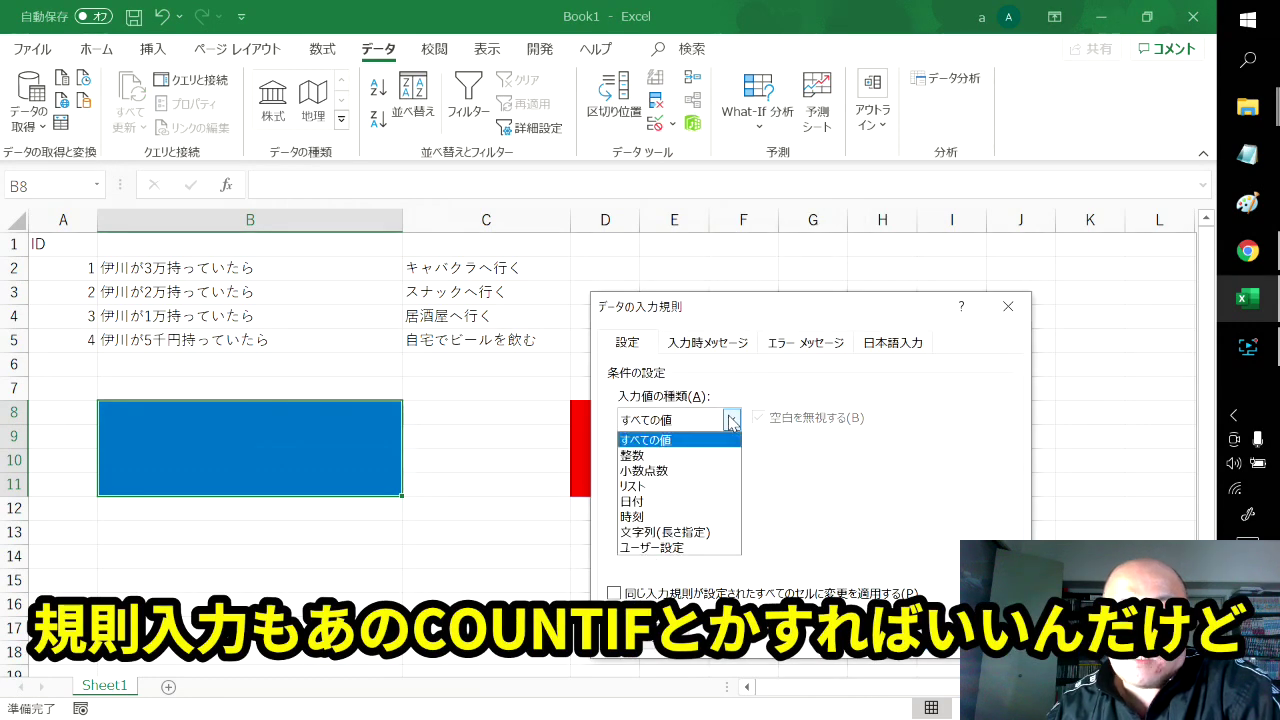
pyautogui.click(697, 501)
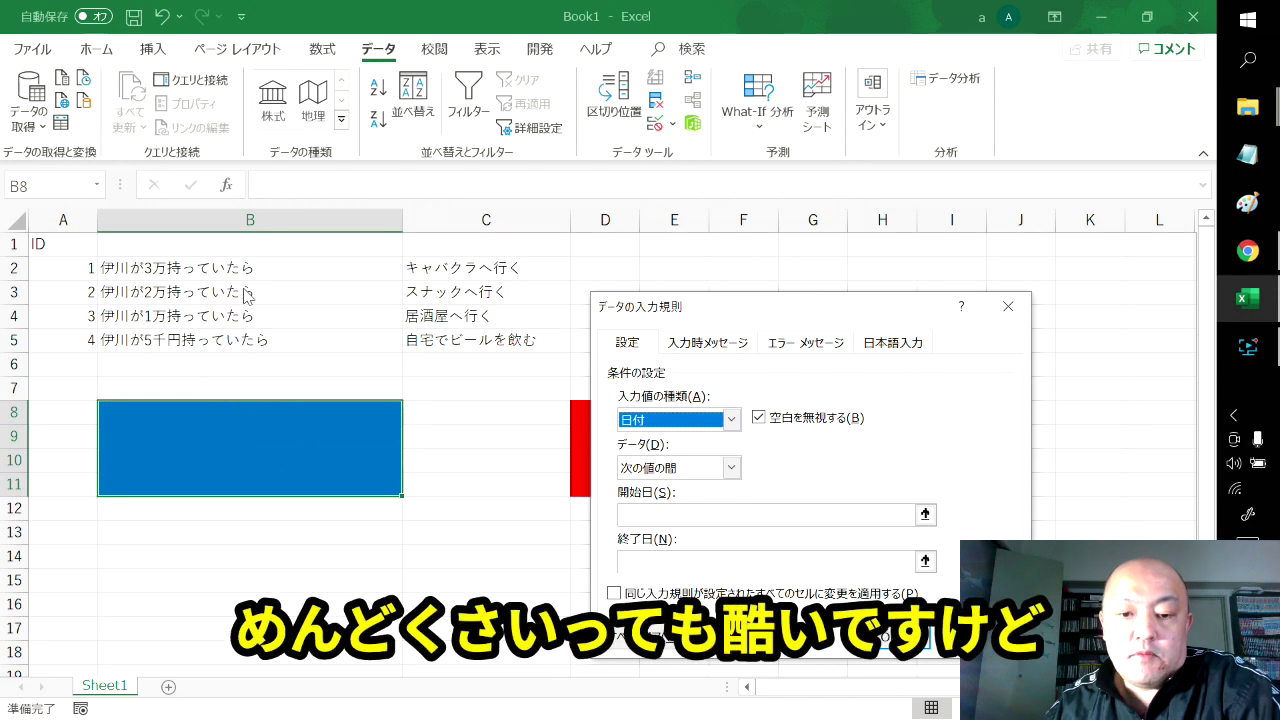
pyautogui.click(731, 419)
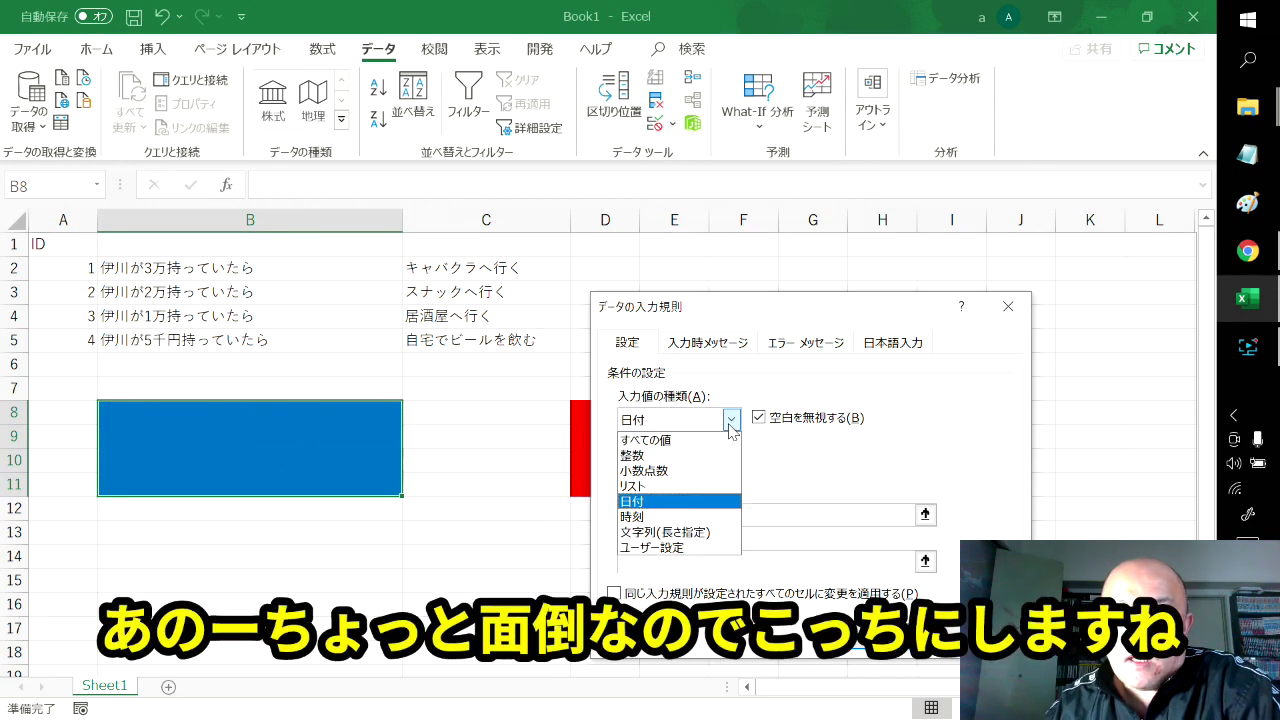
pyautogui.click(688, 494)
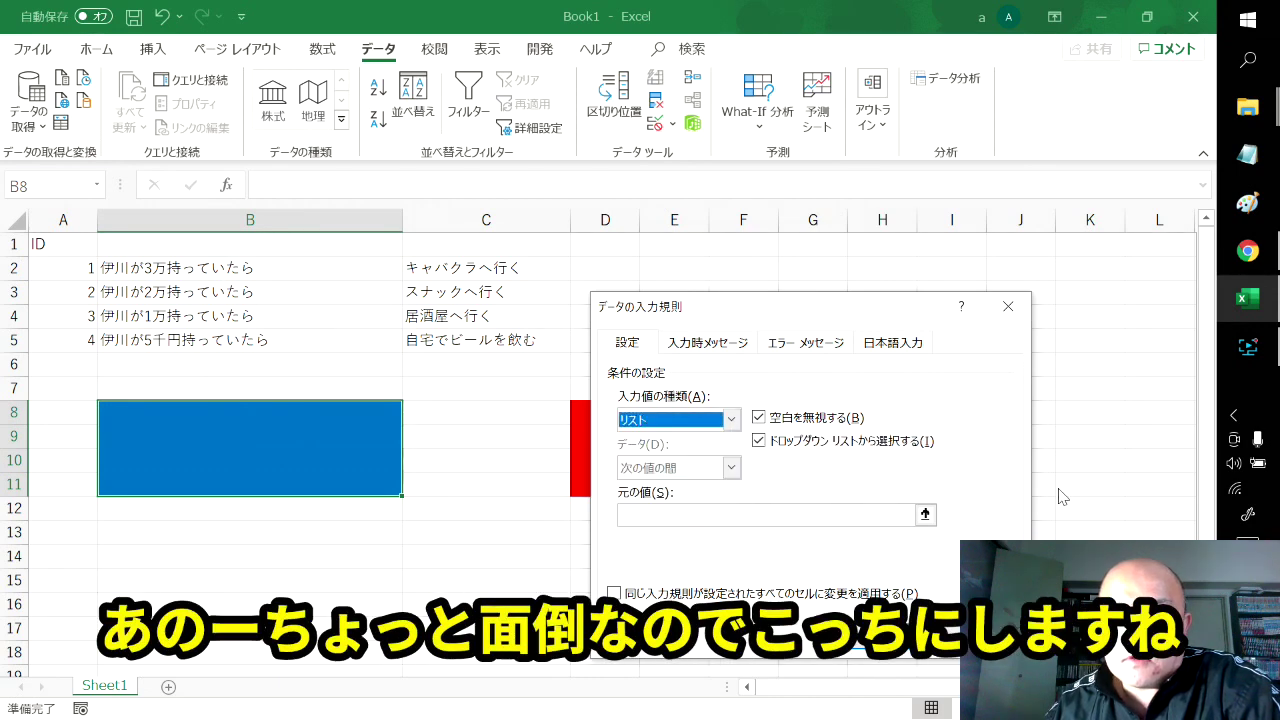
pyautogui.click(925, 513)
pyautogui.moveTo(300, 272); pyautogui.dragTo(306, 336)
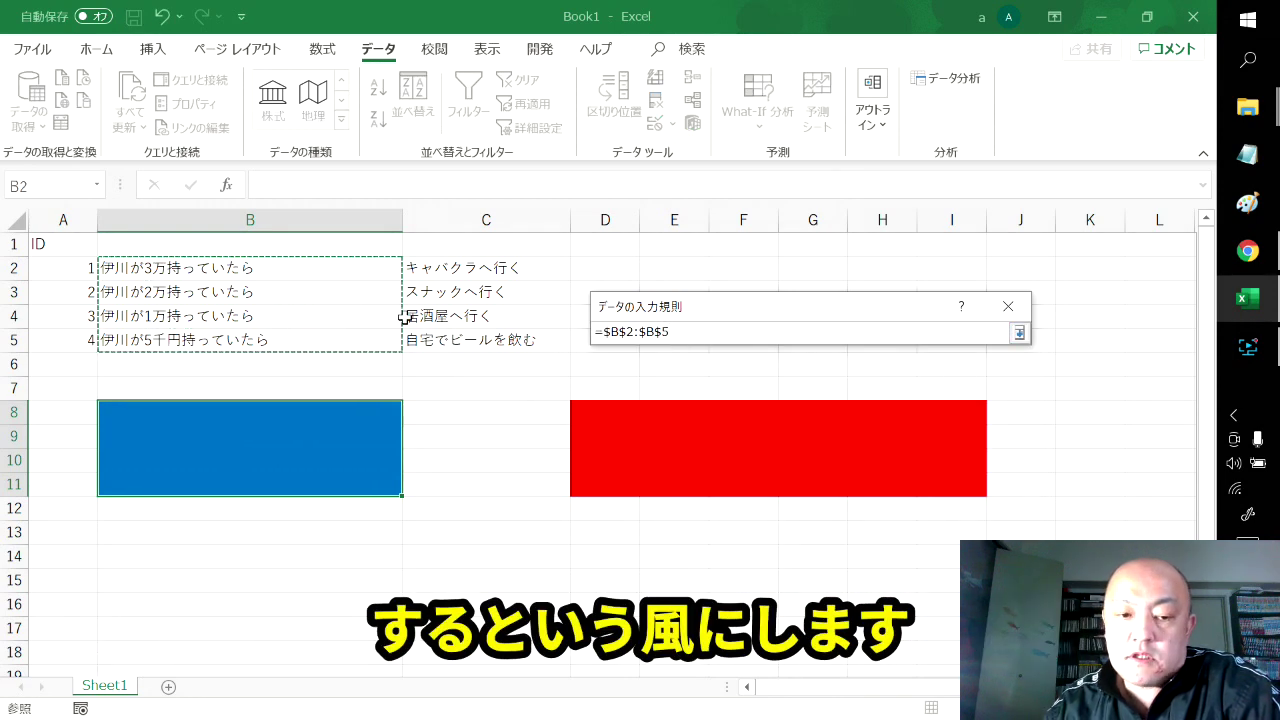
pyautogui.press('Return')
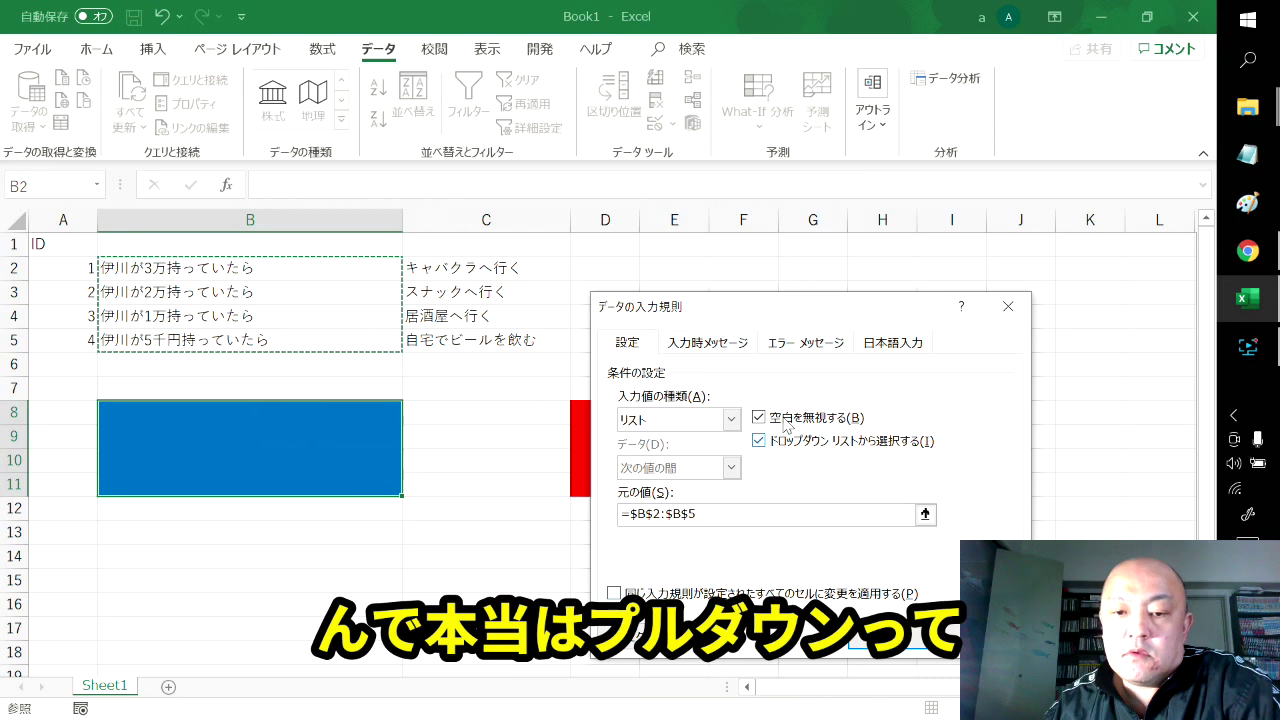
pyautogui.click(788, 347)
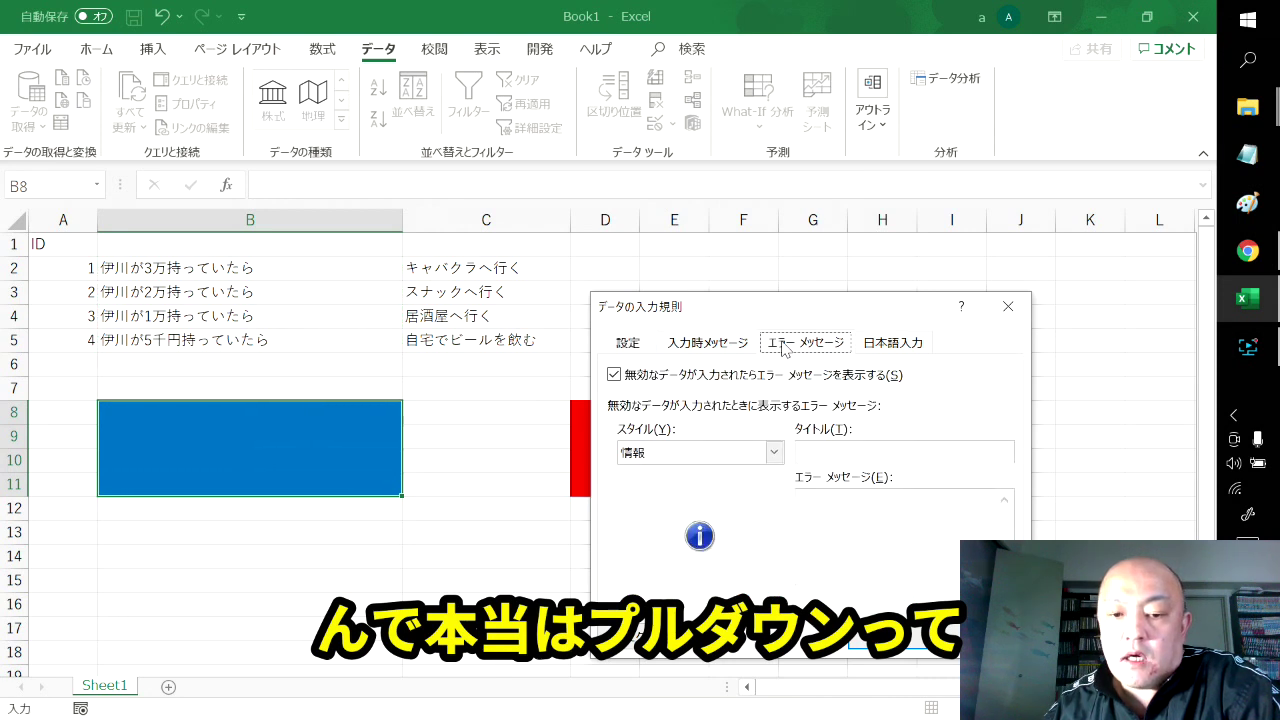
# - Try the 停止 alert style, revert to 情報, and apply the list rule to B8
pyautogui.click(773, 452)
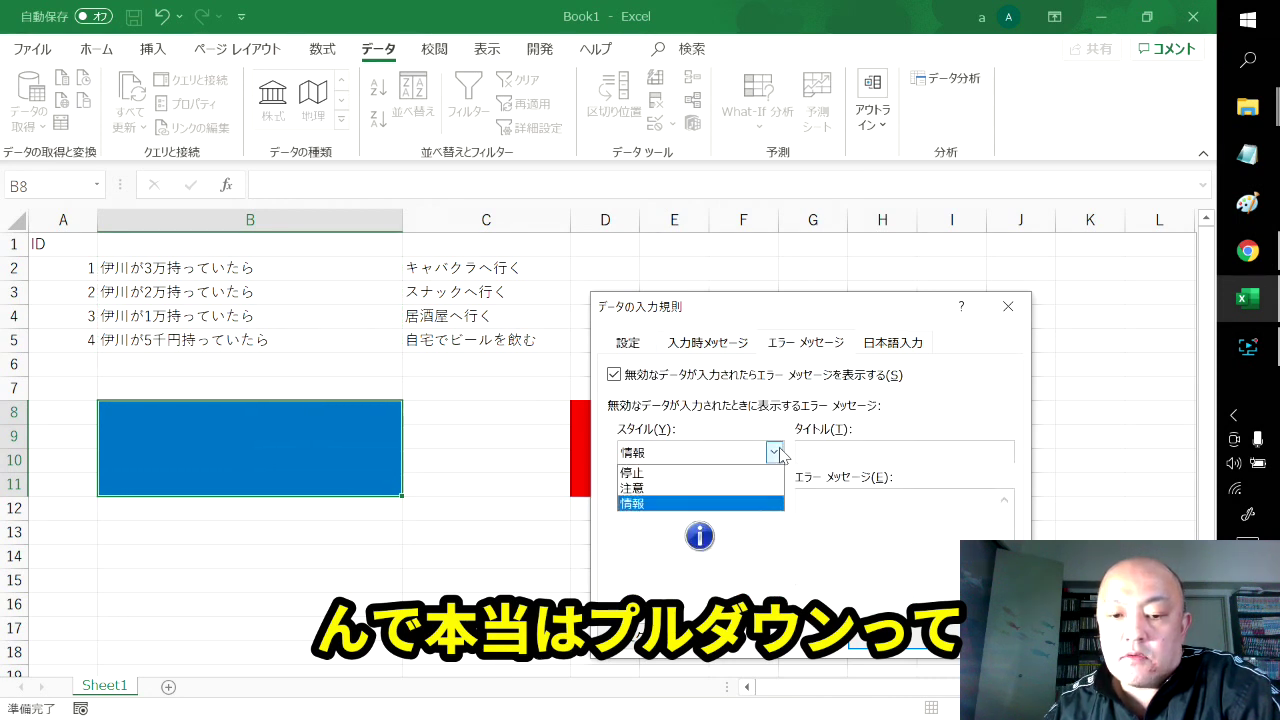
pyautogui.click(695, 473)
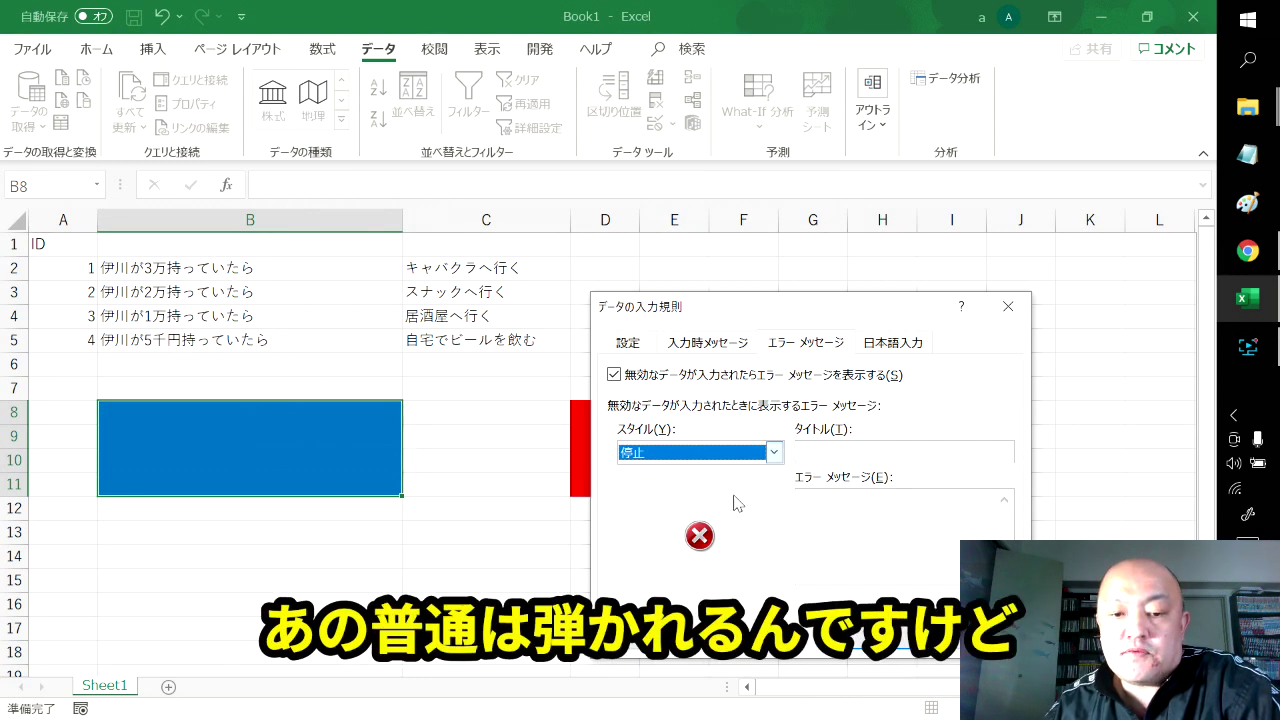
pyautogui.click(773, 455)
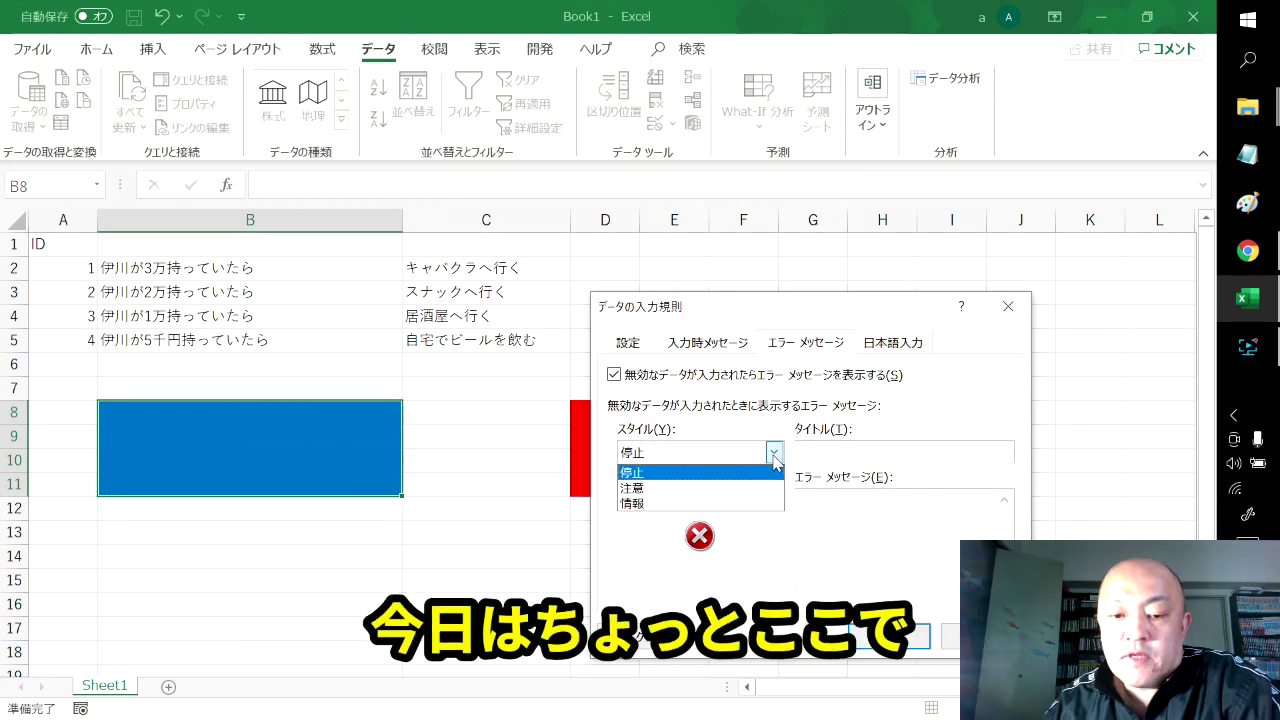
pyautogui.click(757, 504)
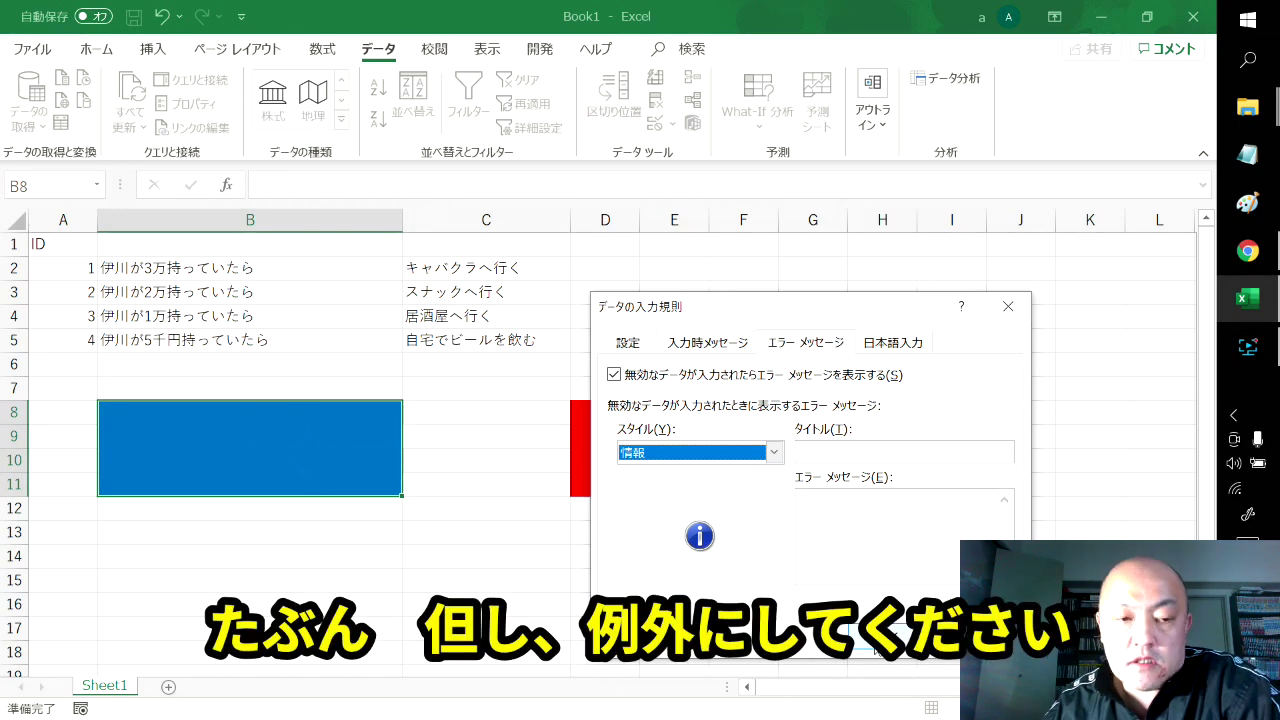
pyautogui.press('Return')
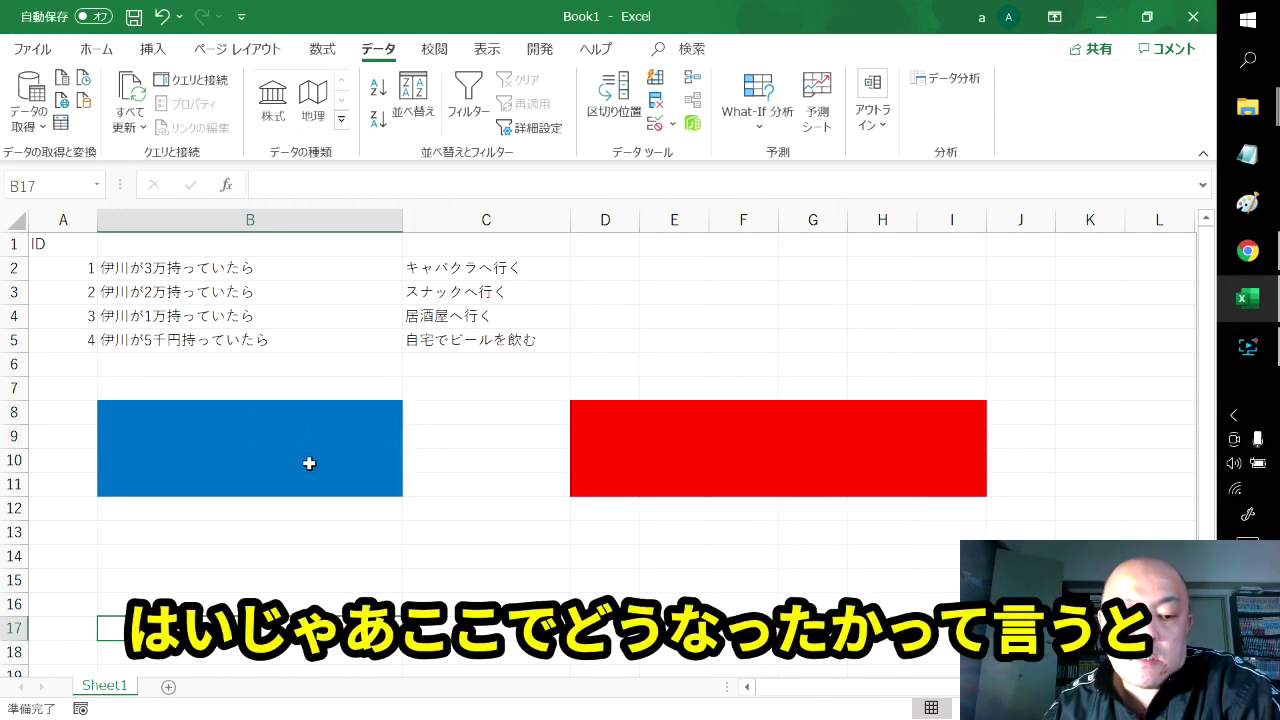
pyautogui.click(411, 418)
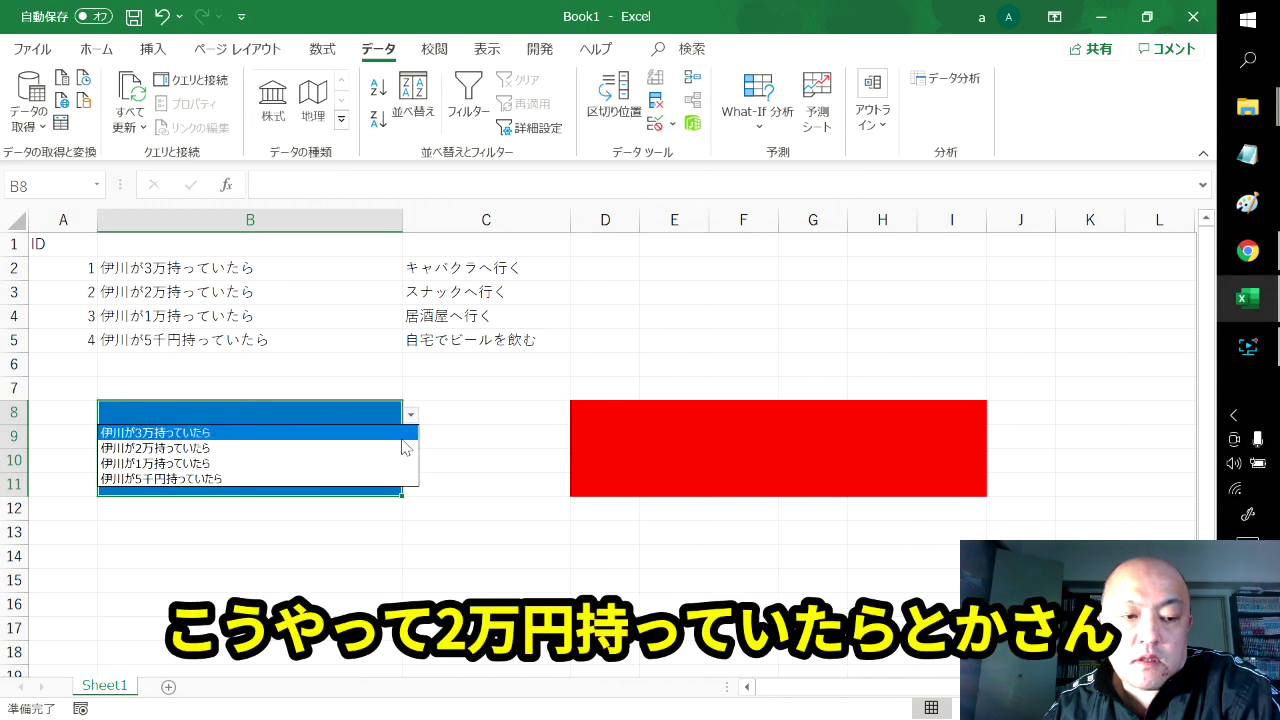
pyautogui.click(410, 448)
pyautogui.click(410, 416)
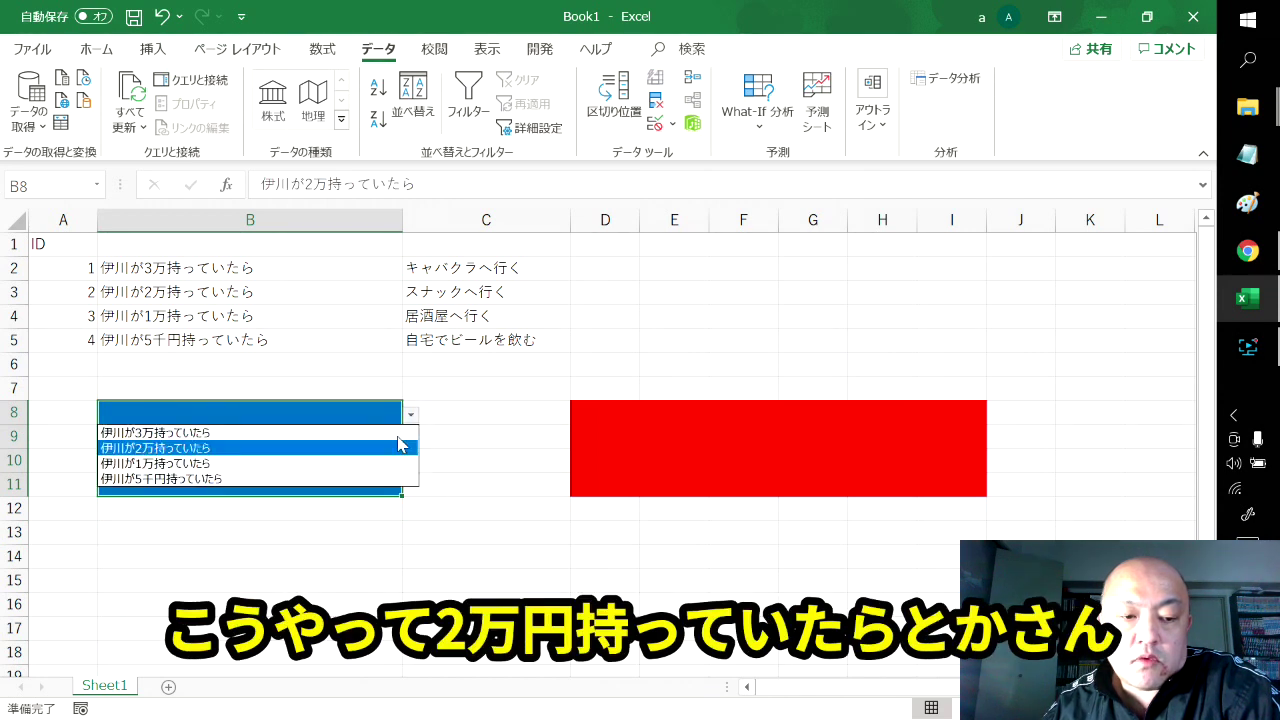
pyautogui.click(380, 461)
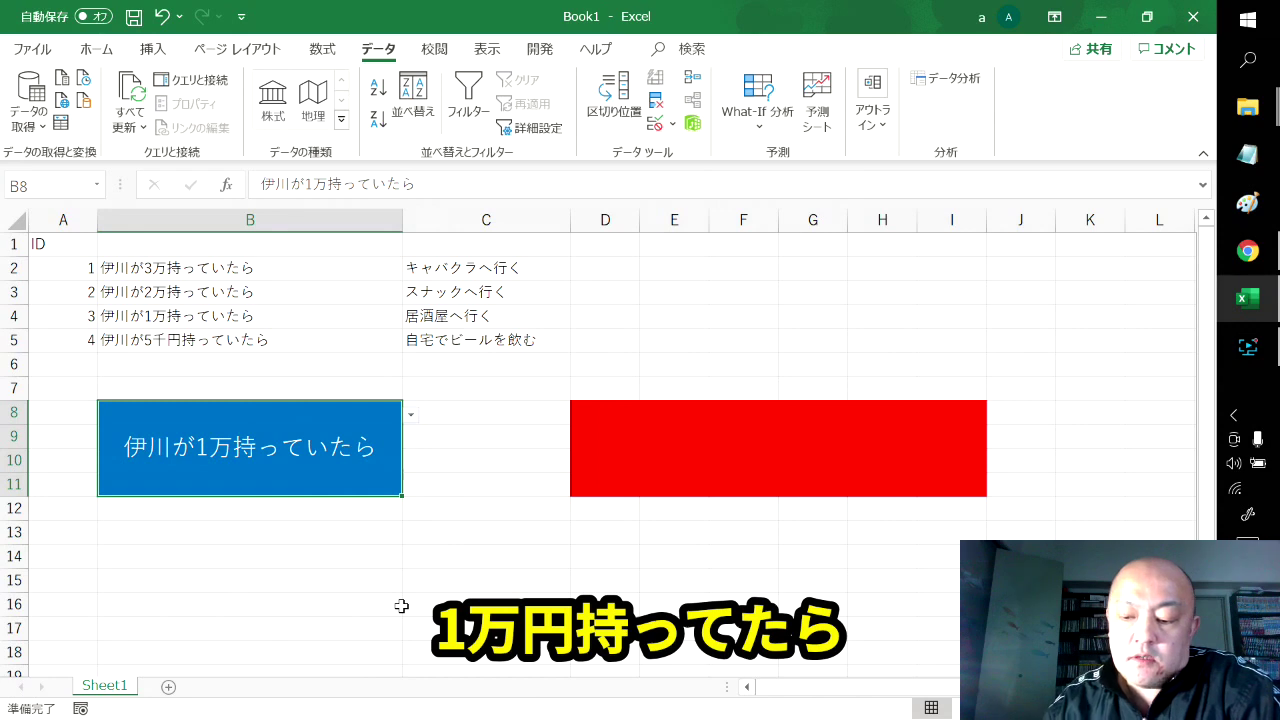
pyautogui.press('BackSpace')
pyautogui.click(390, 551)
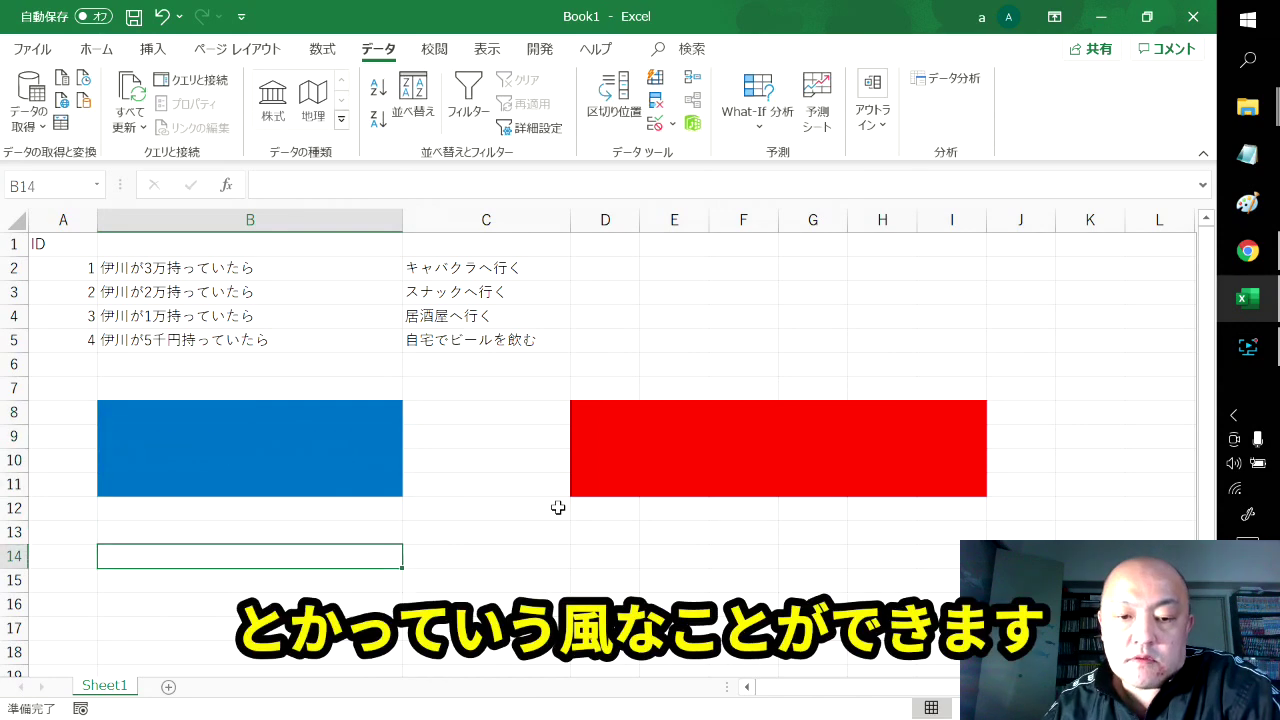
pyautogui.click(608, 449)
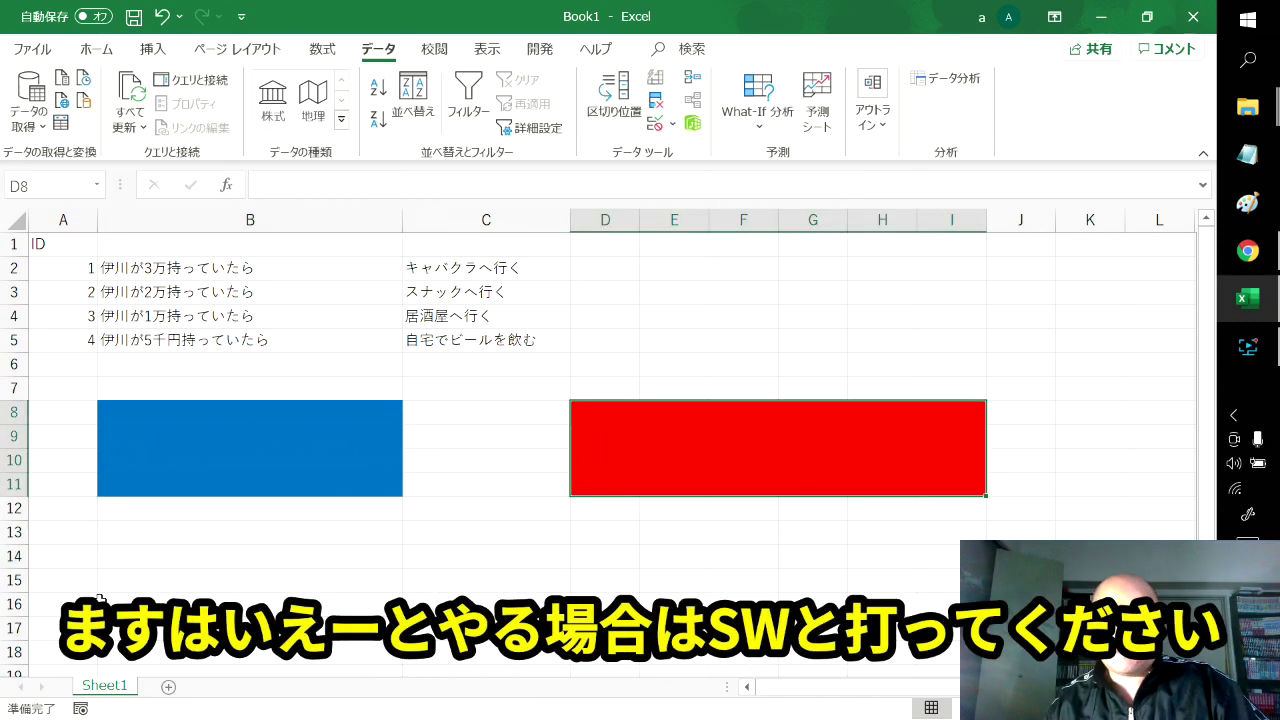
# - Start a SWITCH formula in D8 via =SW, then cancel the Function Arguments dialog
pyautogui.write('=')
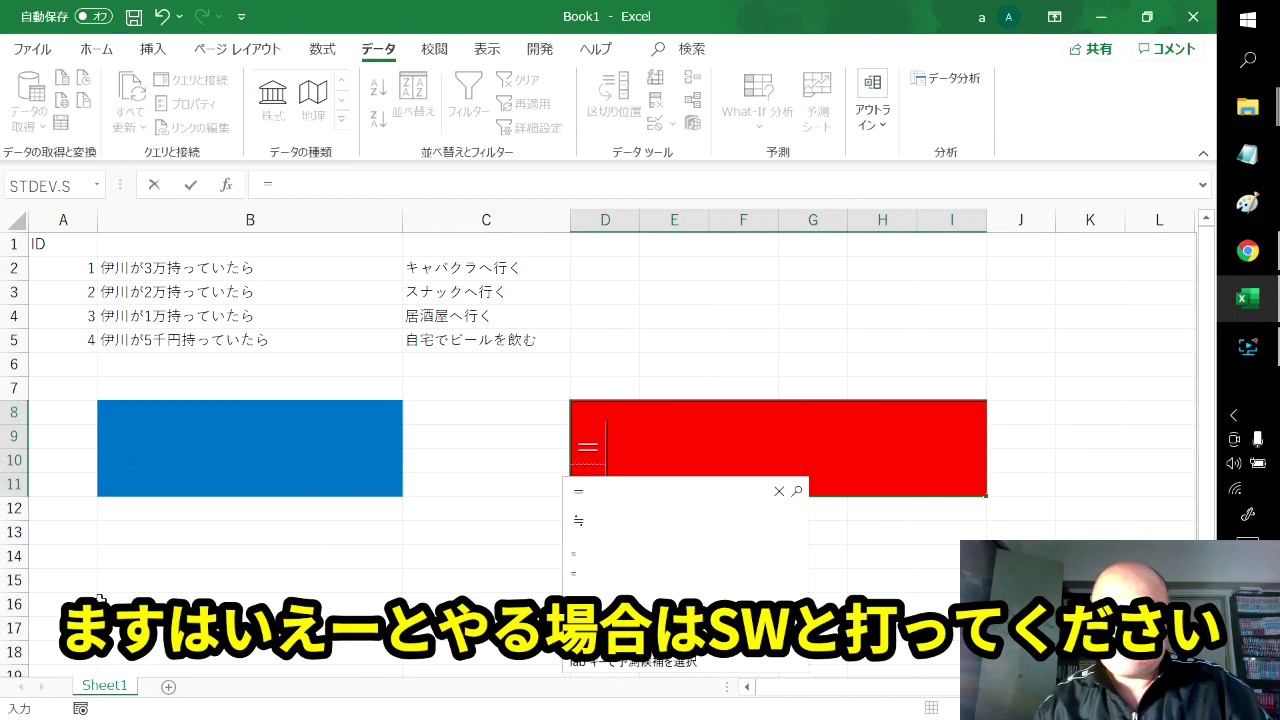
pyautogui.press('BackSpace')
pyautogui.write('=SW')
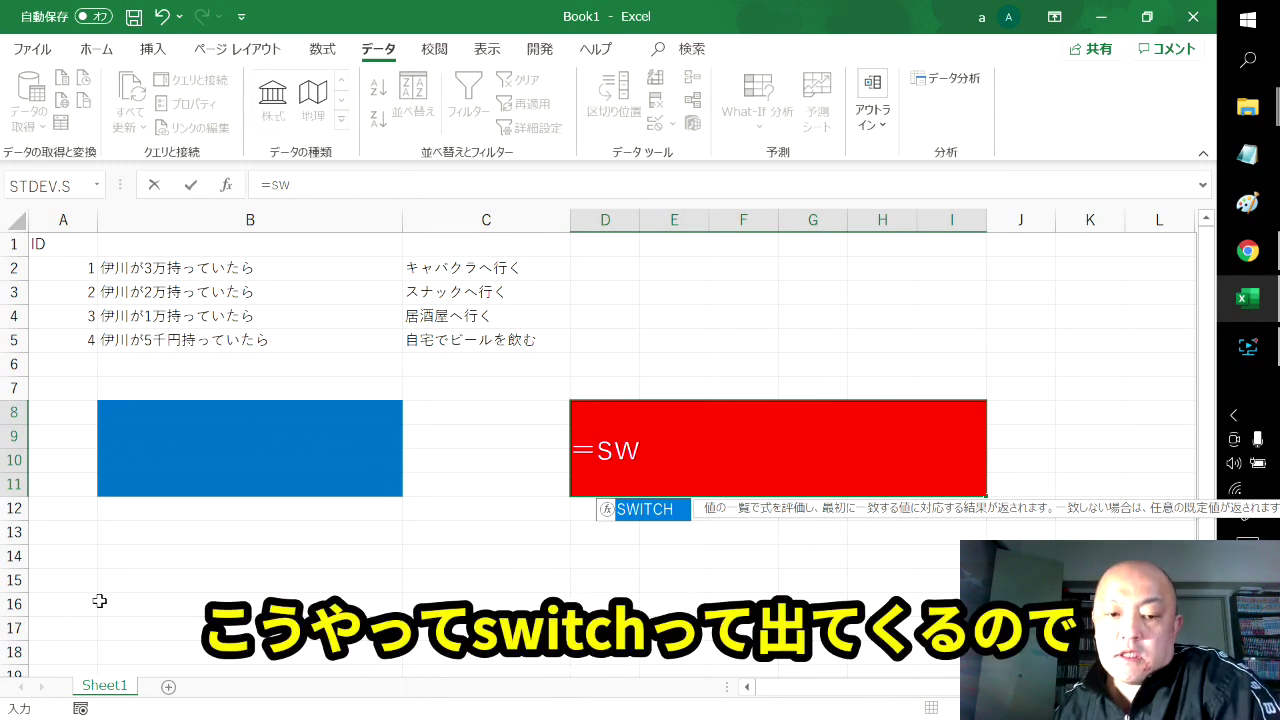
pyautogui.doubleClick(644, 512)
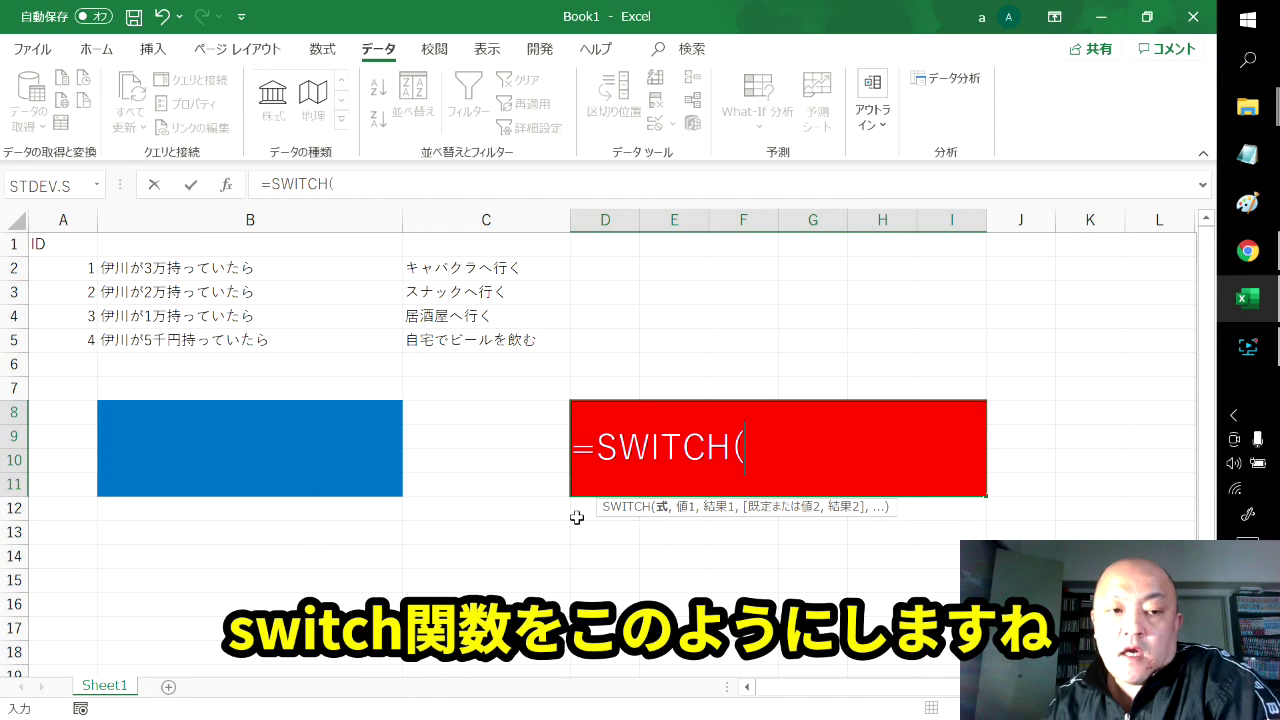
pyautogui.click(226, 184)
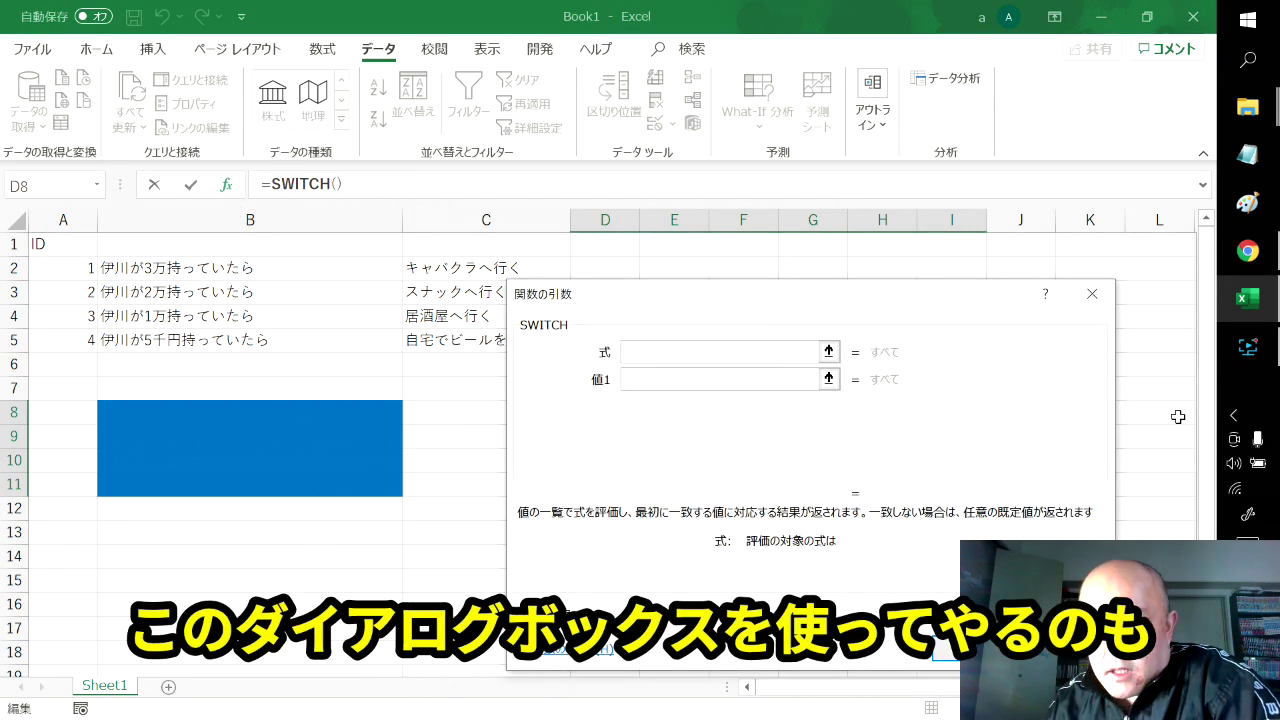
pyautogui.click(1092, 293)
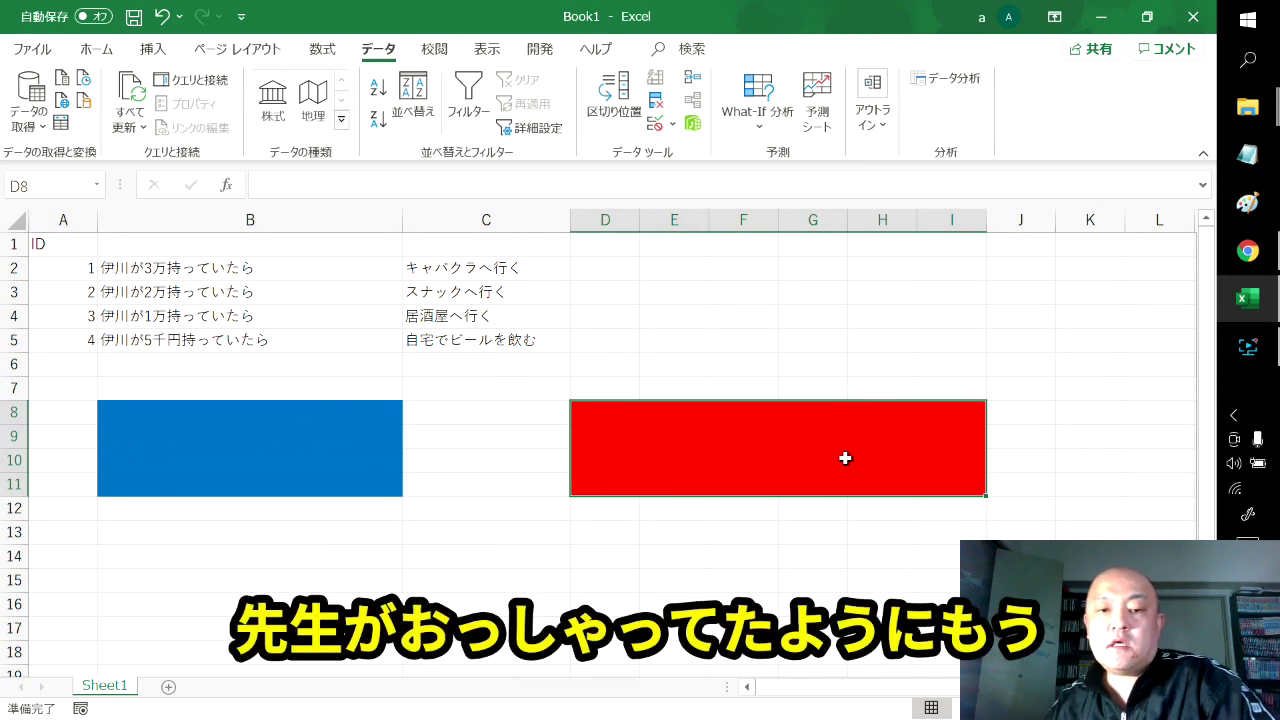
# - Begin =SW( in D8 with B8 as the test value and pairs B2/C2, B3/C3
pyautogui.write('=SW')
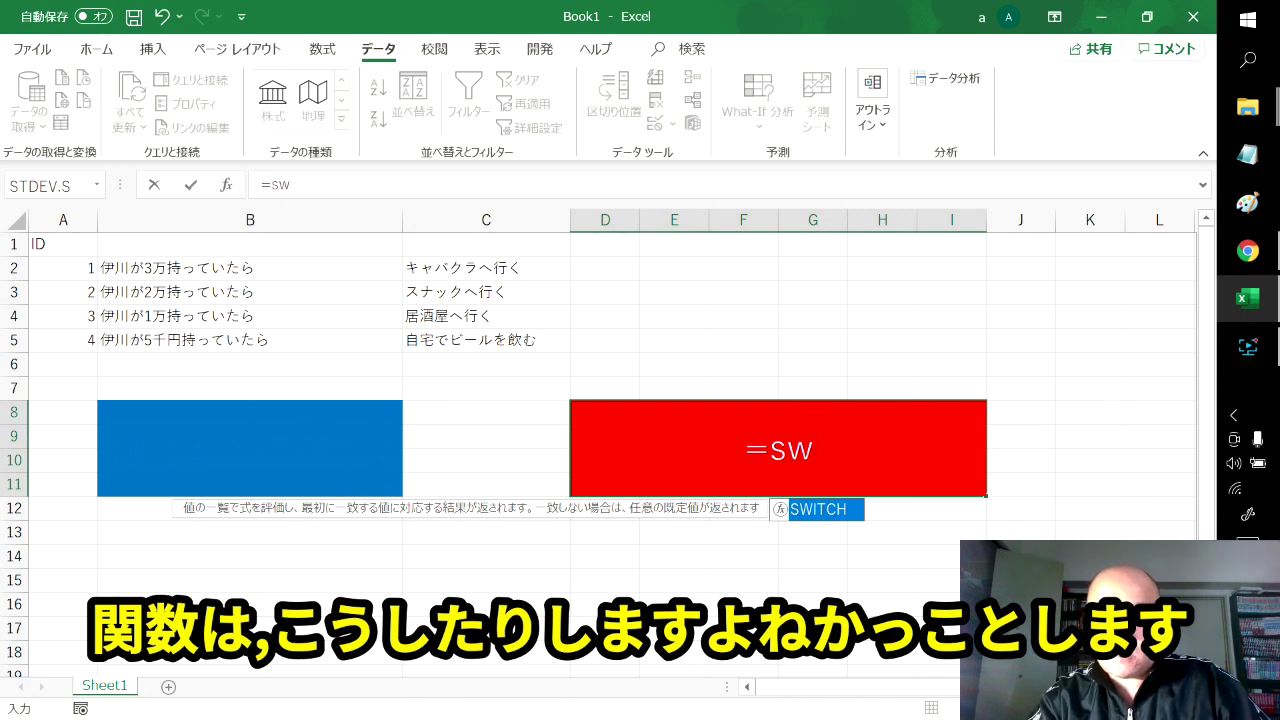
pyautogui.write('(')
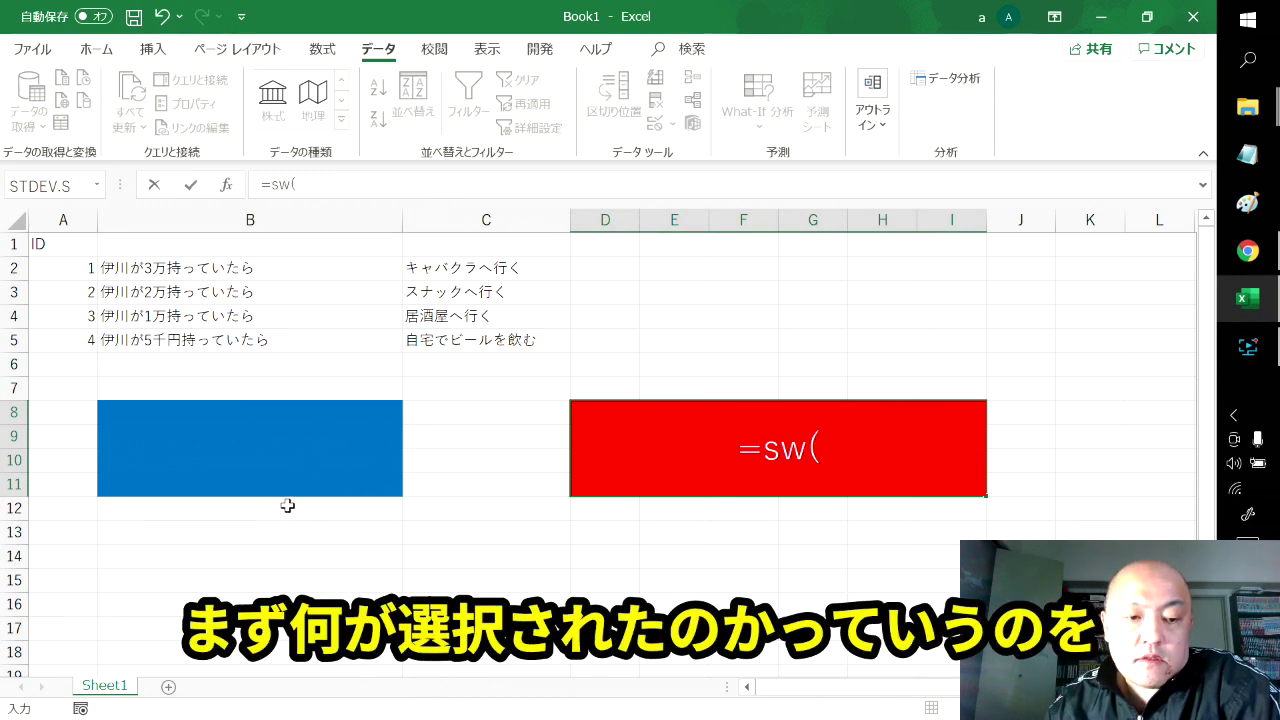
pyautogui.click(259, 446)
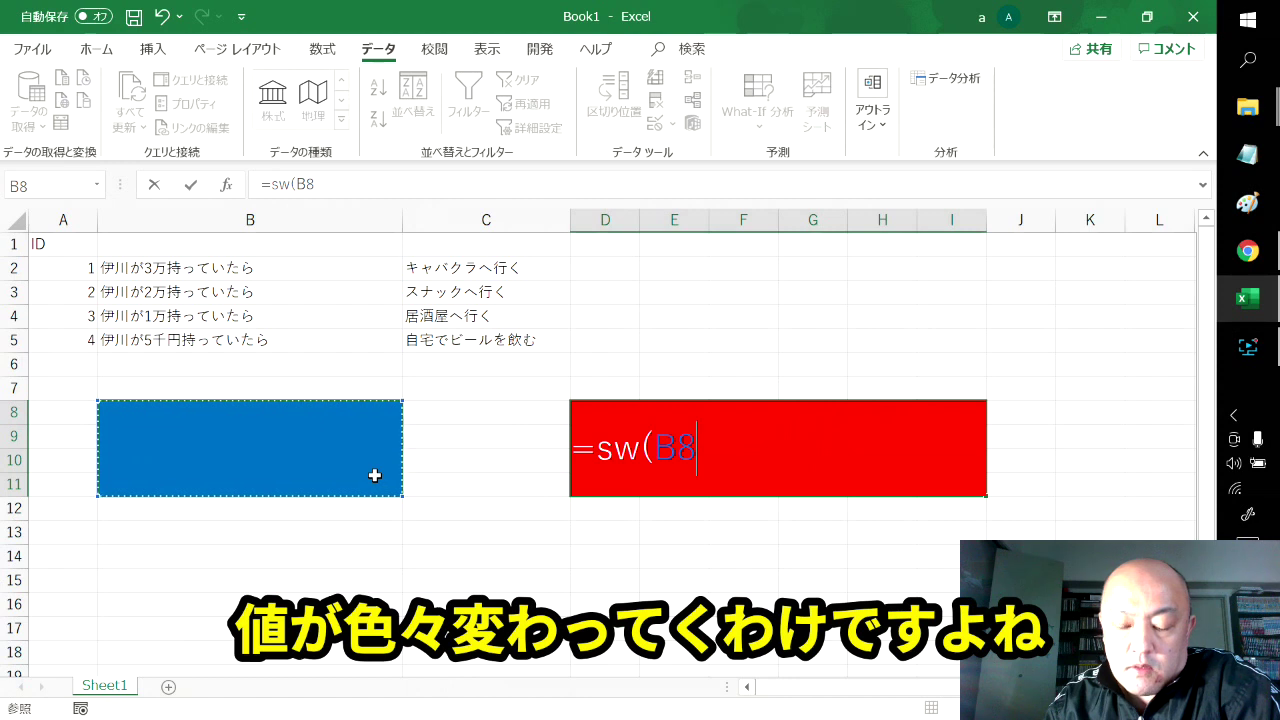
pyautogui.write(',')
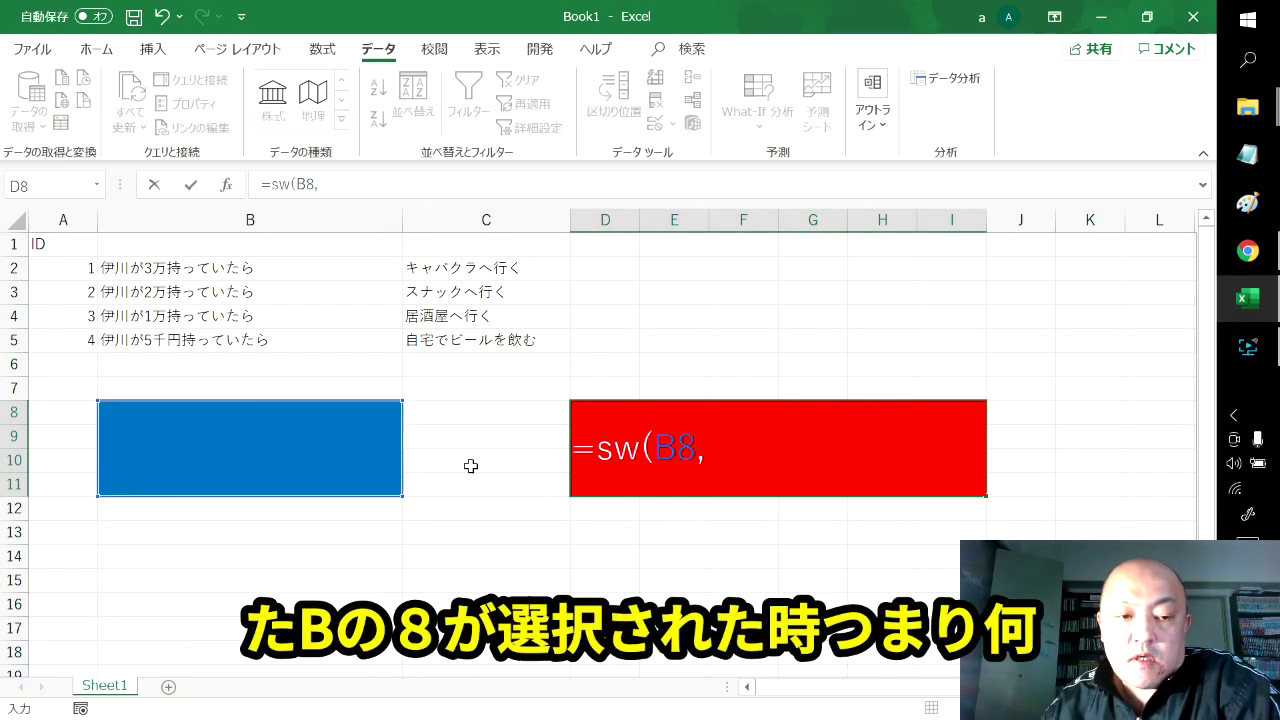
pyautogui.click(195, 264)
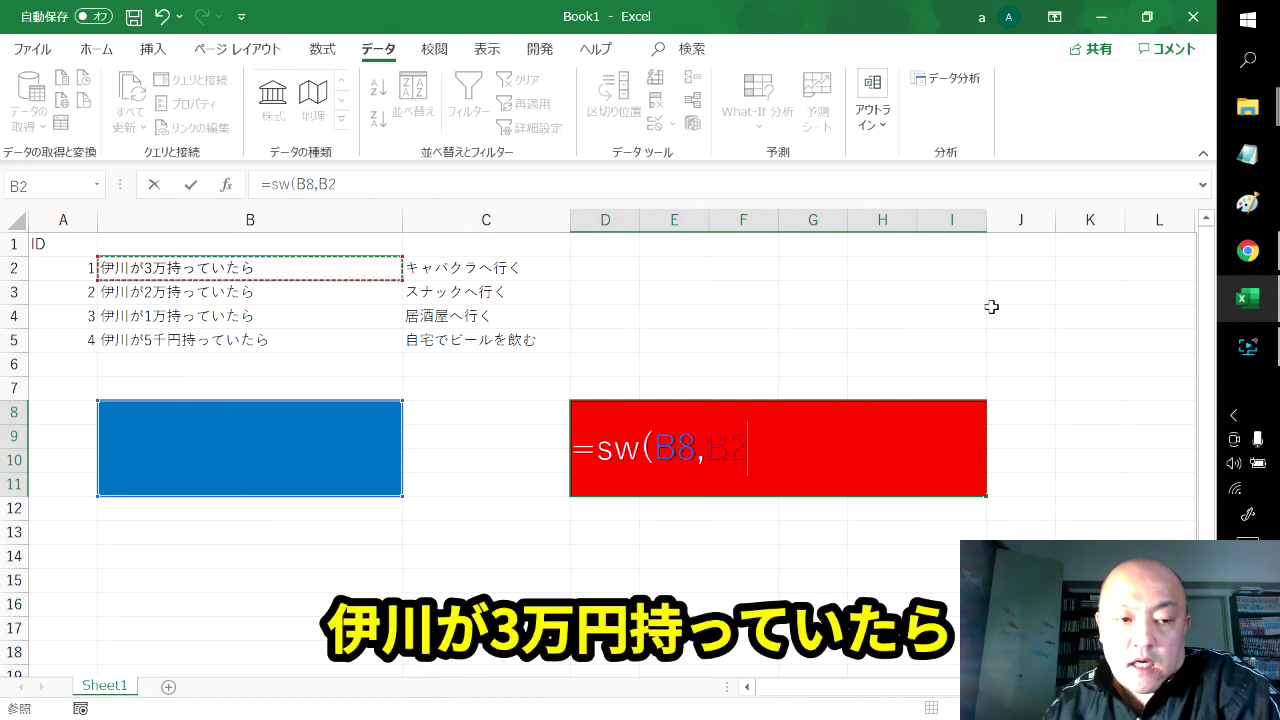
pyautogui.write(',')
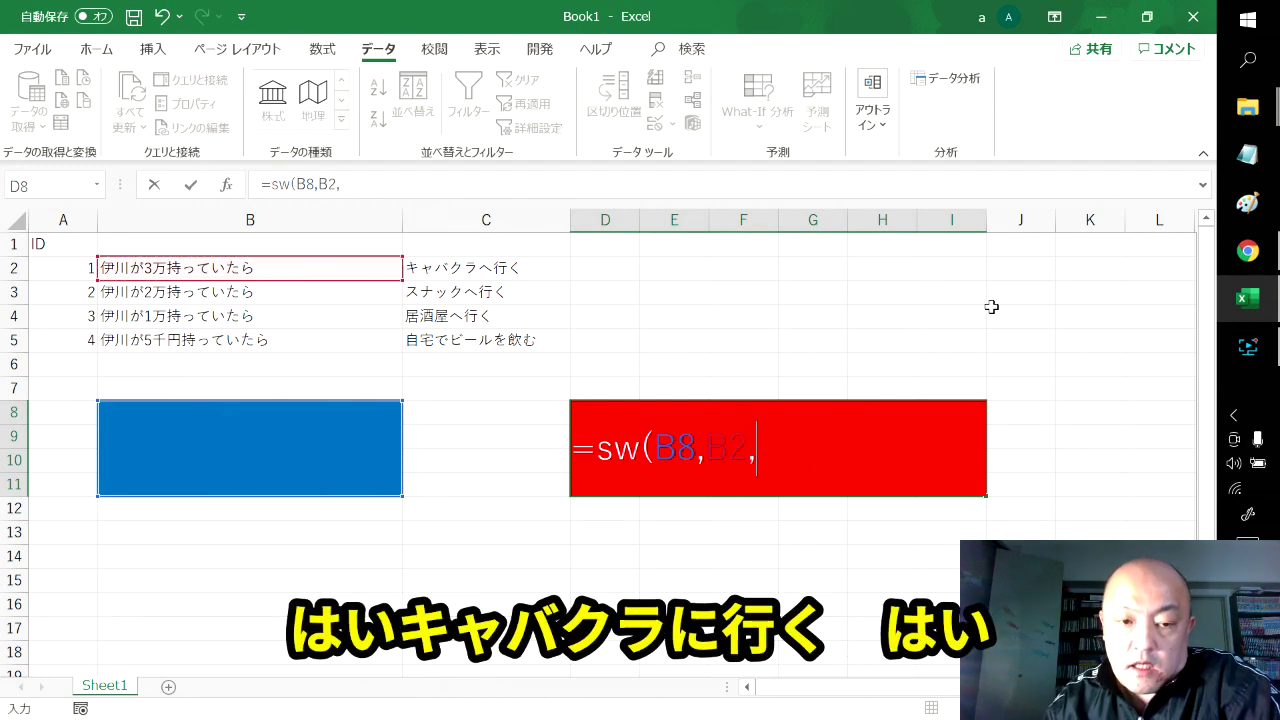
pyautogui.click(460, 267)
pyautogui.write(',')
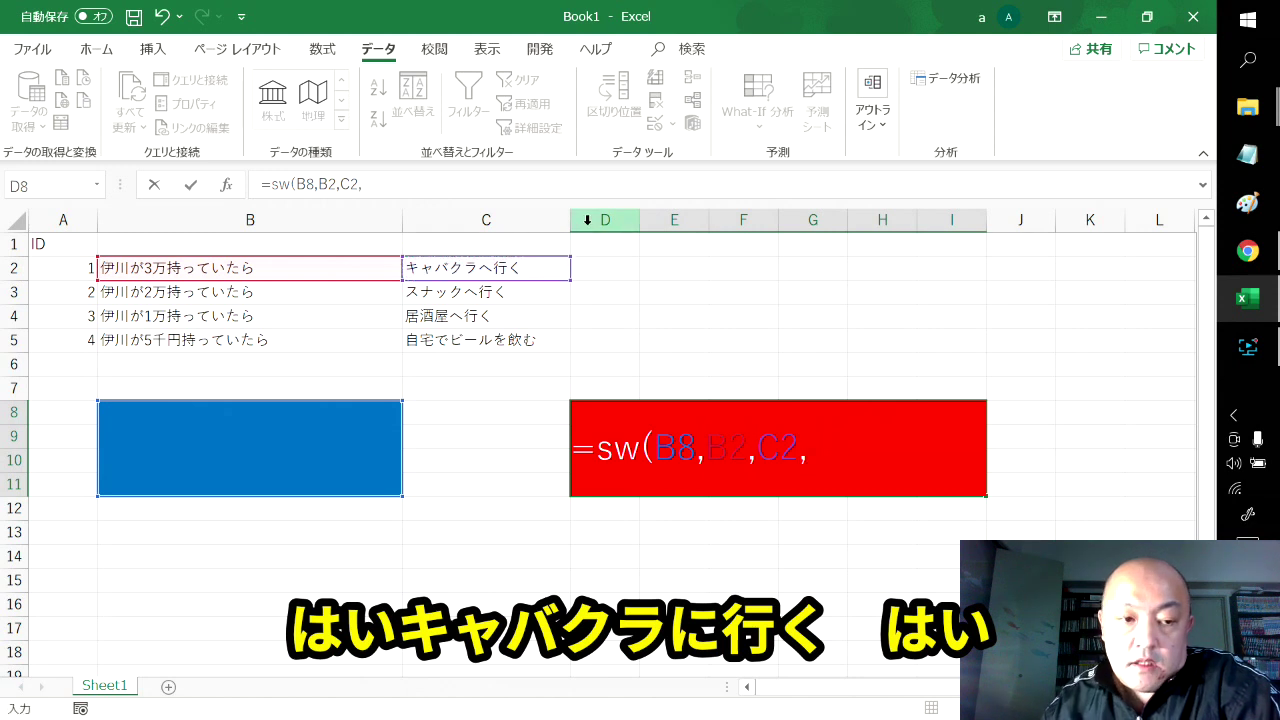
pyautogui.click(223, 290)
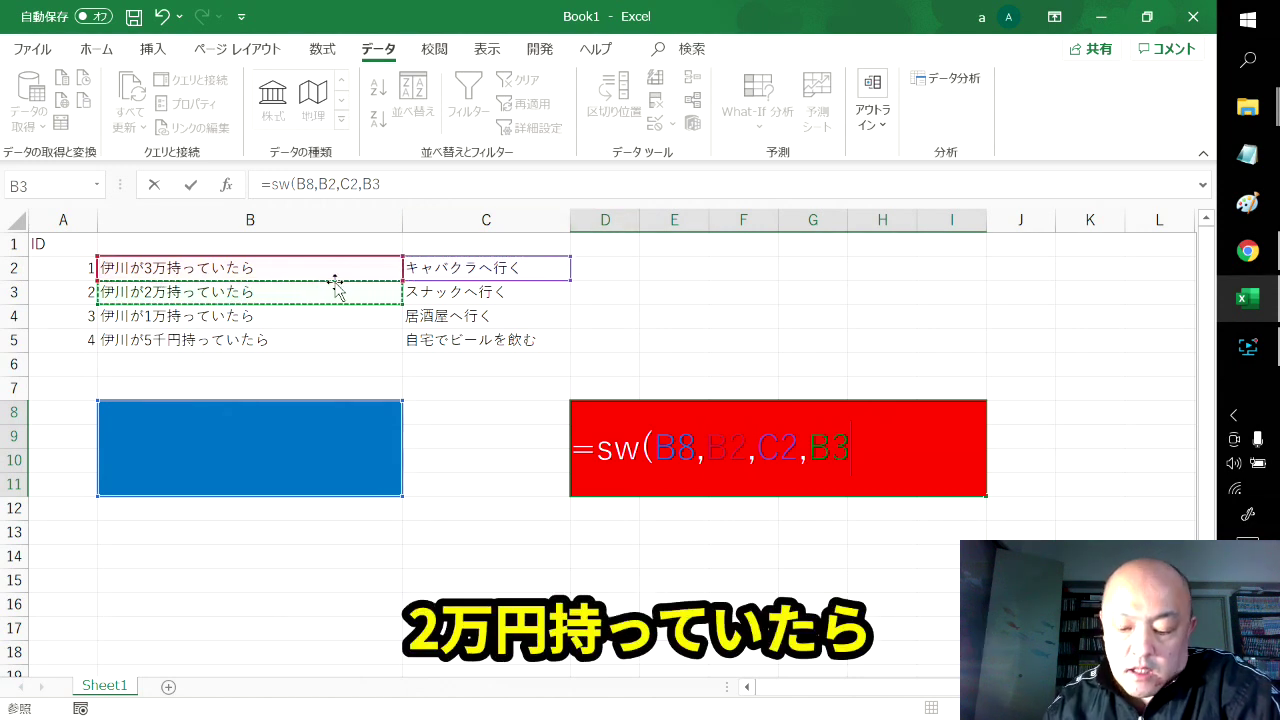
pyautogui.write(',')
pyautogui.click(512, 296)
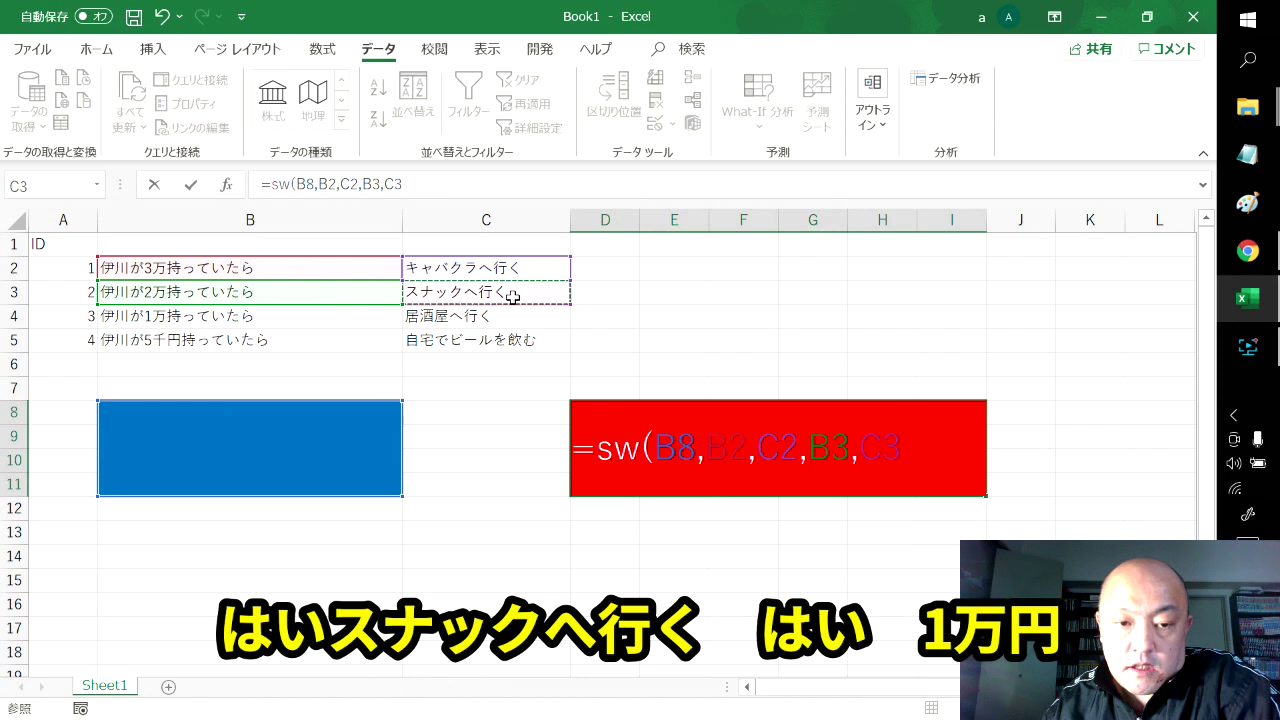
# - Add the B4/C4 and B5/C5 match-result pairs to the formula
pyautogui.write(',')
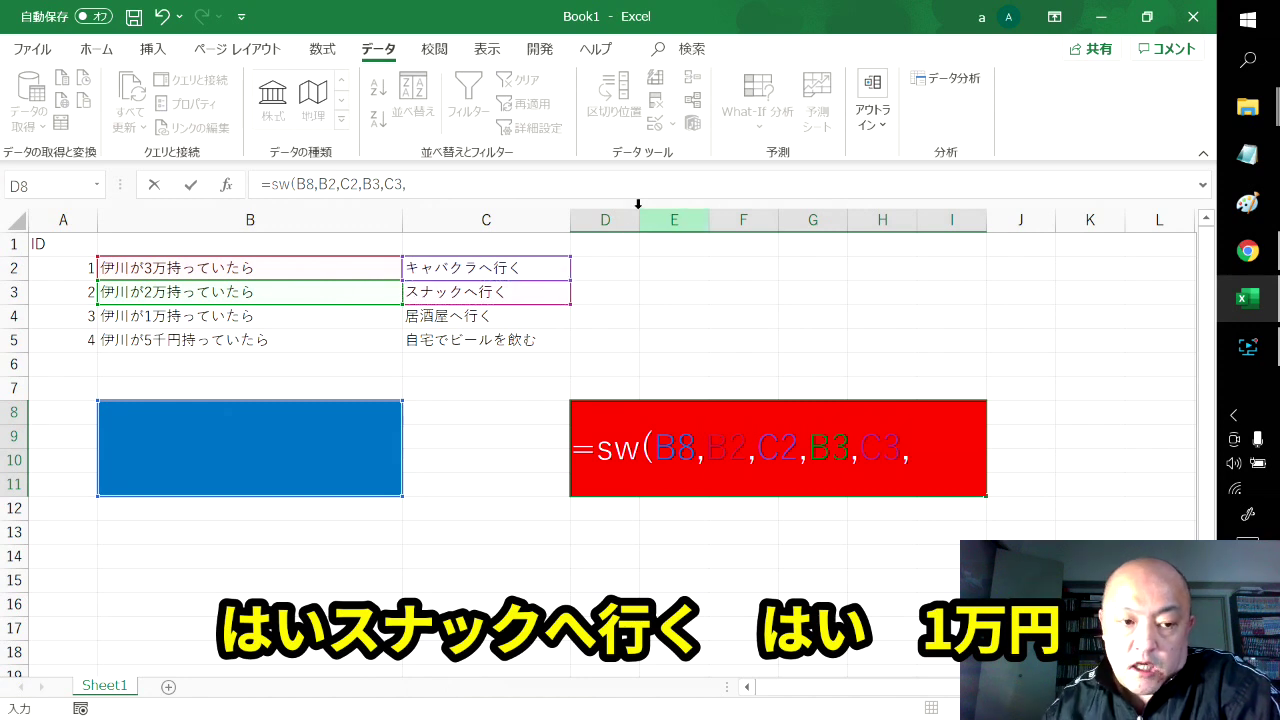
pyautogui.click(296, 324)
pyautogui.write(',')
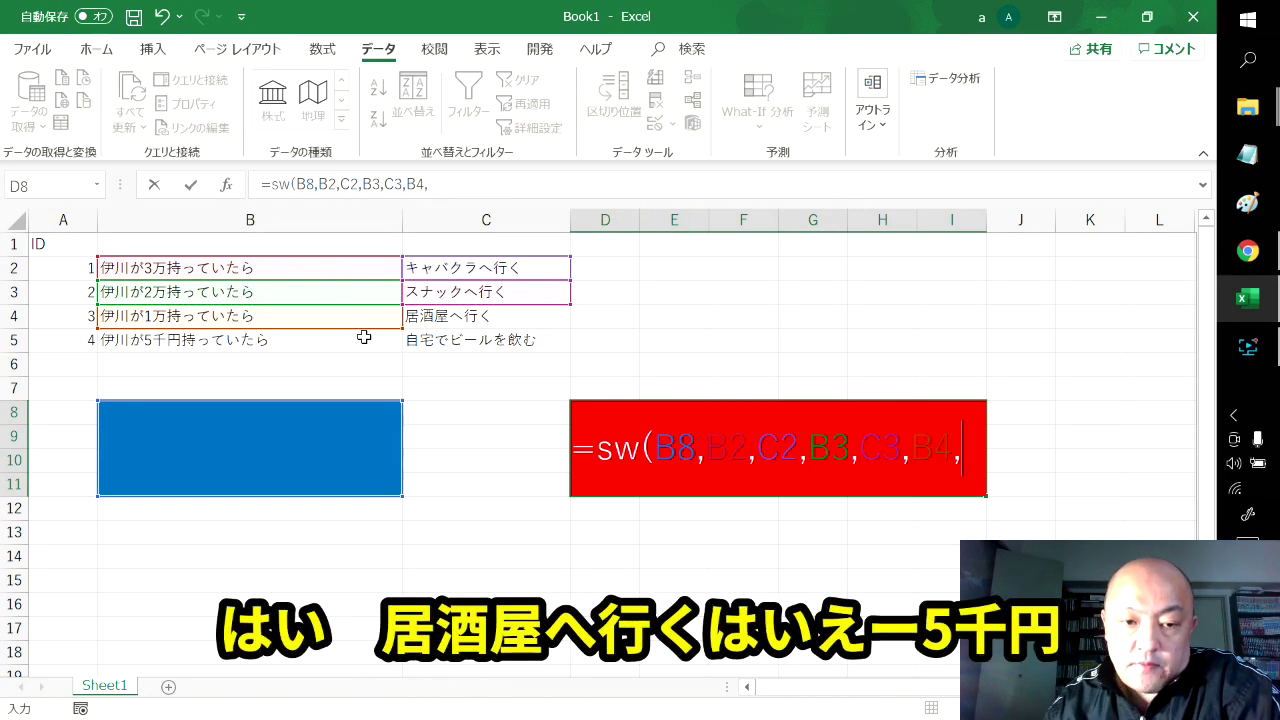
pyautogui.click(543, 310)
pyautogui.write(',')
pyautogui.click(214, 337)
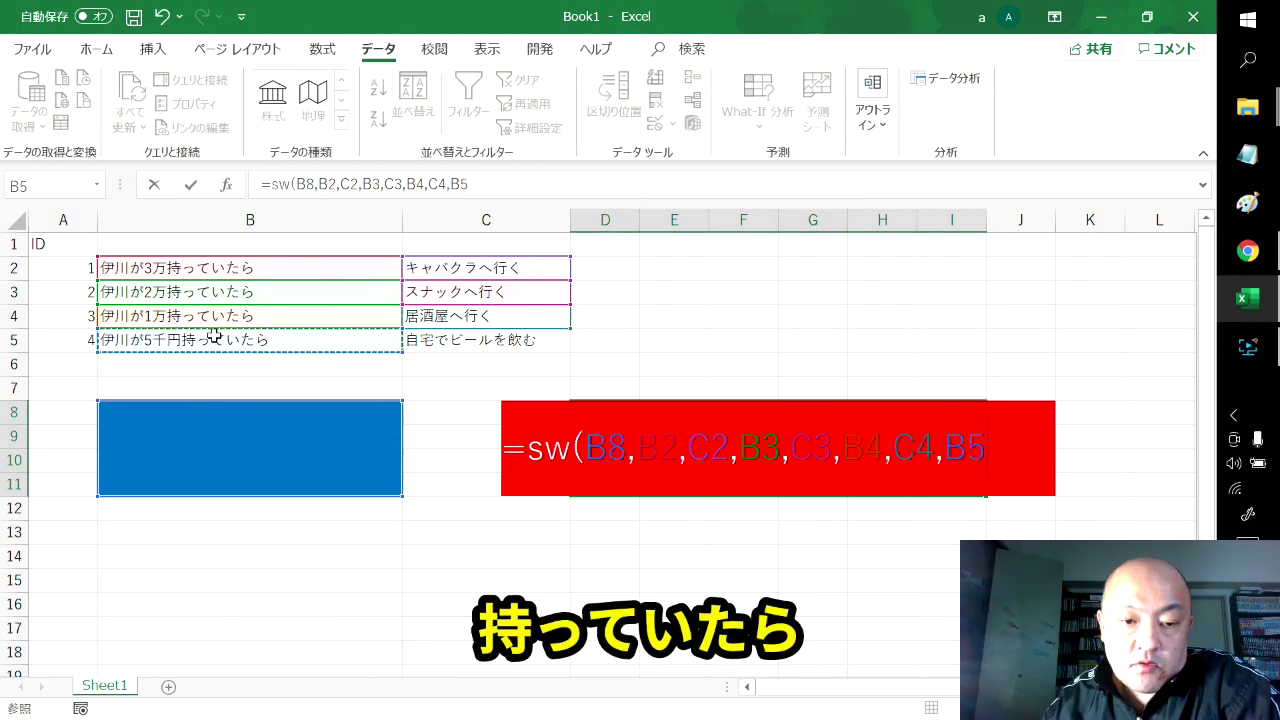
pyautogui.write(',')
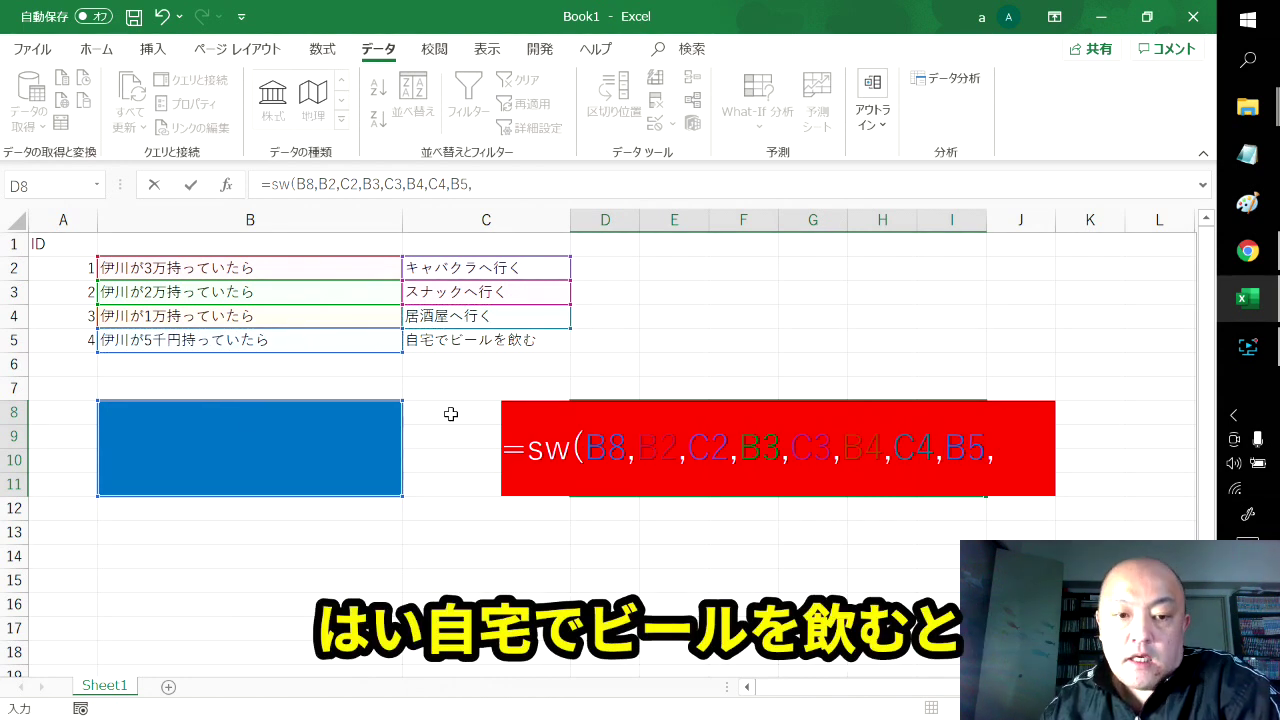
pyautogui.click(466, 343)
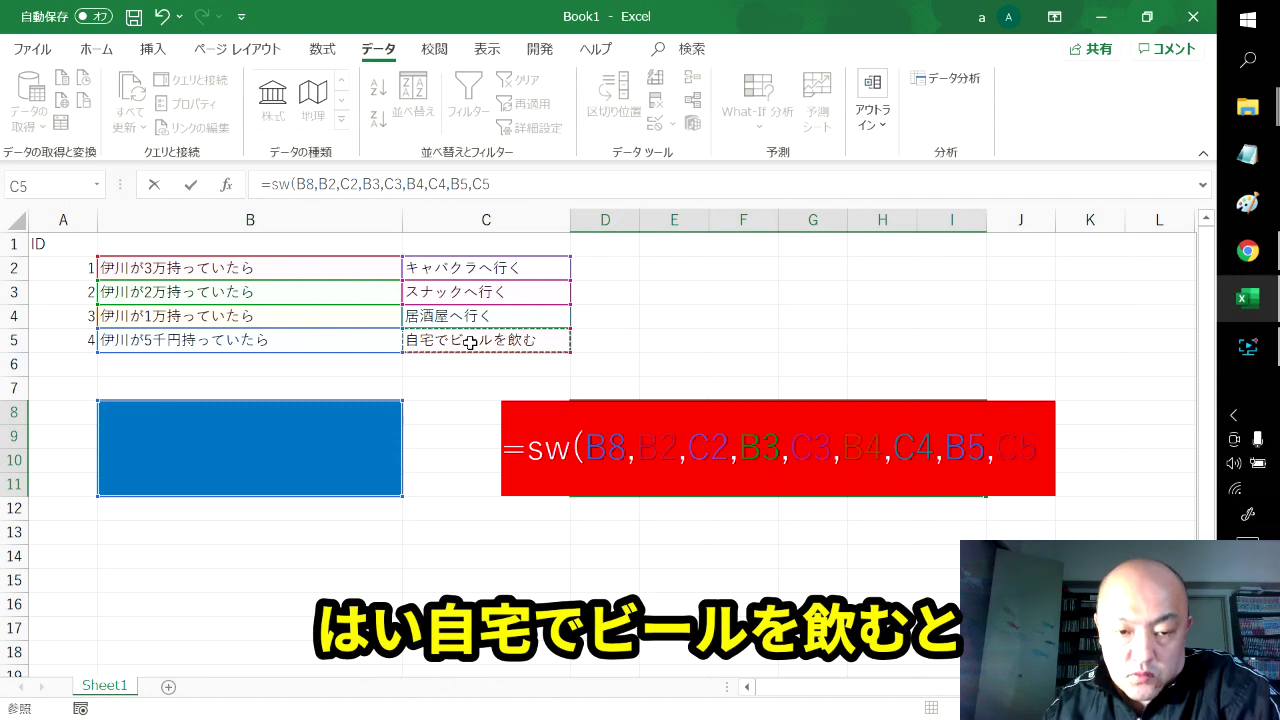
# - Add the default "ふて寝する", close the parenthesis and commit, showing #NAME?
pyautogui.write(',')
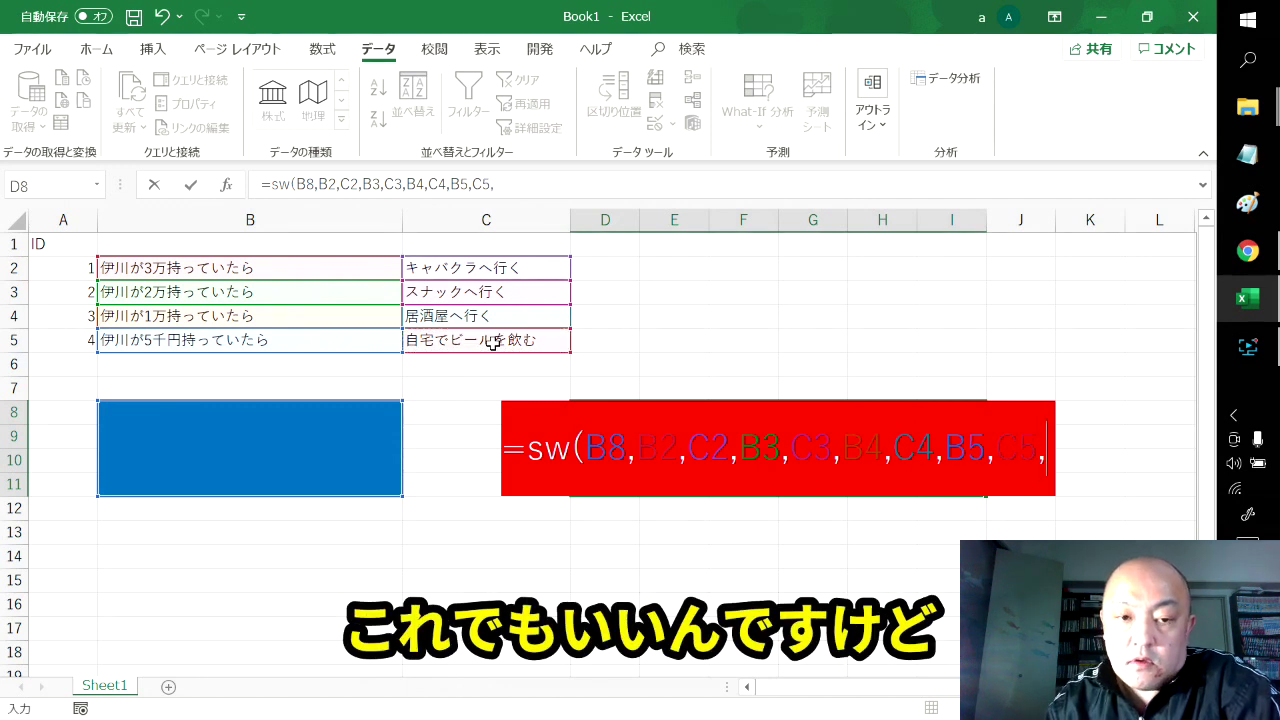
pyautogui.write('""')
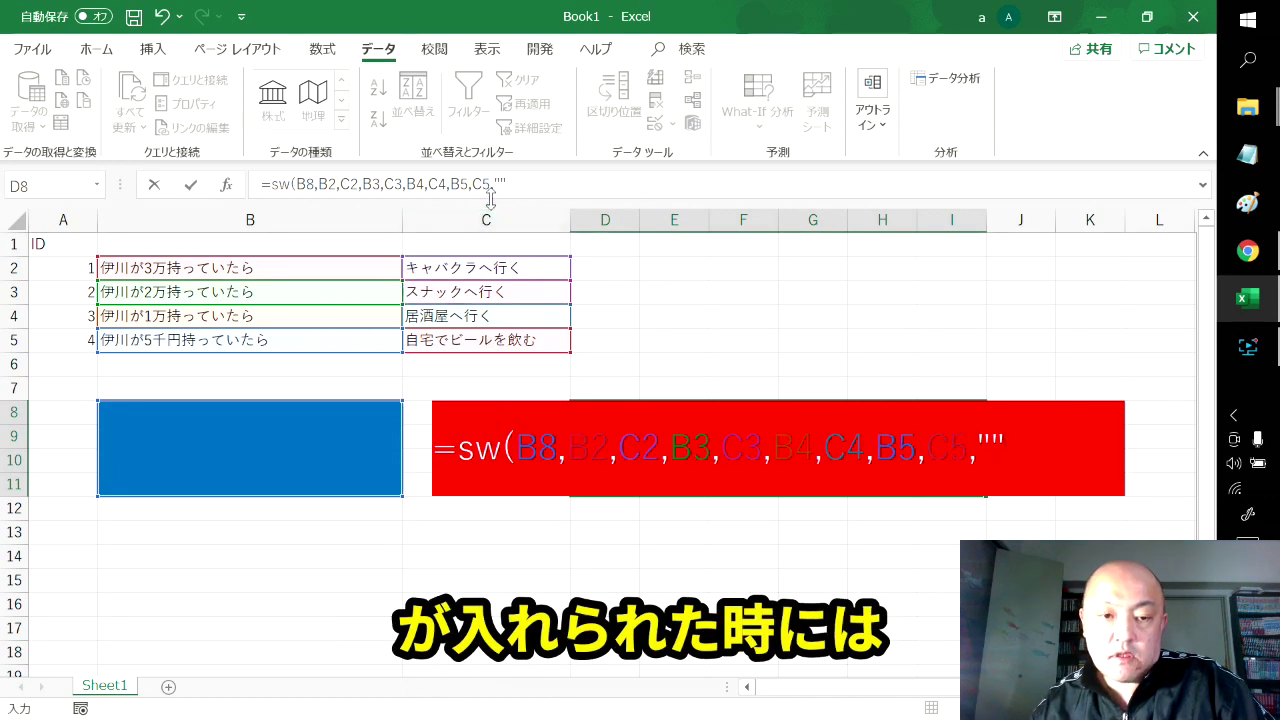
pyautogui.press('F2')
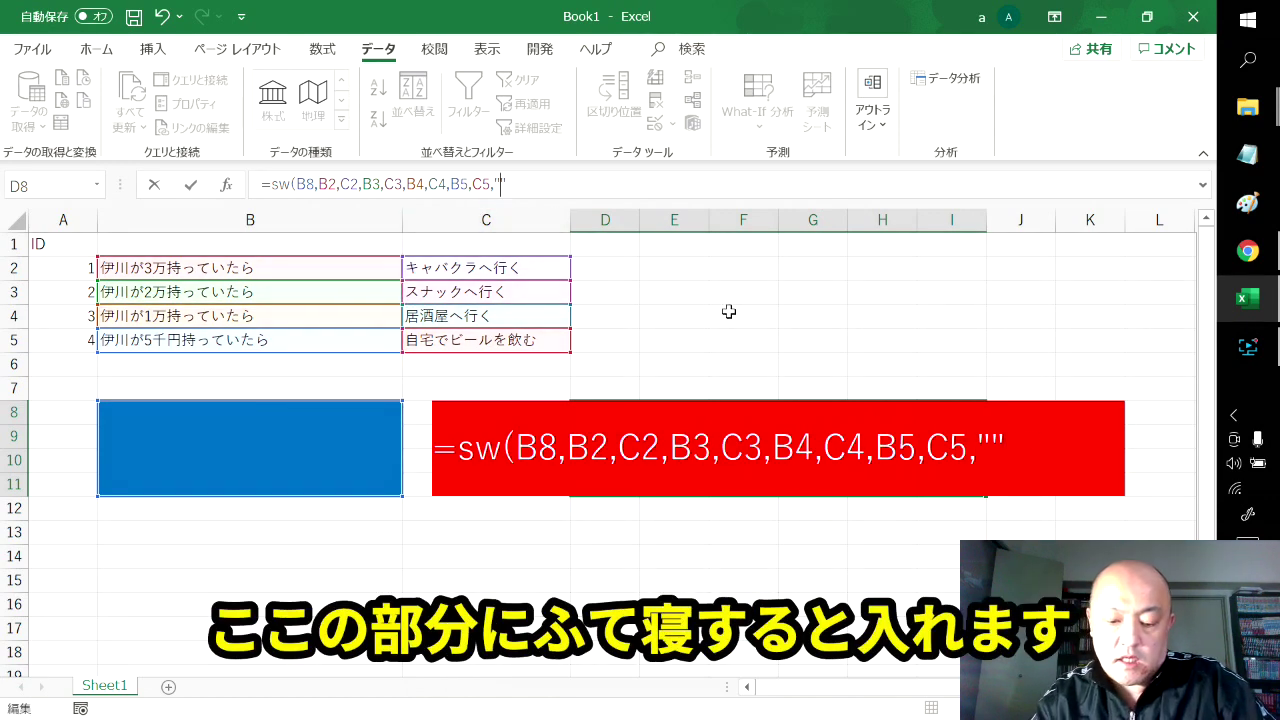
pyautogui.write('ふ')
pyautogui.press('Tab')
pyautogui.press('Return')
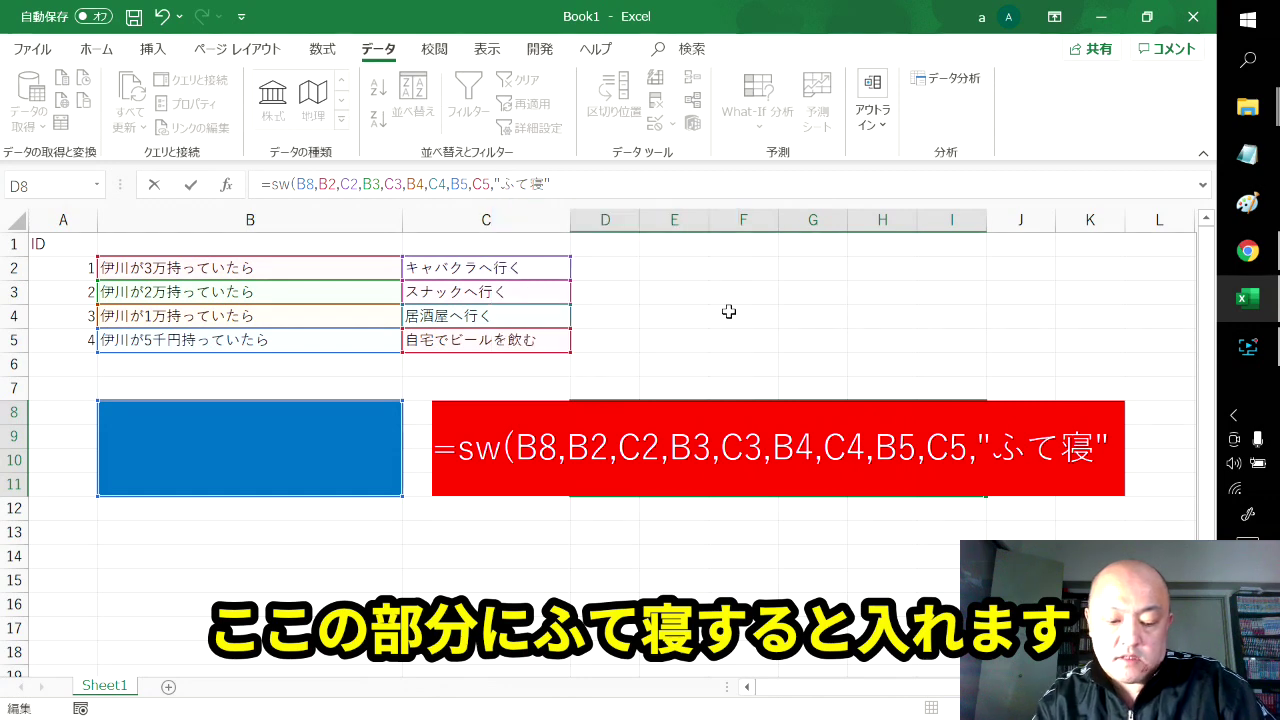
pyautogui.write('する')
pyautogui.press('Return')
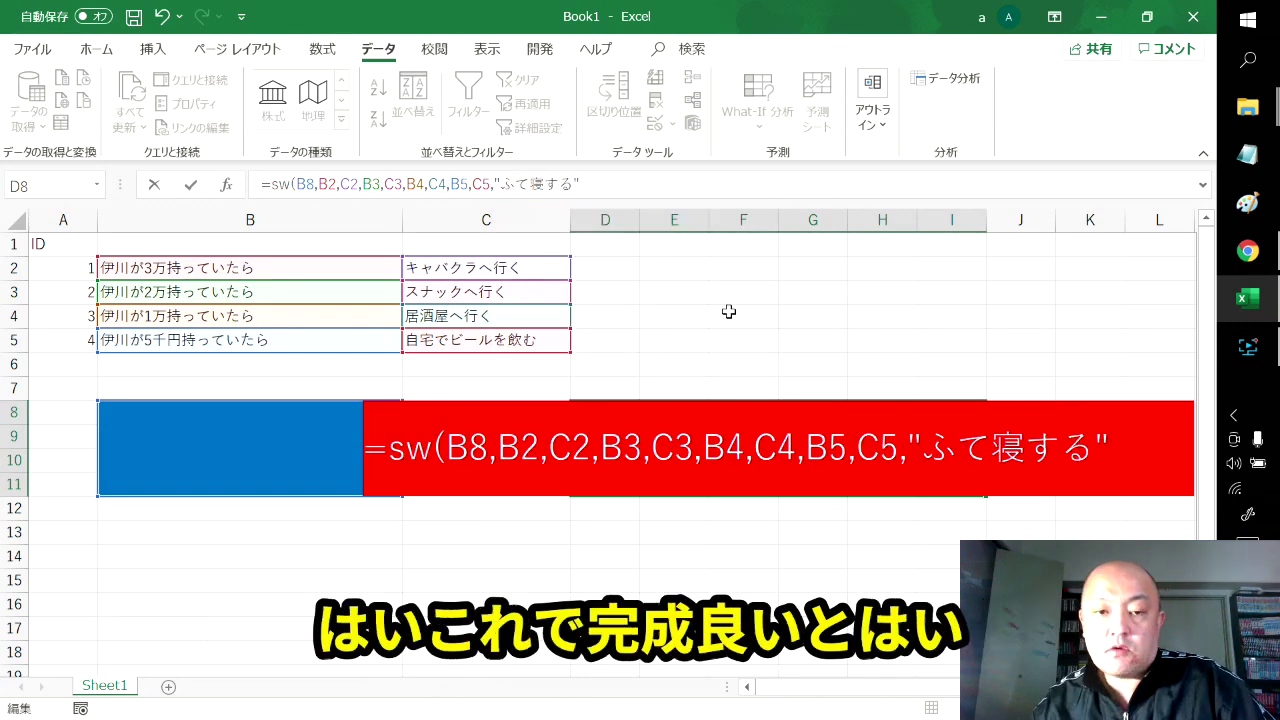
pyautogui.write(')')
pyautogui.press('Return')
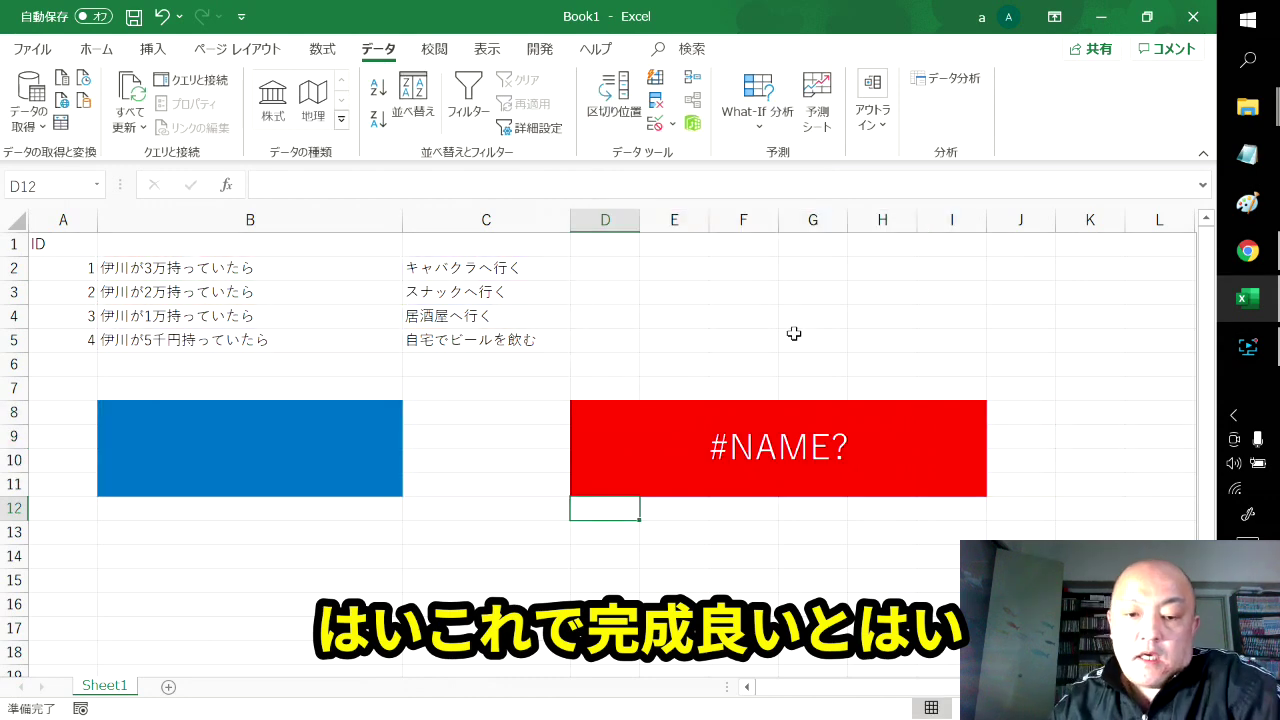
# - Correct the function name from sw to SWITCH in D8's formula and commit it
pyautogui.click(645, 445)
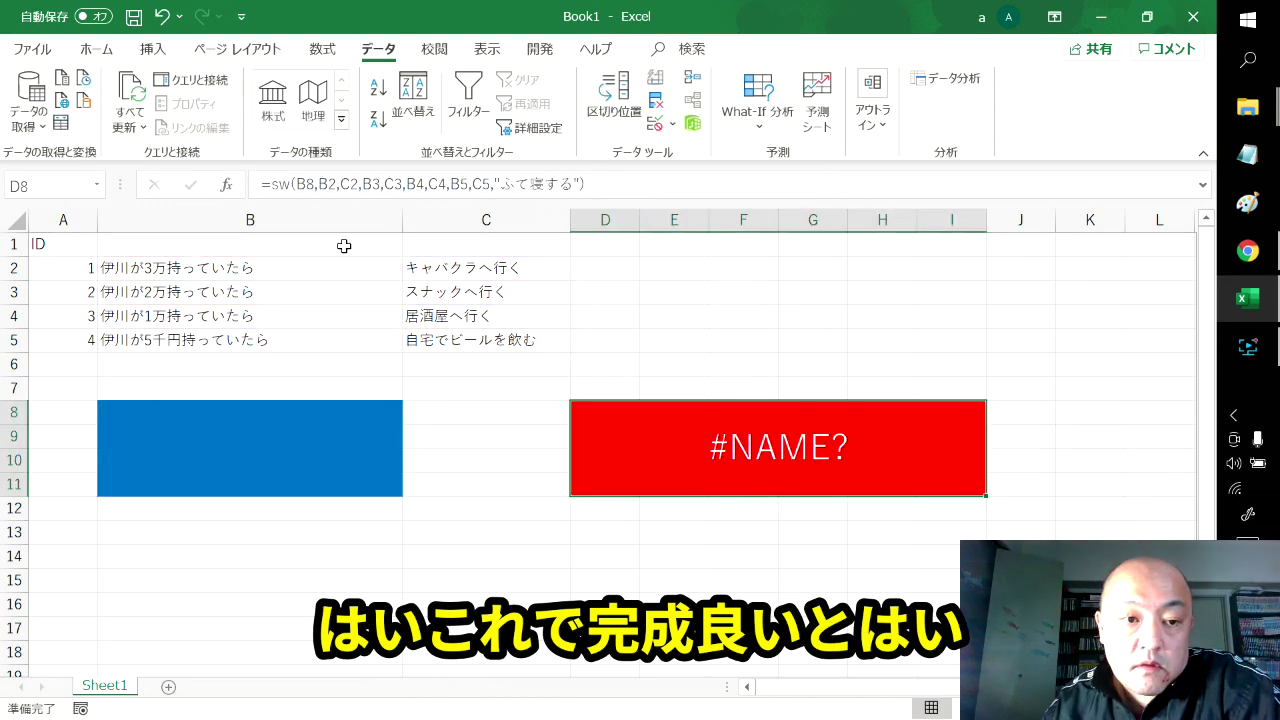
pyautogui.click(291, 184)
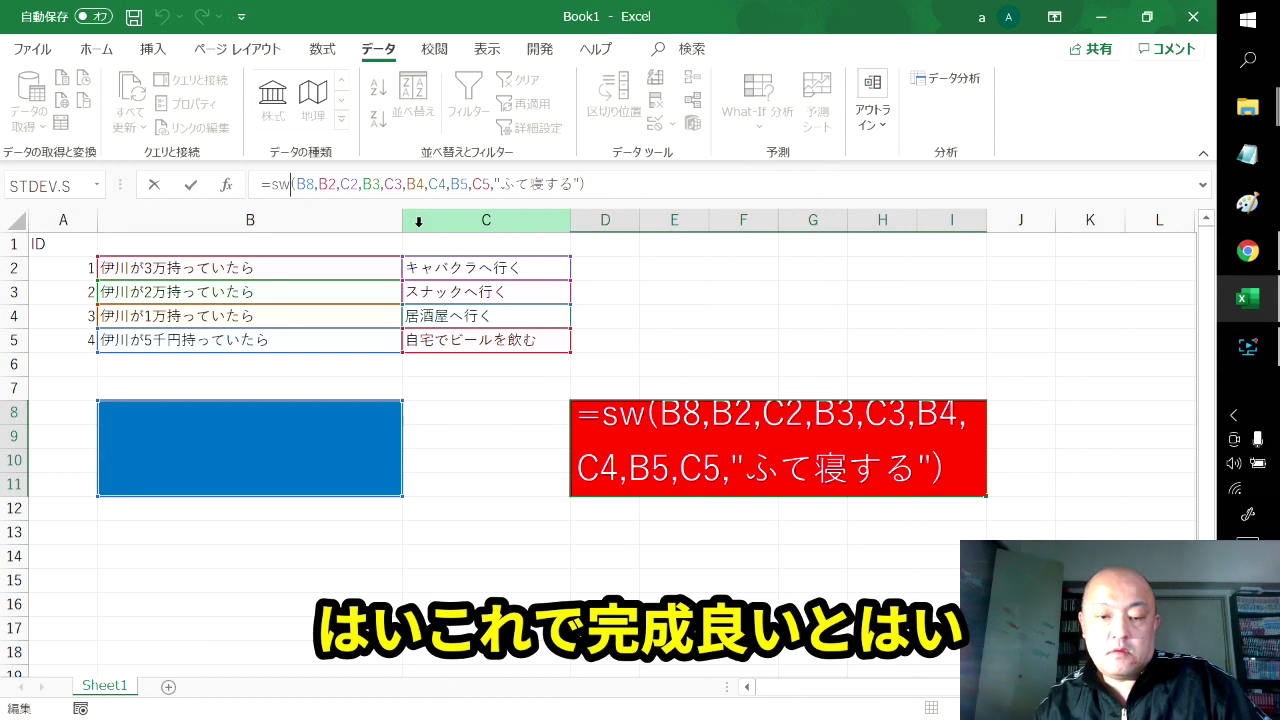
pyautogui.press('F2')
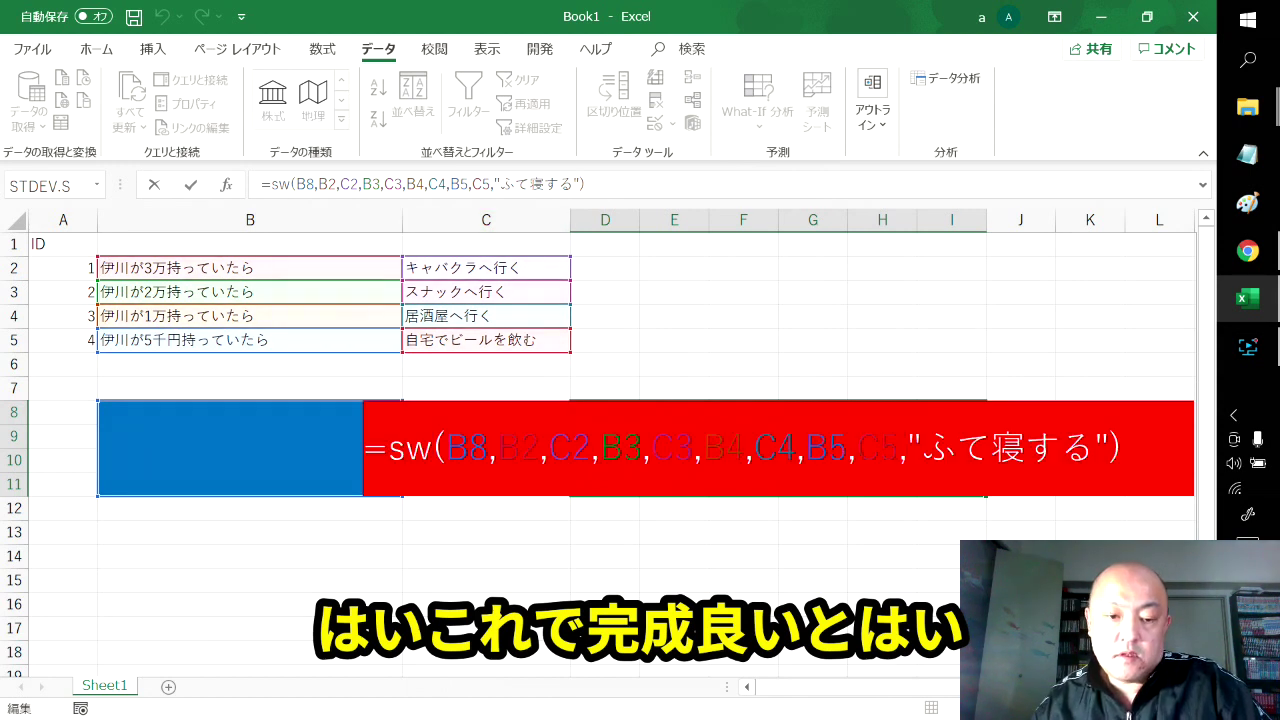
pyautogui.write('it')
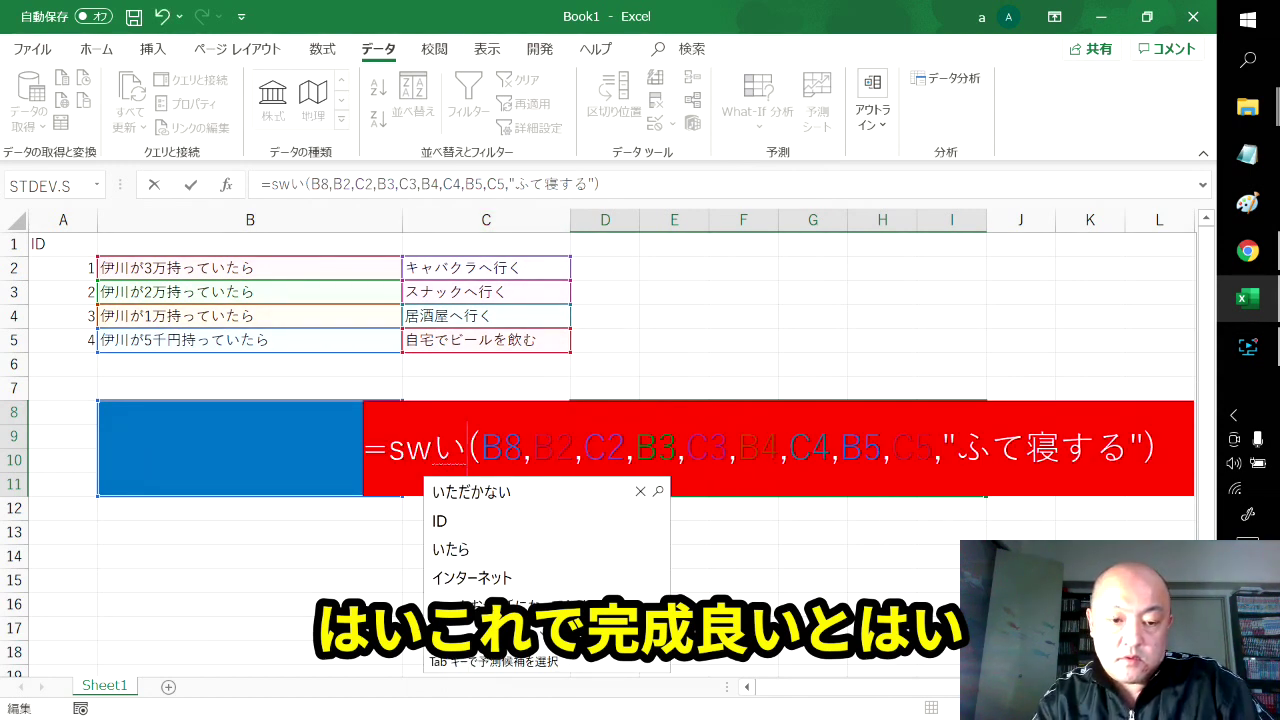
pyautogui.press('BackSpace')
pyautogui.press('BackSpace')
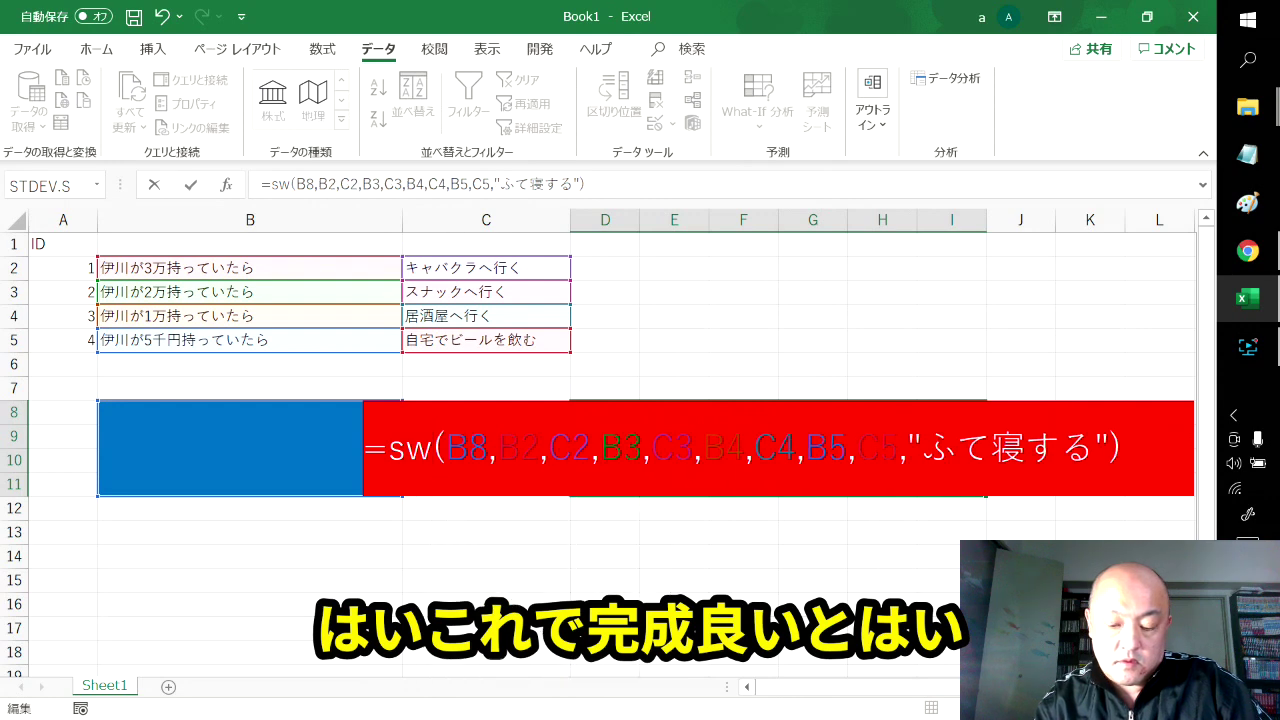
pyautogui.write('i')
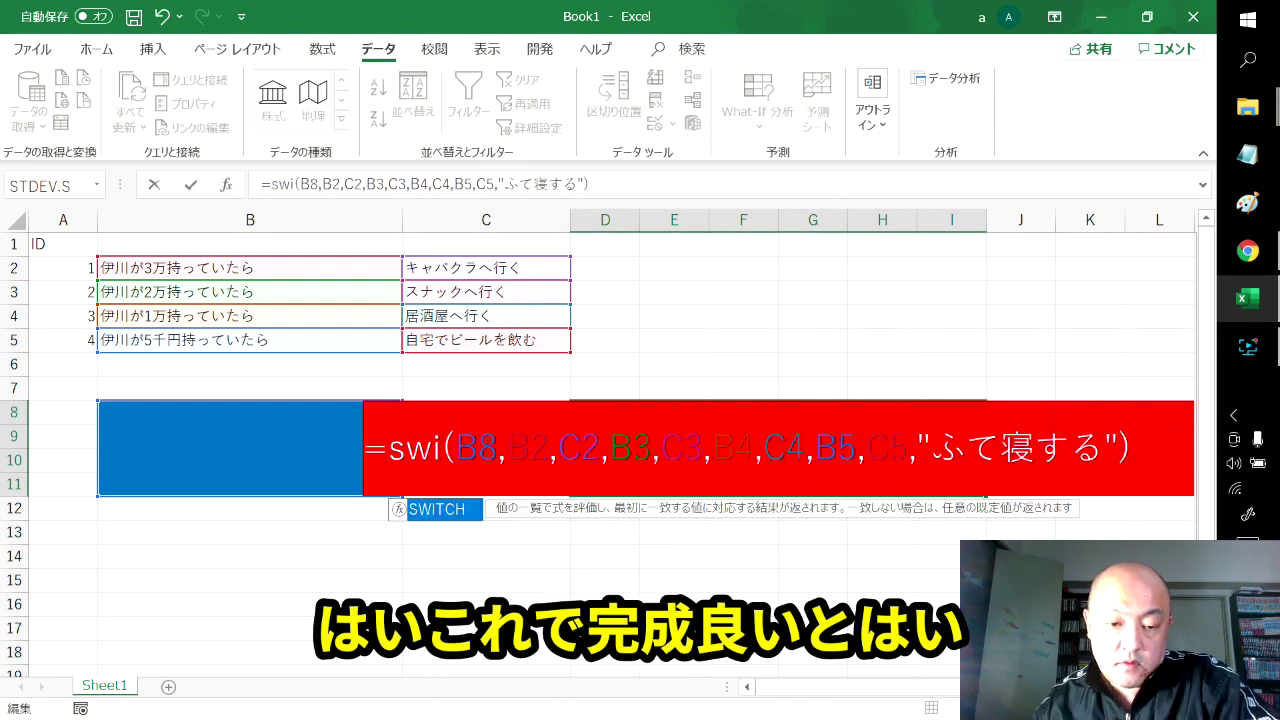
pyautogui.doubleClick(451, 517)
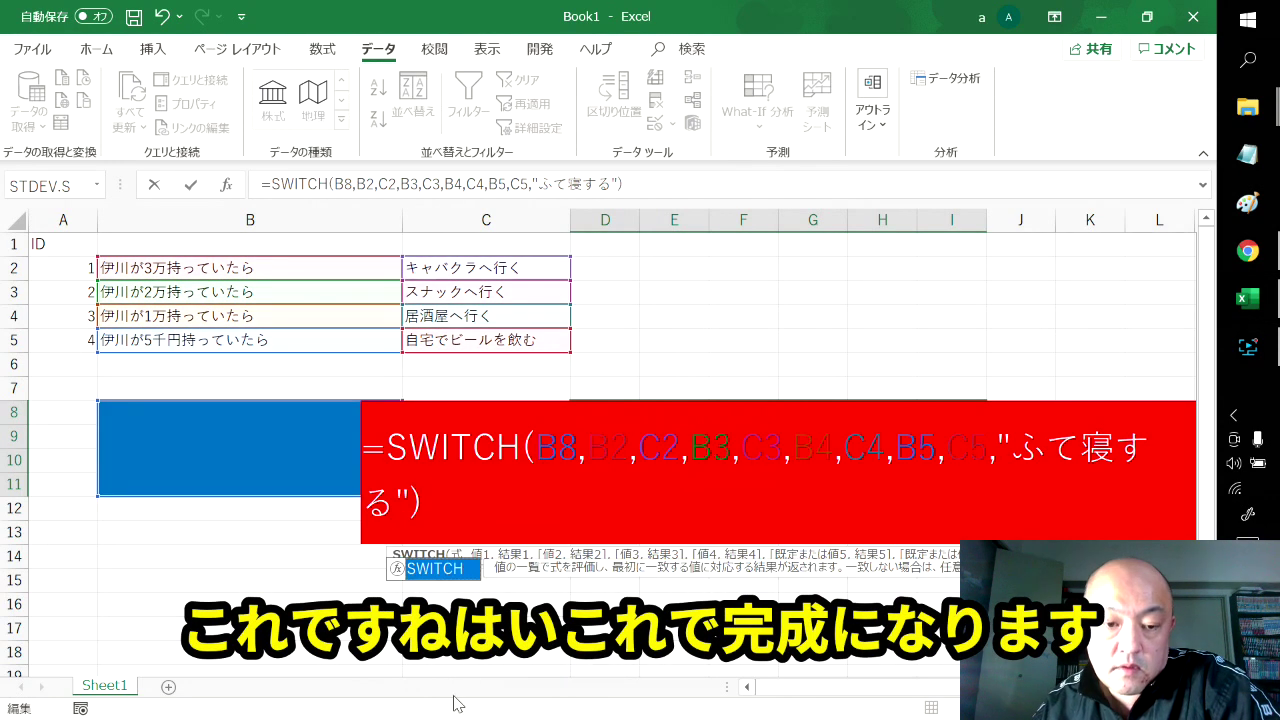
pyautogui.press('Return')
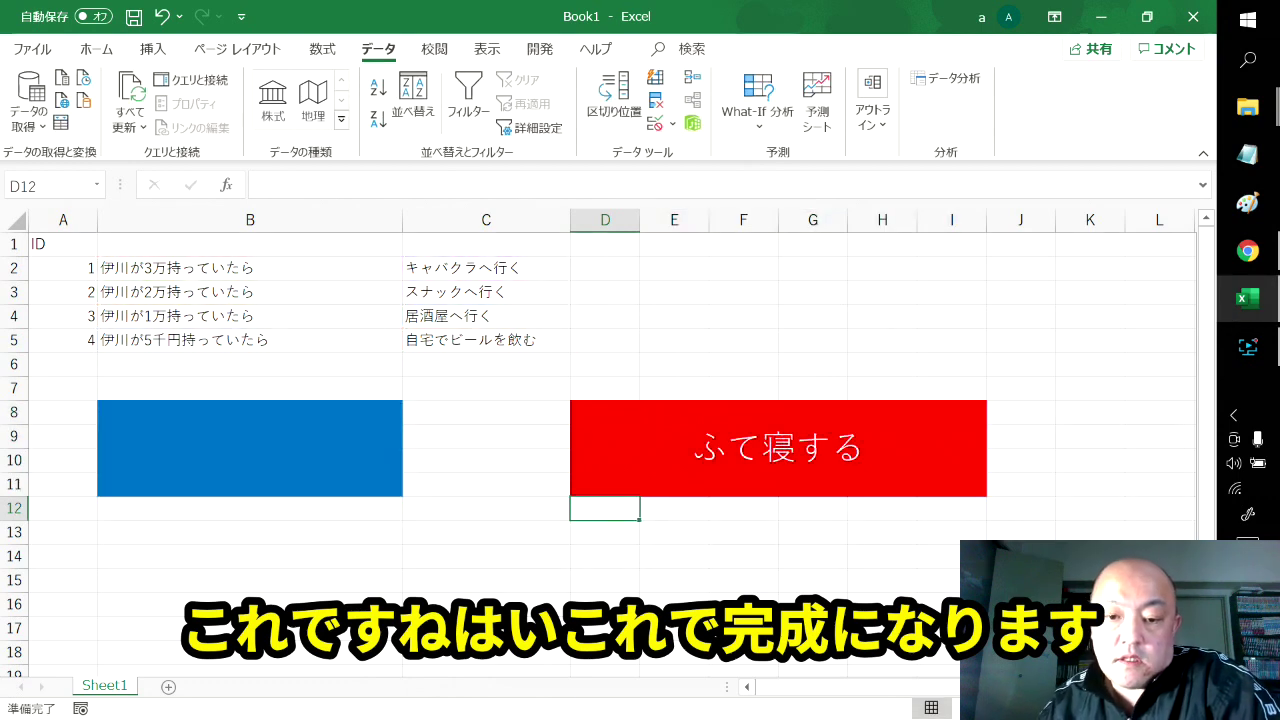
pyautogui.click(678, 441)
# - Inspect D8's SWITCH formula, then pick 3万 from B8's dropdown
pyautogui.press('F2')
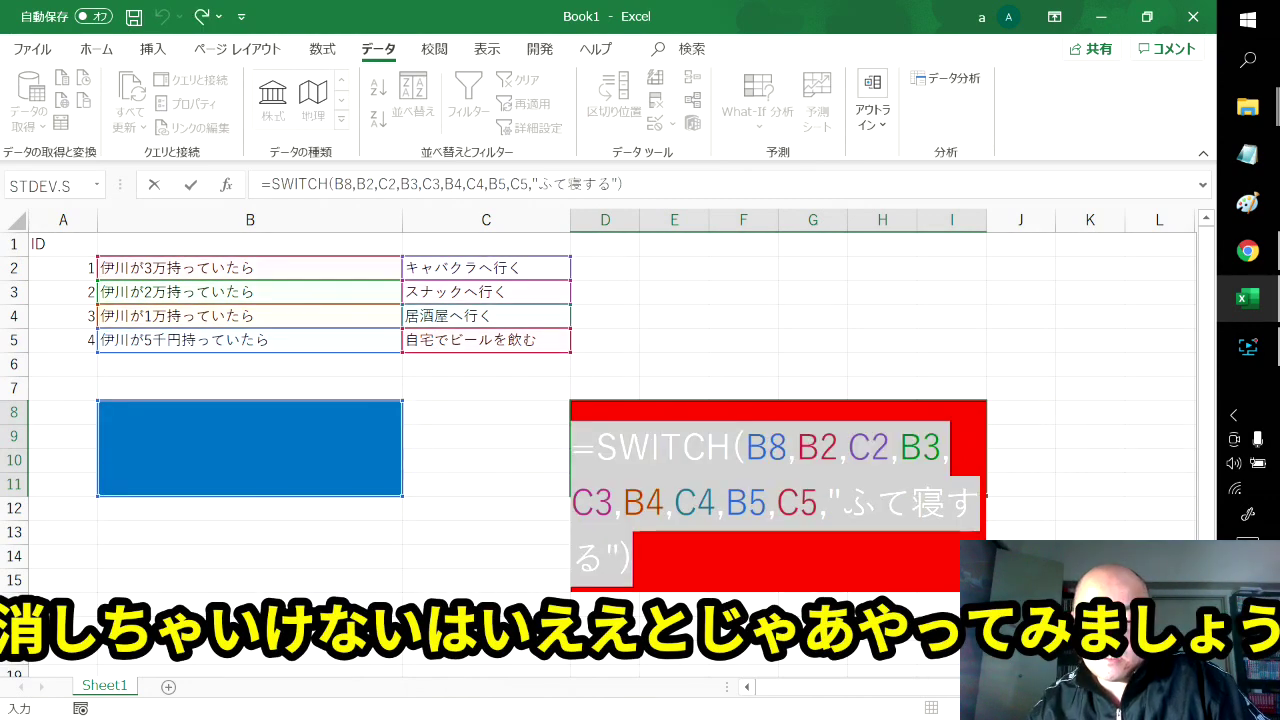
pyautogui.press('Return')
pyautogui.click(309, 434)
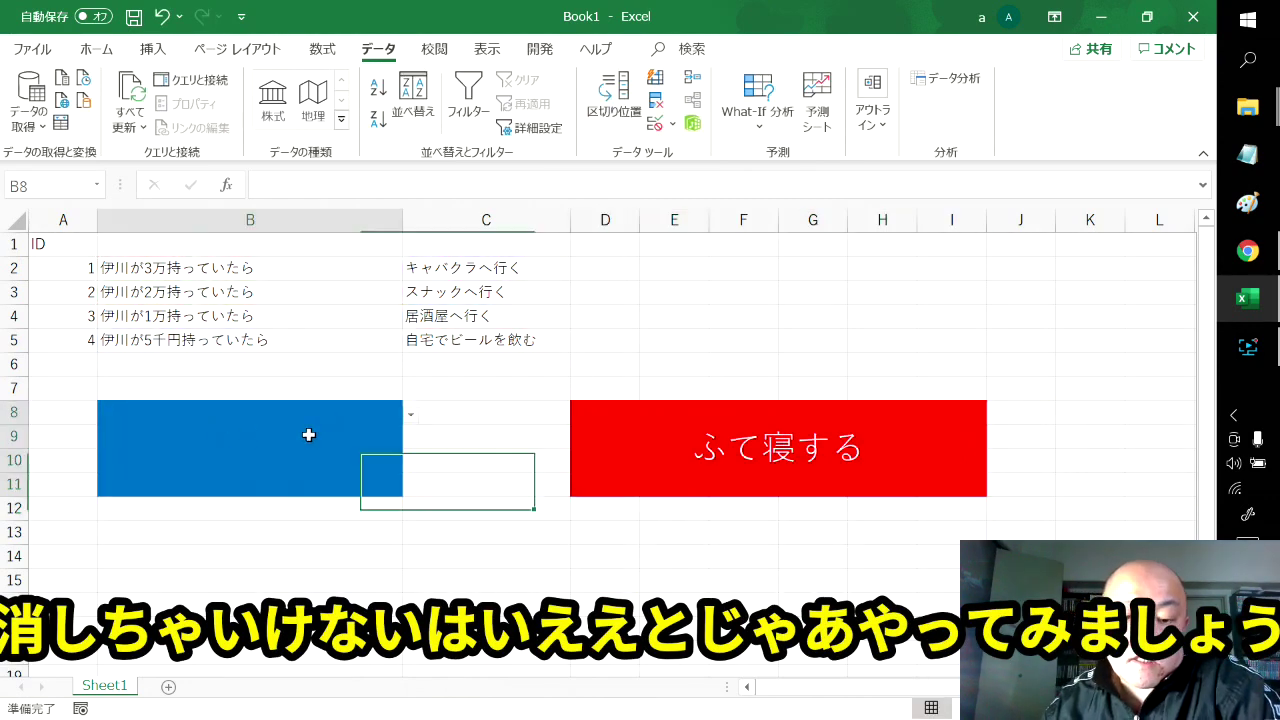
pyautogui.click(411, 414)
pyautogui.click(398, 433)
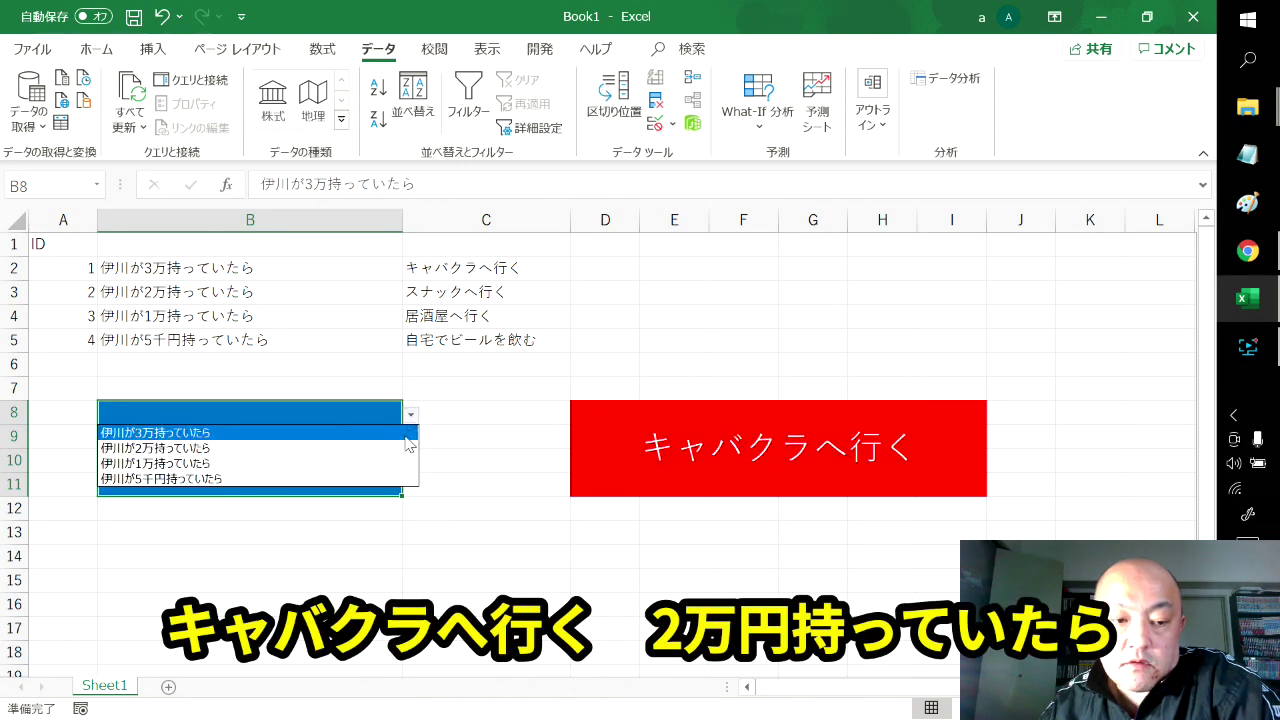
# - Pick 2万, 1万 and 5千円 in turn from B8's dropdown, then start typing 2000 in B8
pyautogui.click(411, 446)
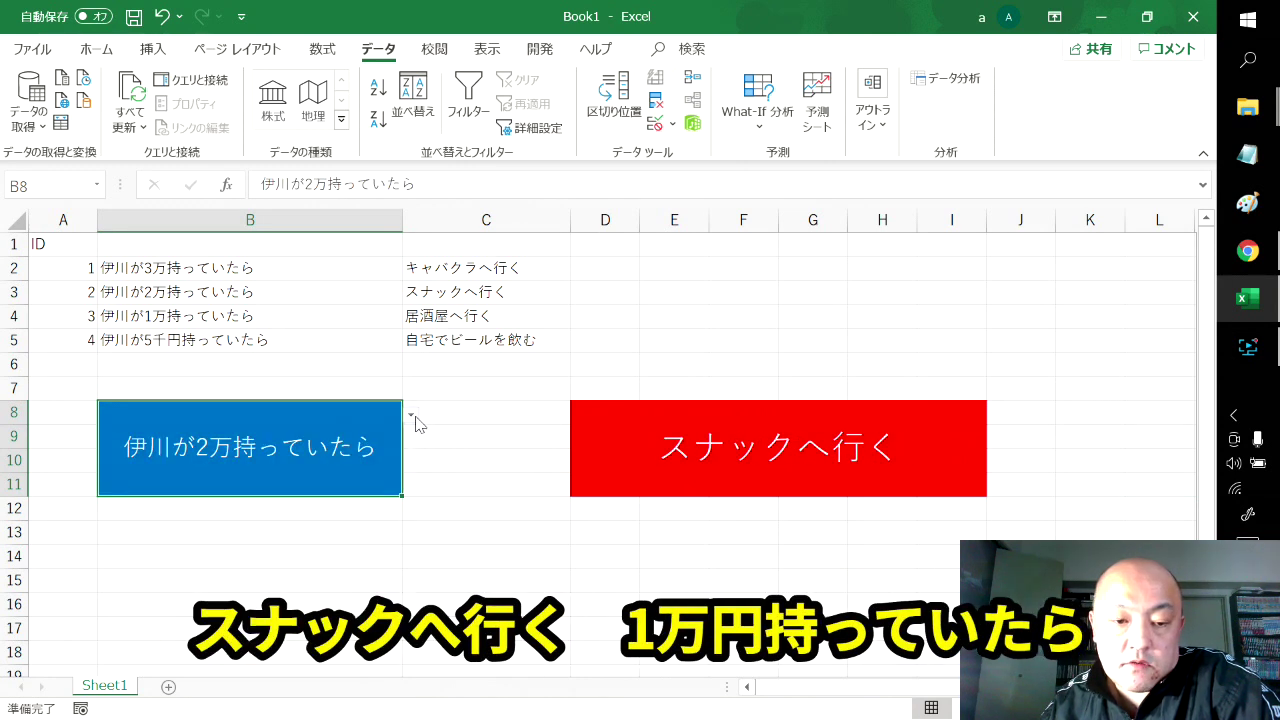
pyautogui.click(411, 414)
pyautogui.click(378, 460)
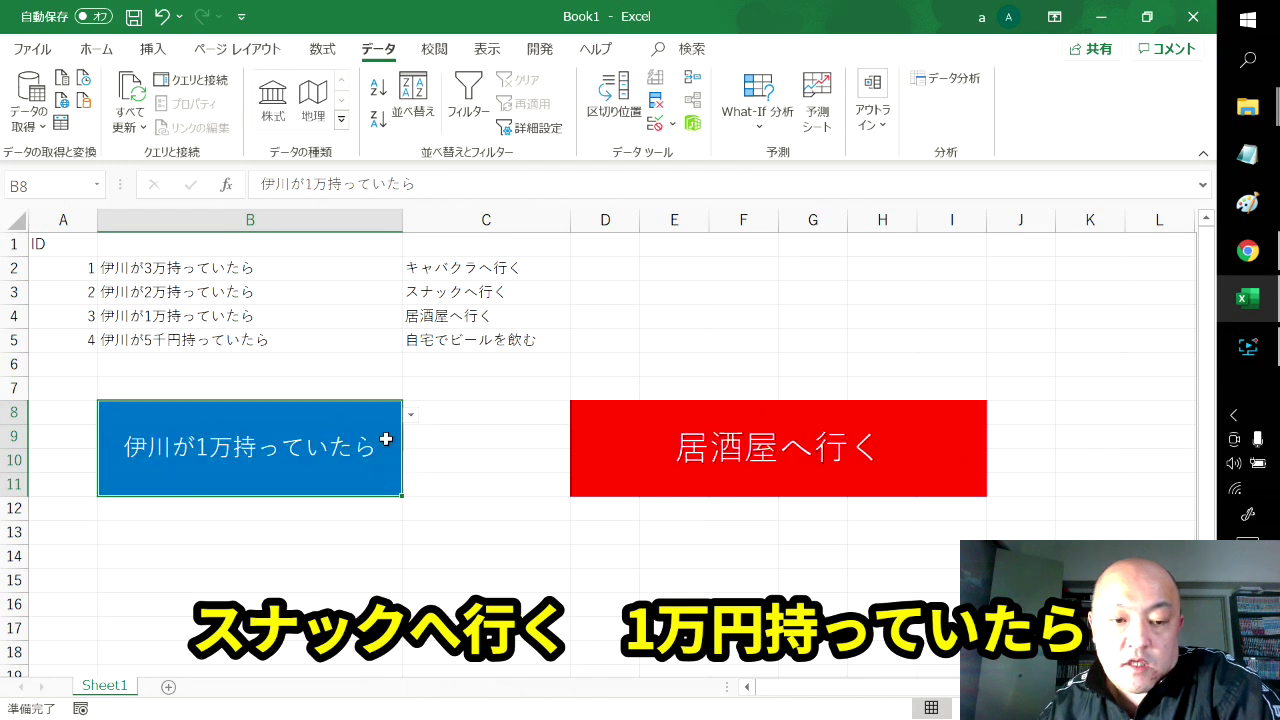
pyautogui.click(410, 415)
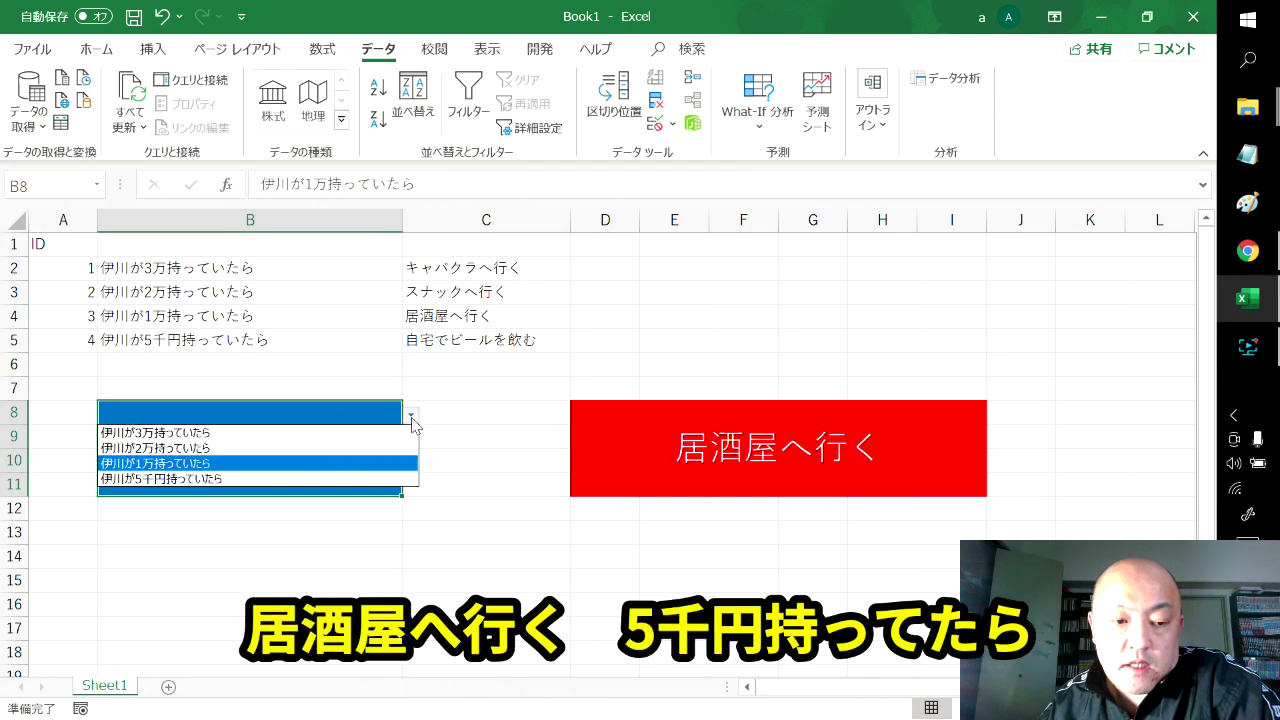
pyautogui.click(398, 478)
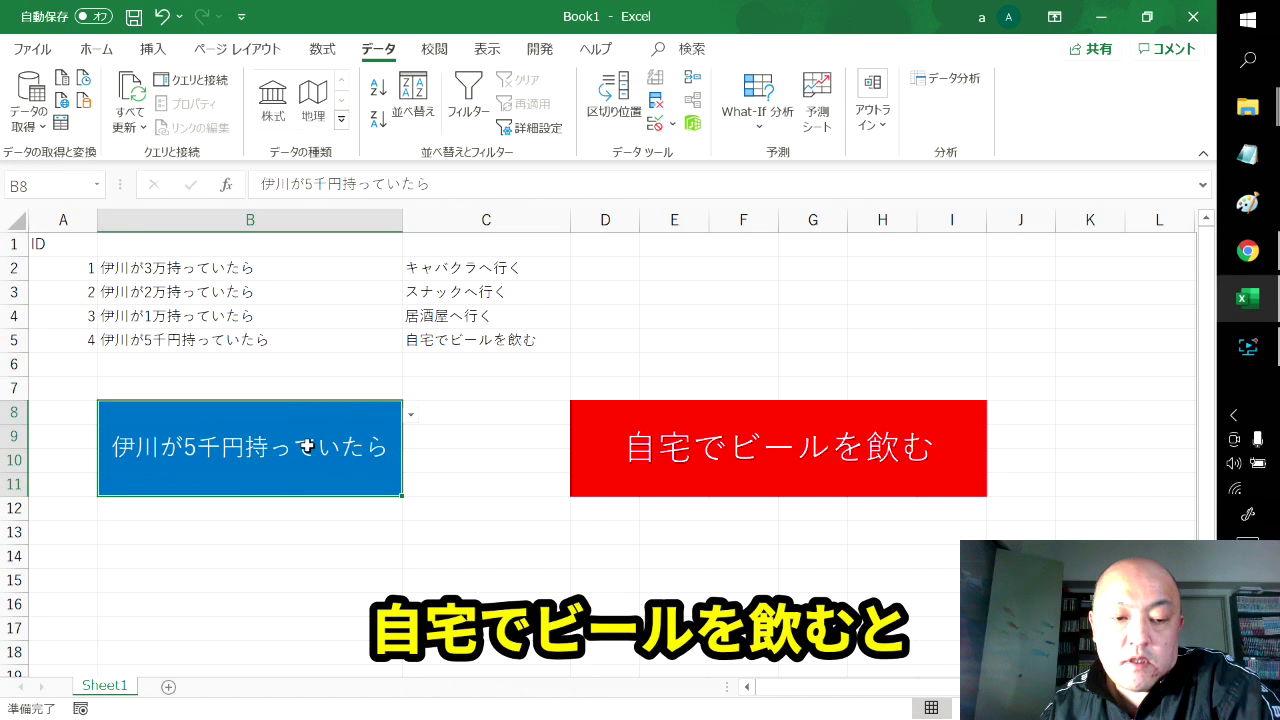
pyautogui.write('2')
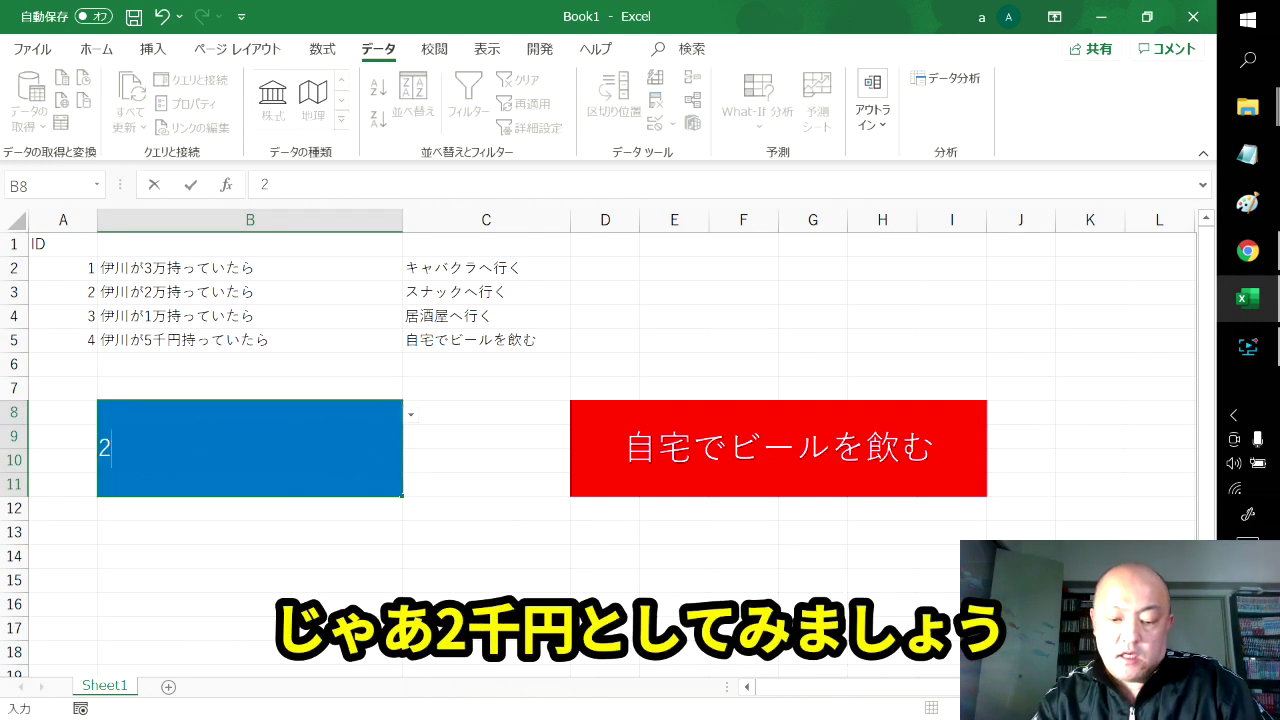
pyautogui.write('000enn')
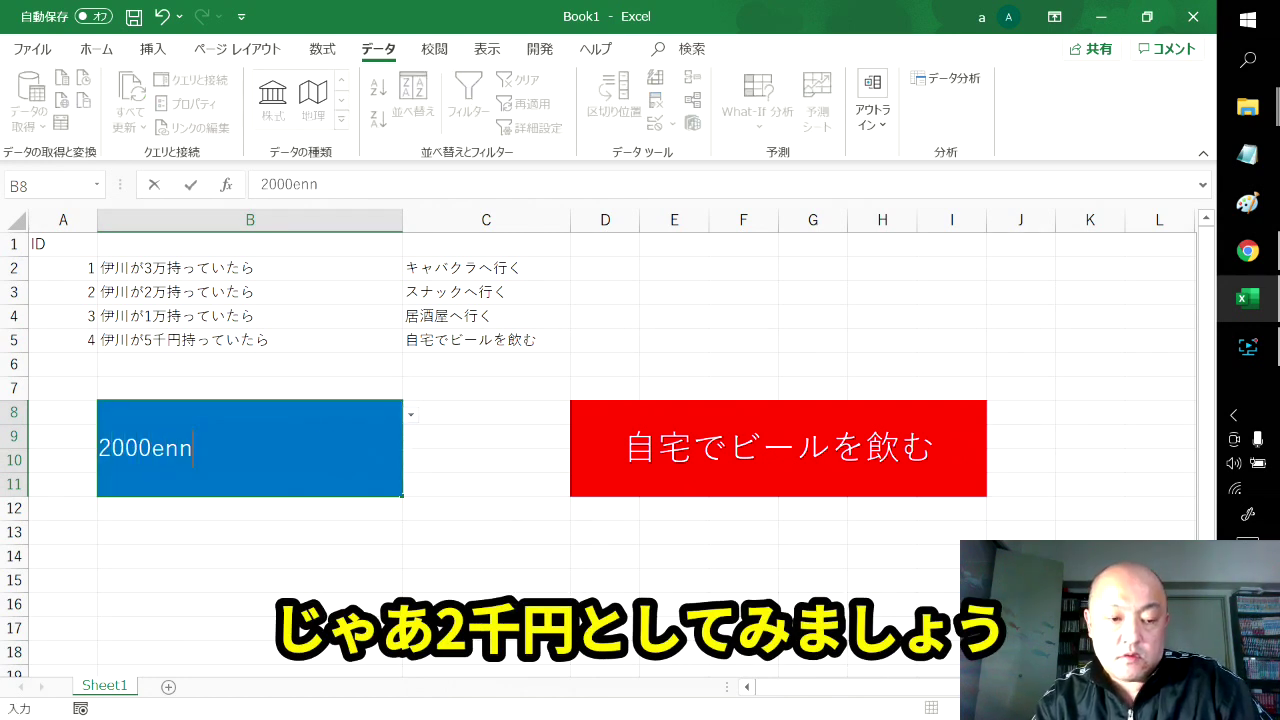
# - Enter 2000円 in B8 and keep it past the validation warning, so D8 shows ふて寝する
pyautogui.press('BackSpace')
pyautogui.press('BackSpace')
pyautogui.press('BackSpace')
pyautogui.write('えん')
pyautogui.press('space')
pyautogui.press('Return')
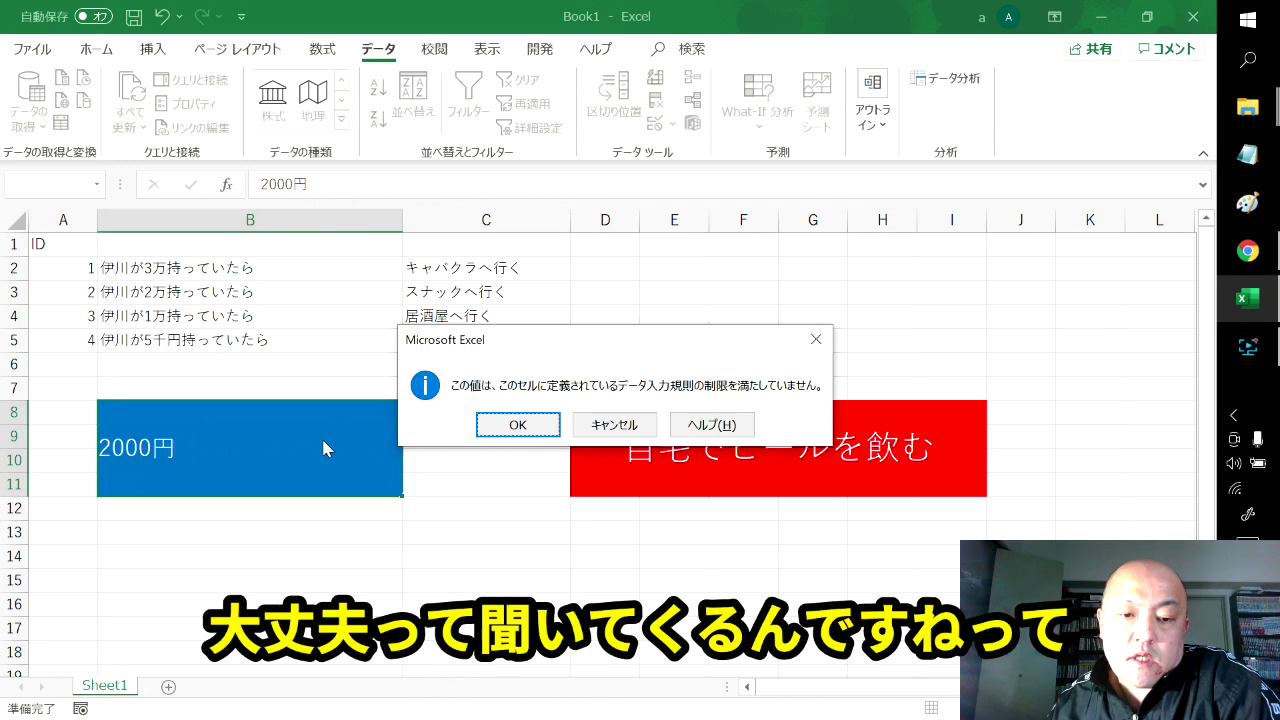
pyautogui.press('Return')
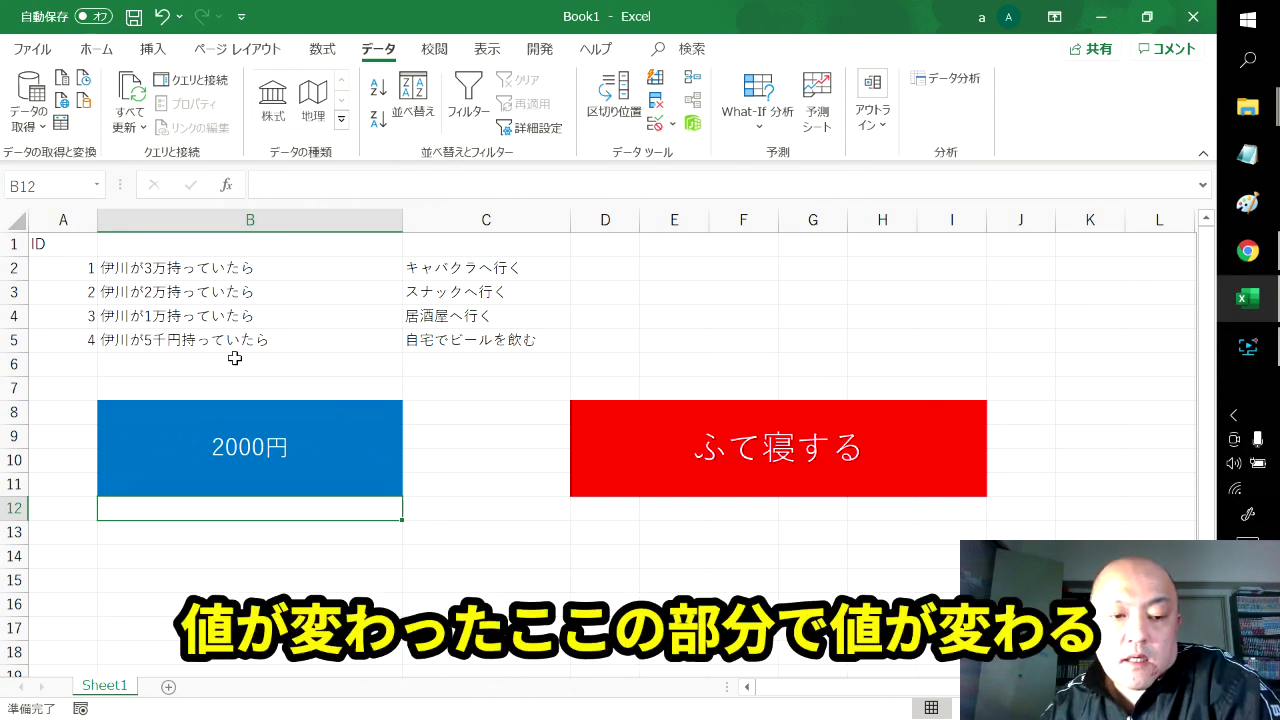
pyautogui.click(262, 445)
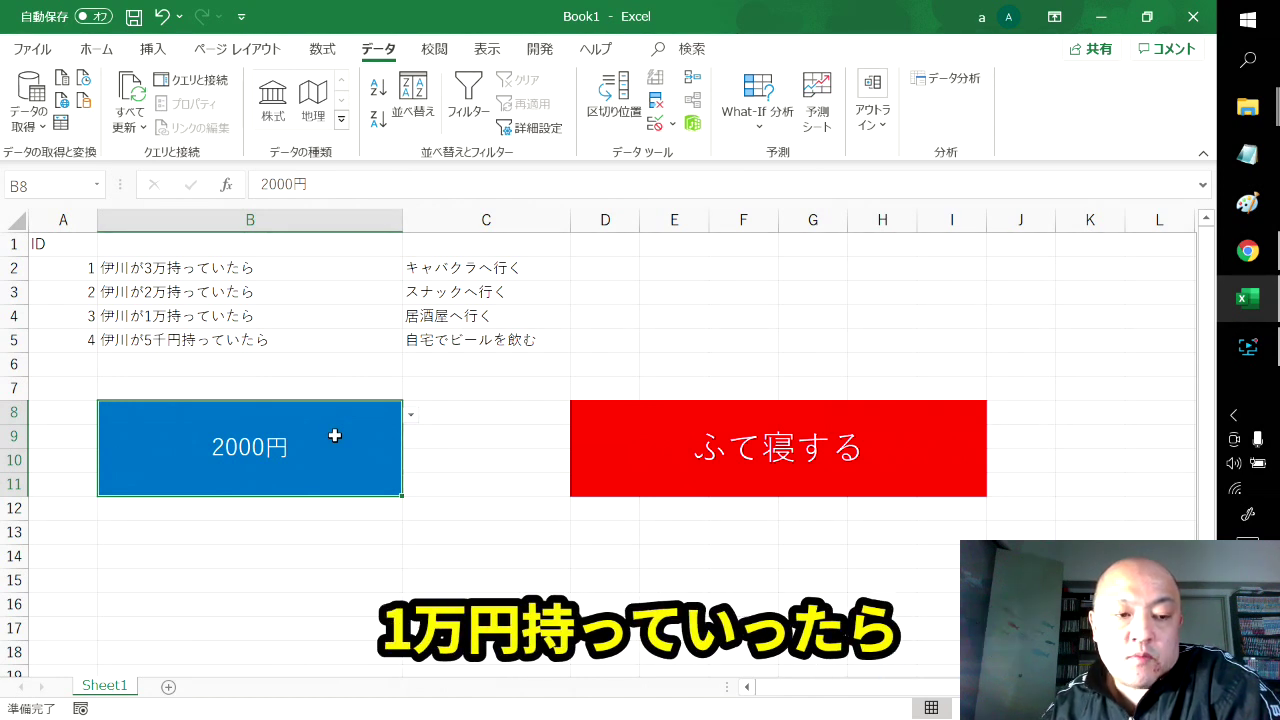
pyautogui.click(197, 270)
pyautogui.click(412, 268)
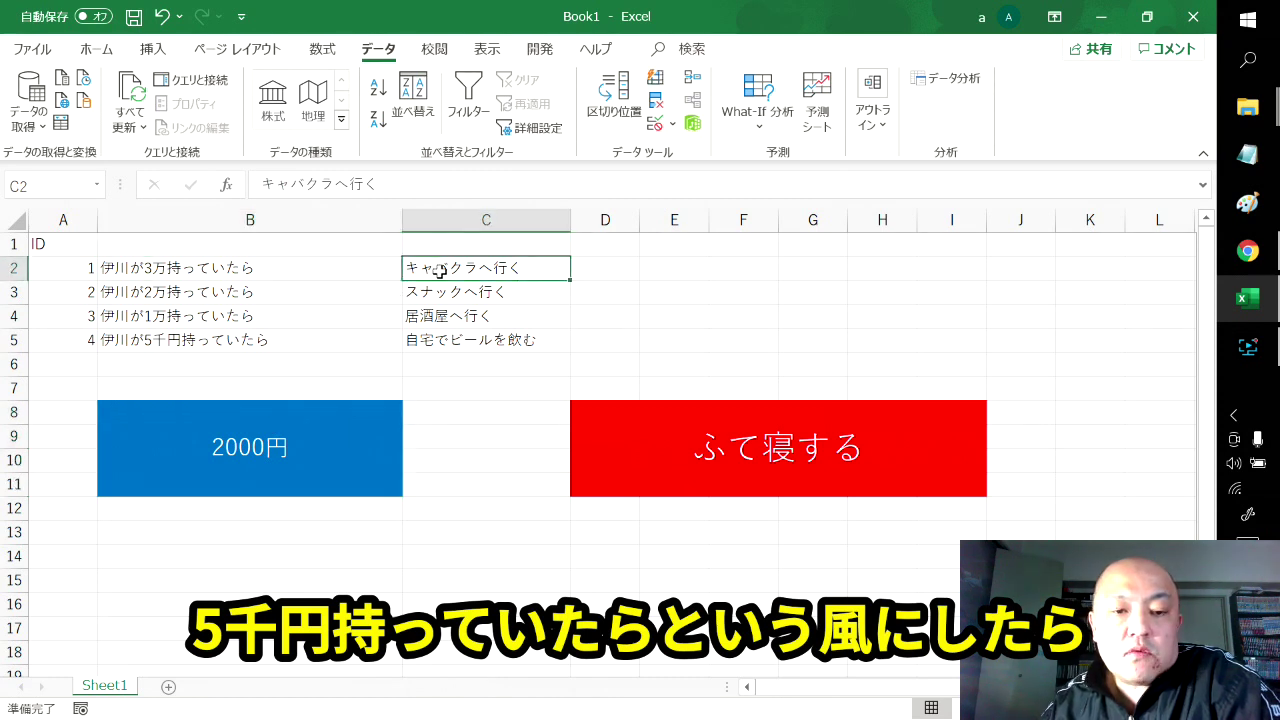
pyautogui.click(320, 271)
pyautogui.moveTo(420, 268); pyautogui.dragTo(425, 292)
pyautogui.moveTo(309, 277); pyautogui.dragTo(312, 292)
pyautogui.click(492, 390)
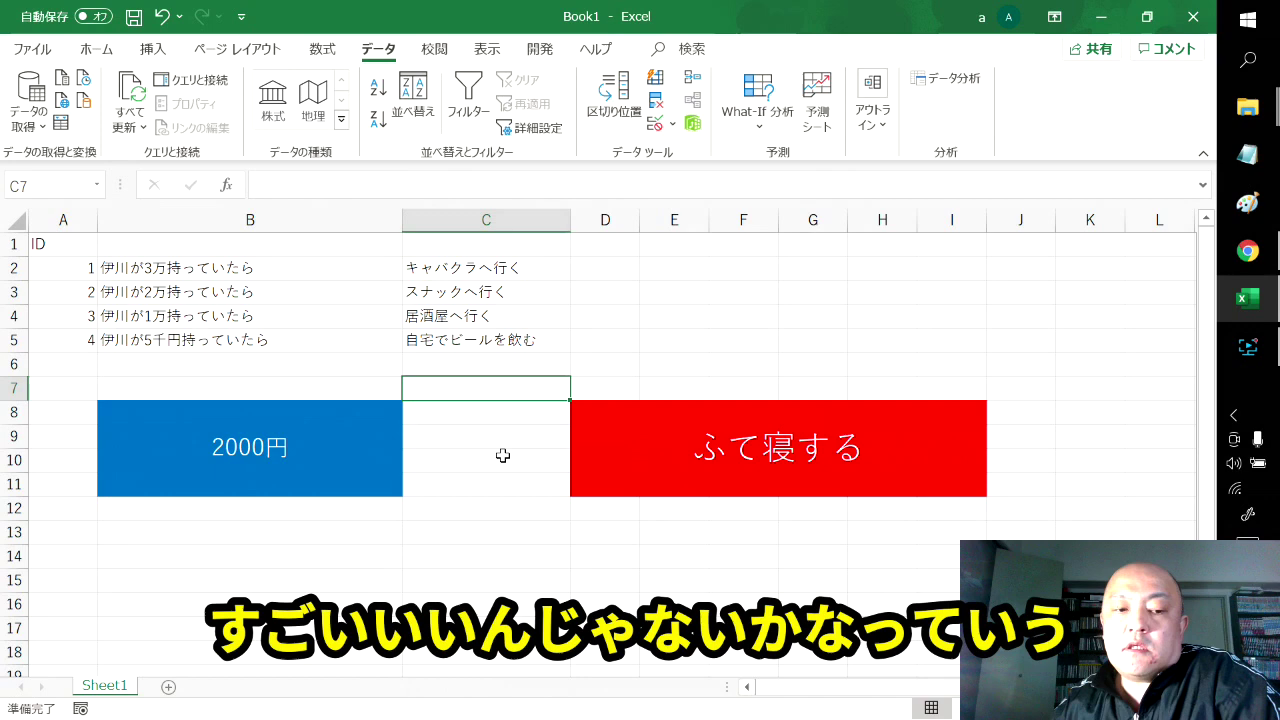
pyautogui.click(372, 479)
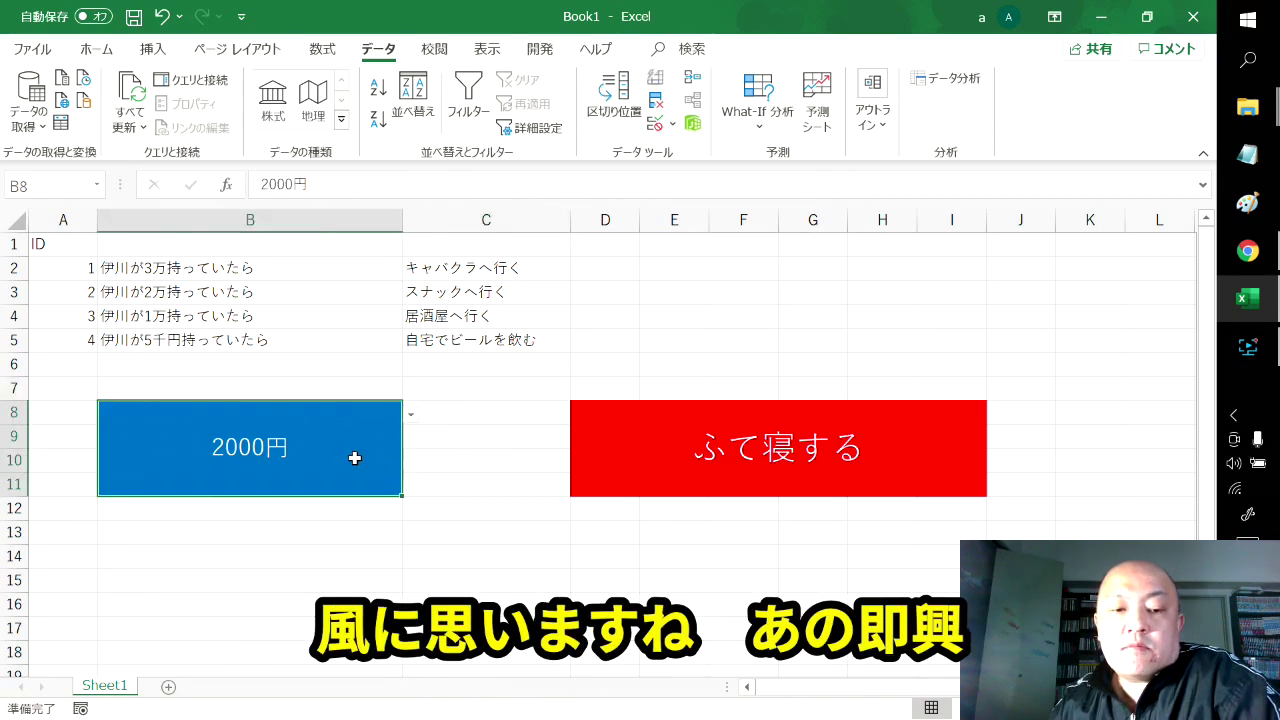
# - Highlight the conditions B2:B5 and their paired actions in C2 and C3 to explain the mapping
pyautogui.click(471, 438)
pyautogui.click(338, 438)
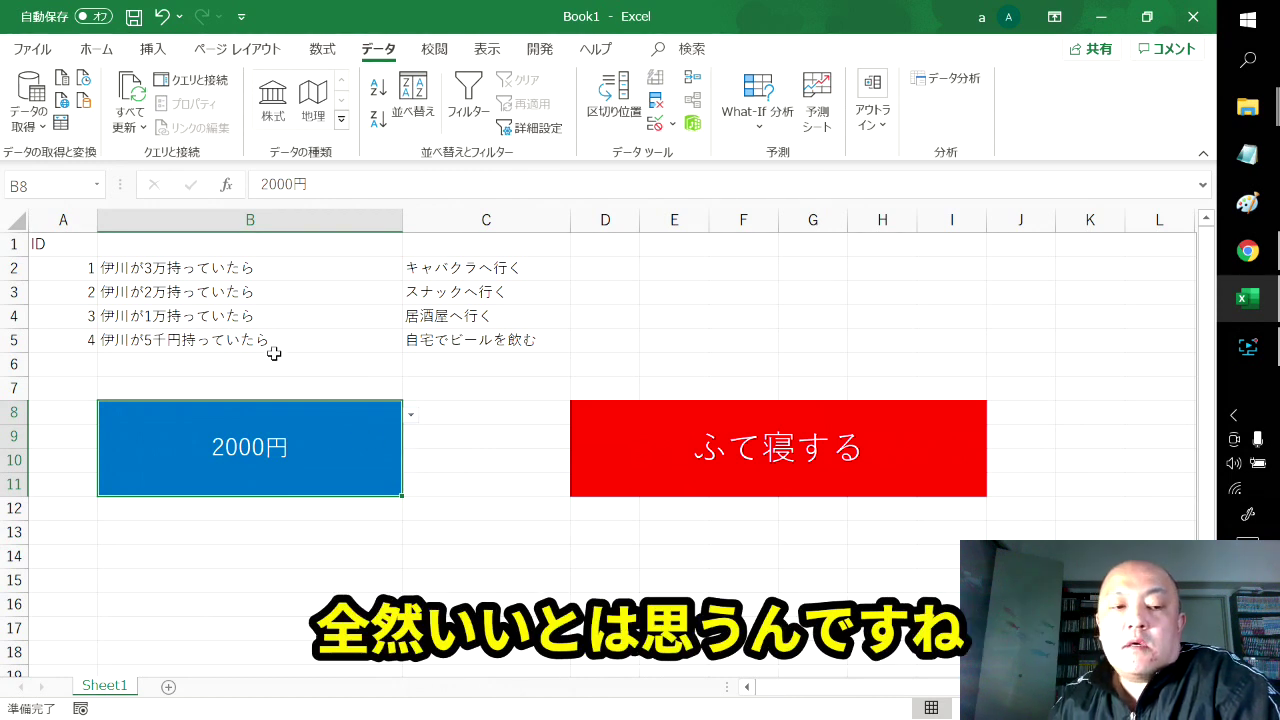
pyautogui.moveTo(244, 270); pyautogui.dragTo(263, 336)
pyautogui.click(460, 279)
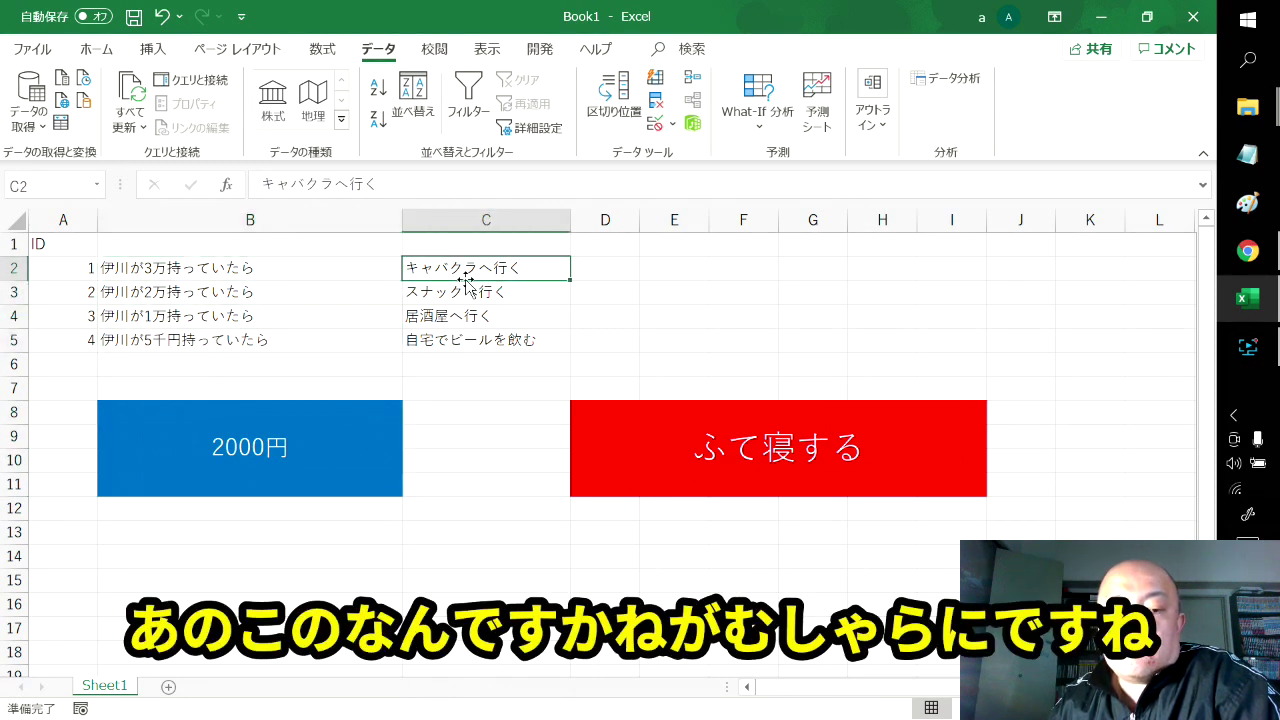
pyautogui.click(336, 467)
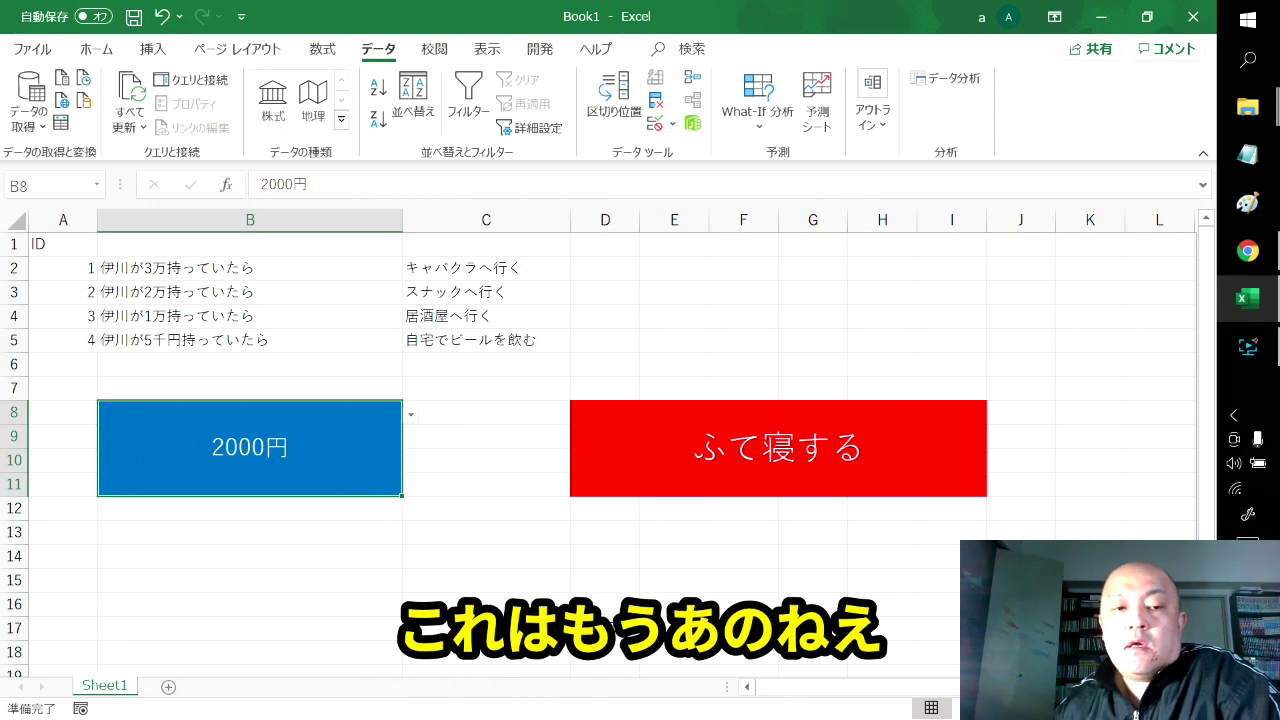
pyautogui.click(329, 276)
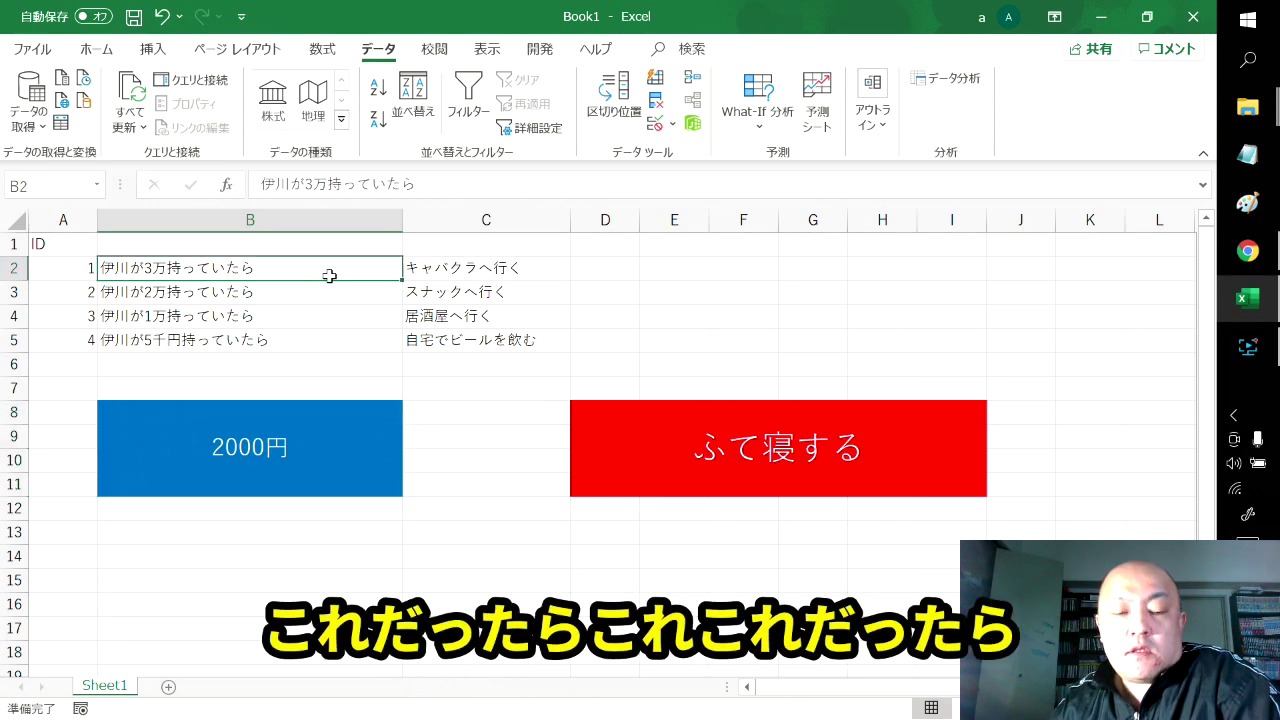
pyautogui.click(437, 266)
pyautogui.click(319, 292)
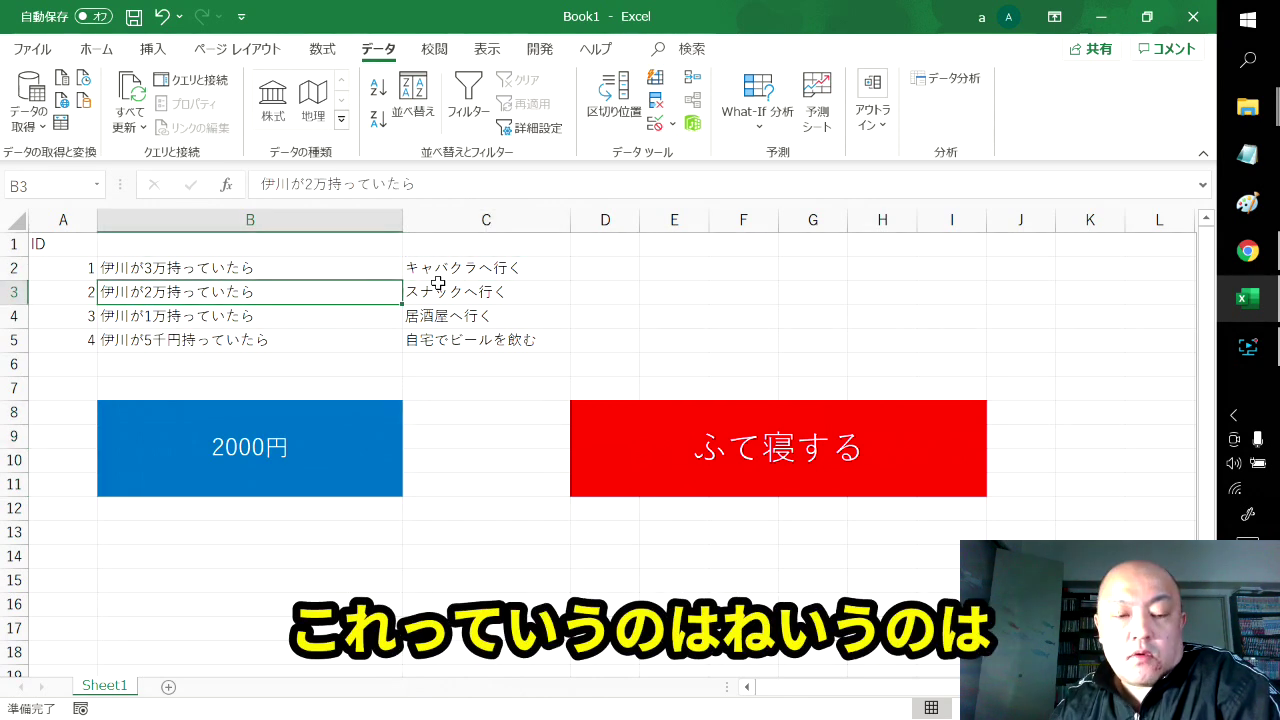
pyautogui.click(435, 293)
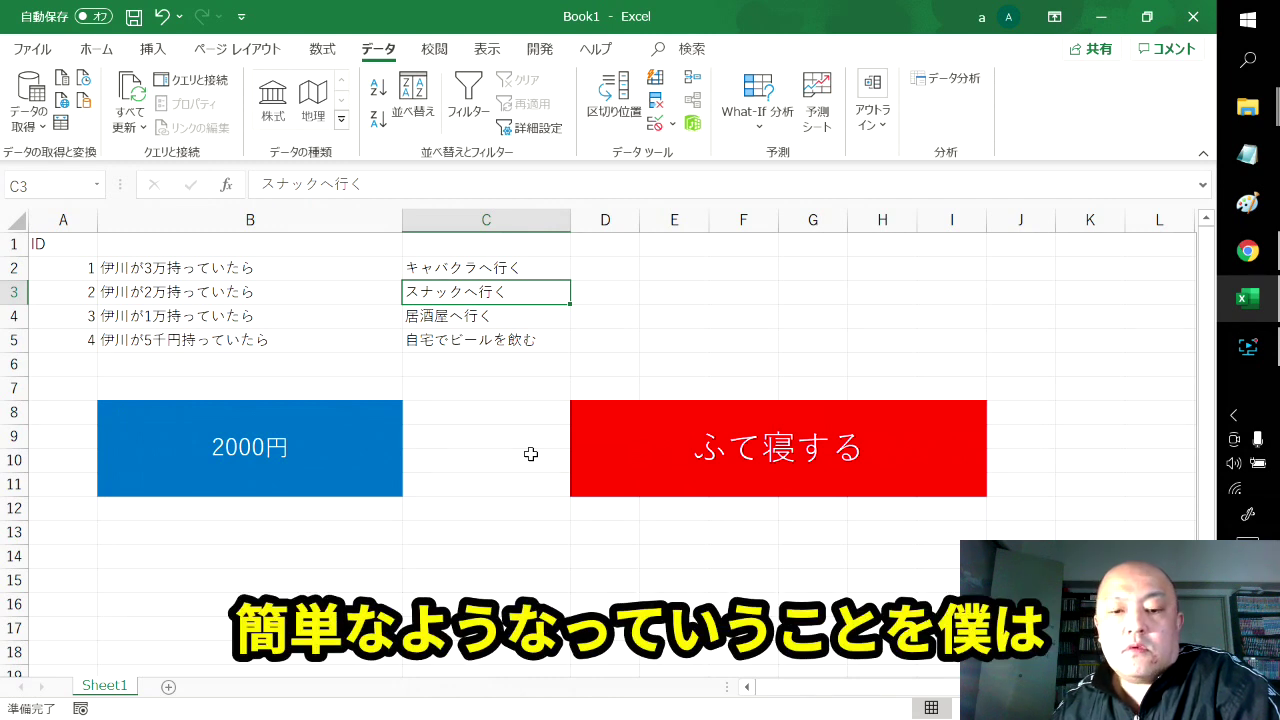
# - Delete the 2000円 value from B8 and the SWITCH formula from D8
pyautogui.click(337, 443)
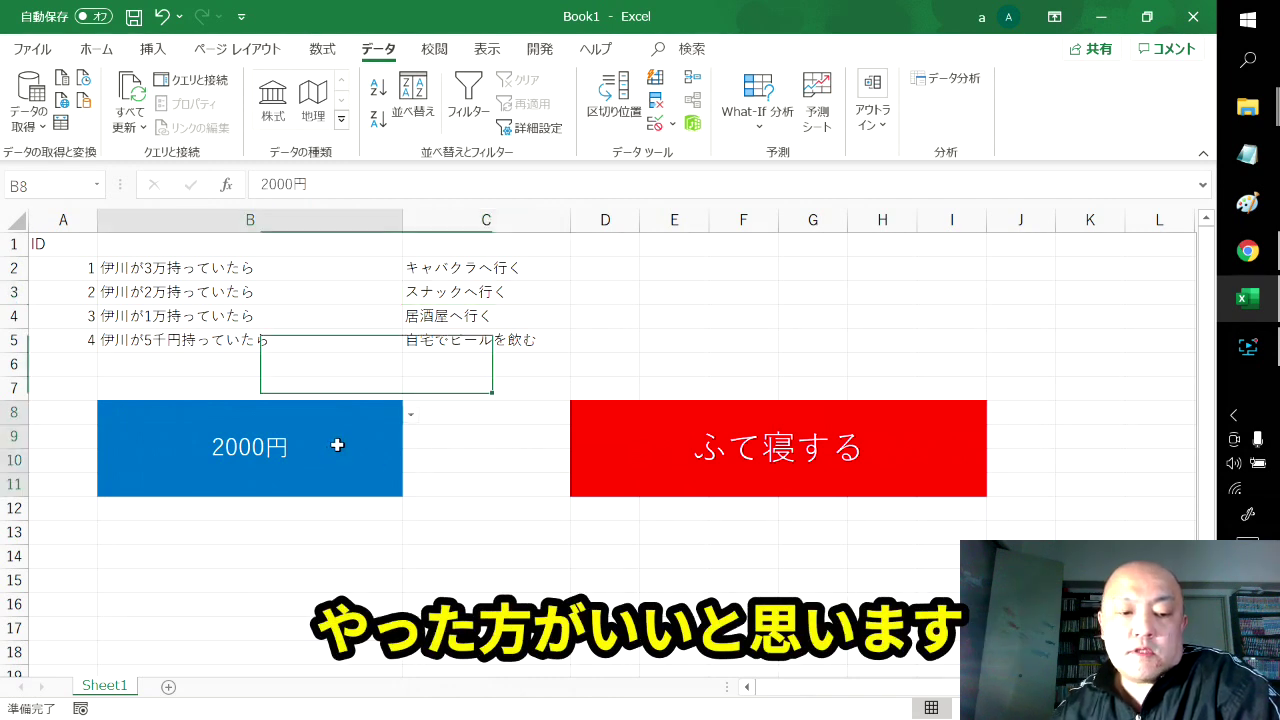
pyautogui.doubleClick(354, 429)
pyautogui.press('Return')
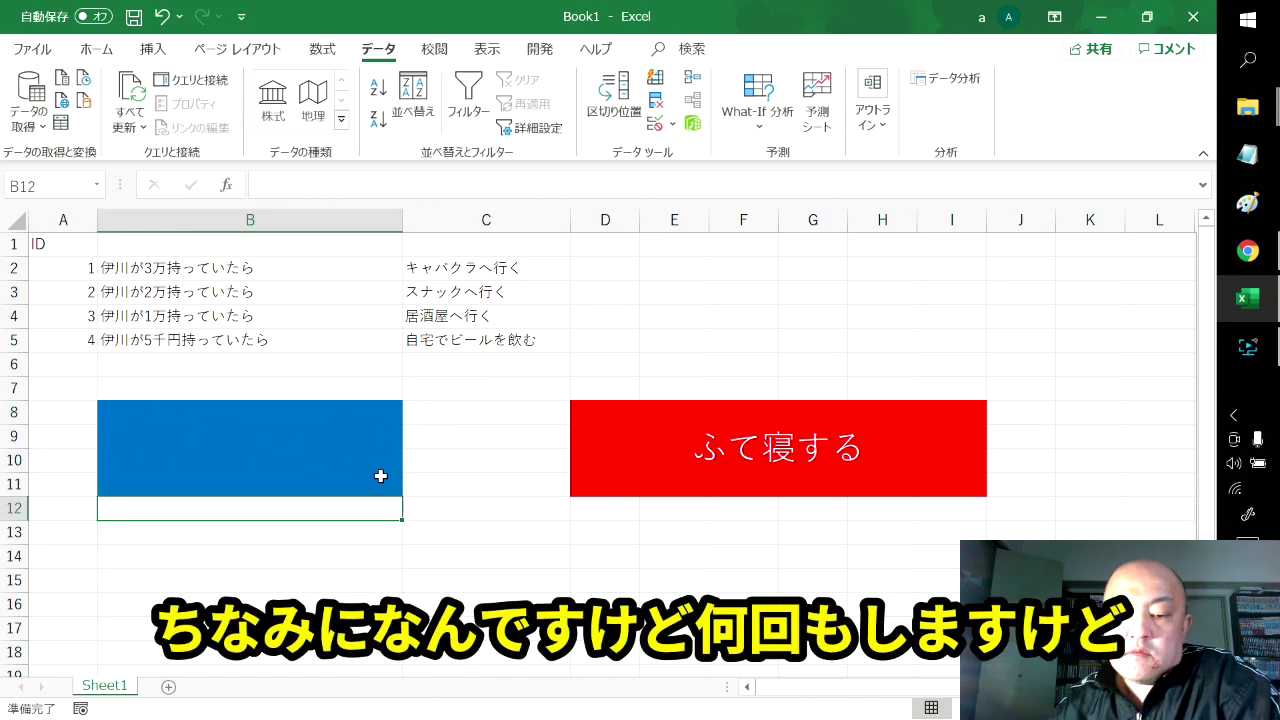
pyautogui.click(700, 426)
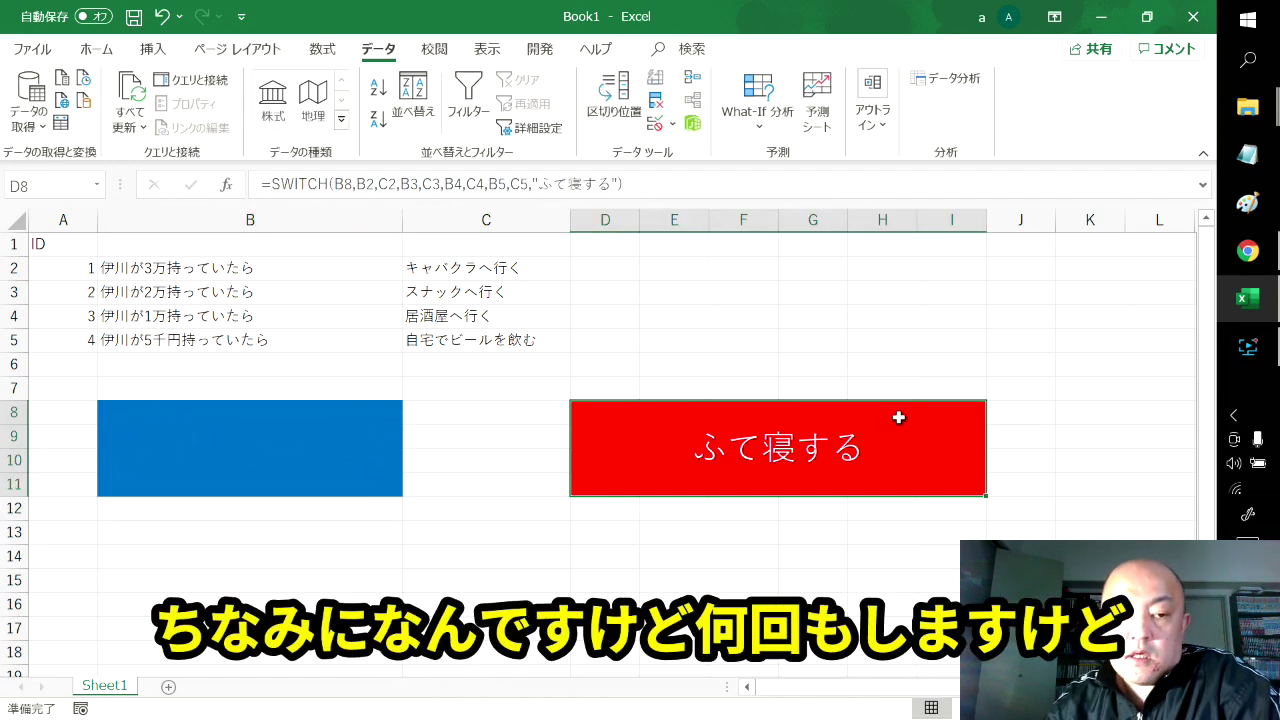
pyautogui.doubleClick(898, 417)
pyautogui.press('Return')
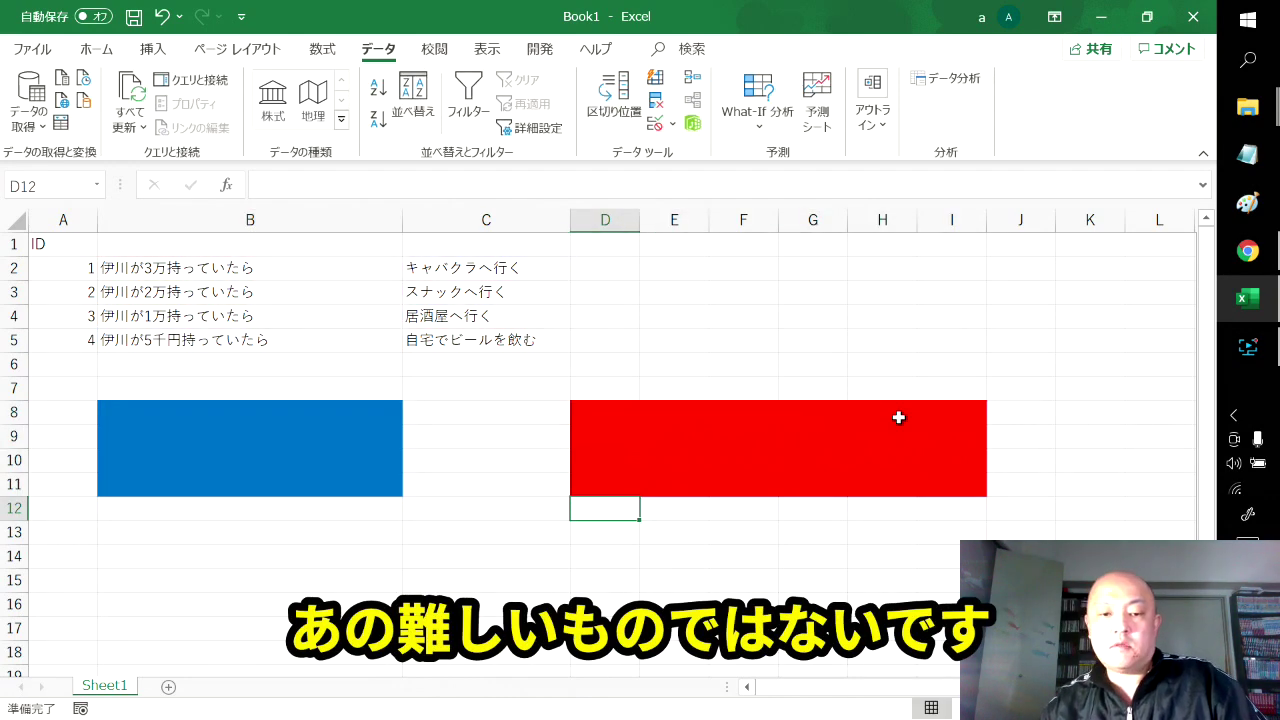
pyautogui.click(722, 477)
# - Start a SWITCH formula in D8 using B8 as the tested value
pyautogui.write('=')
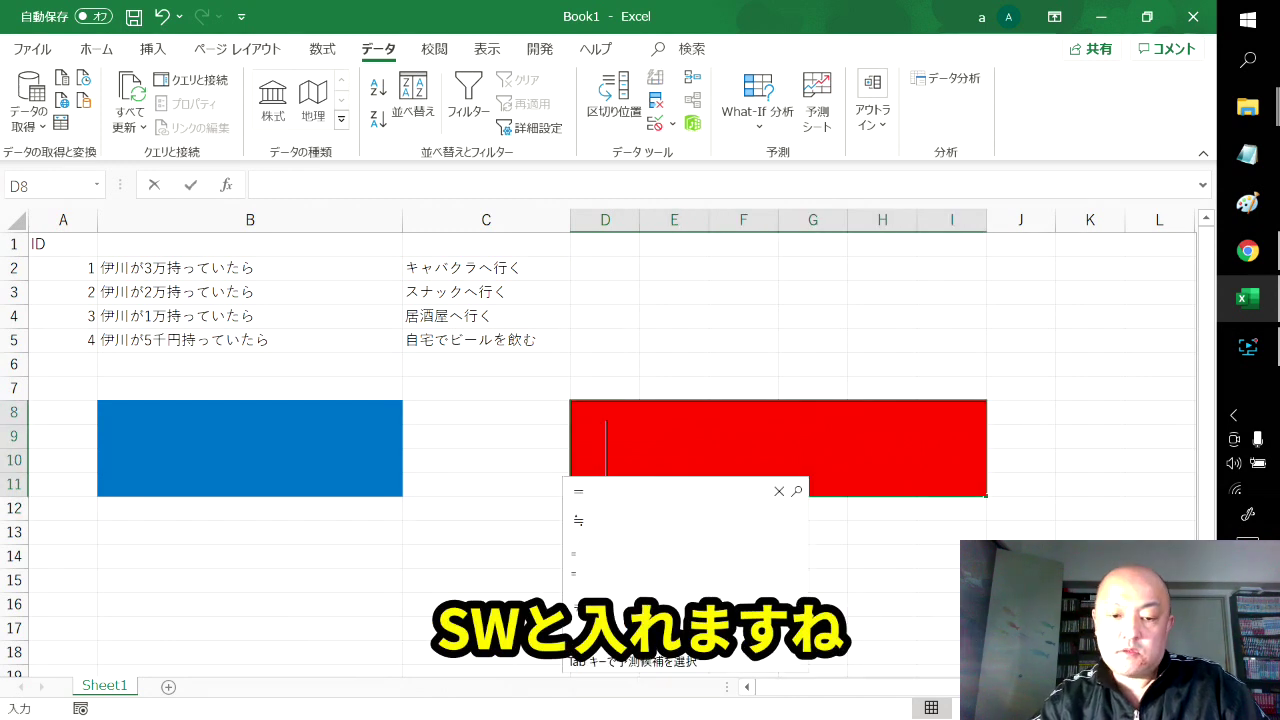
pyautogui.press('Escape')
pyautogui.write('=')
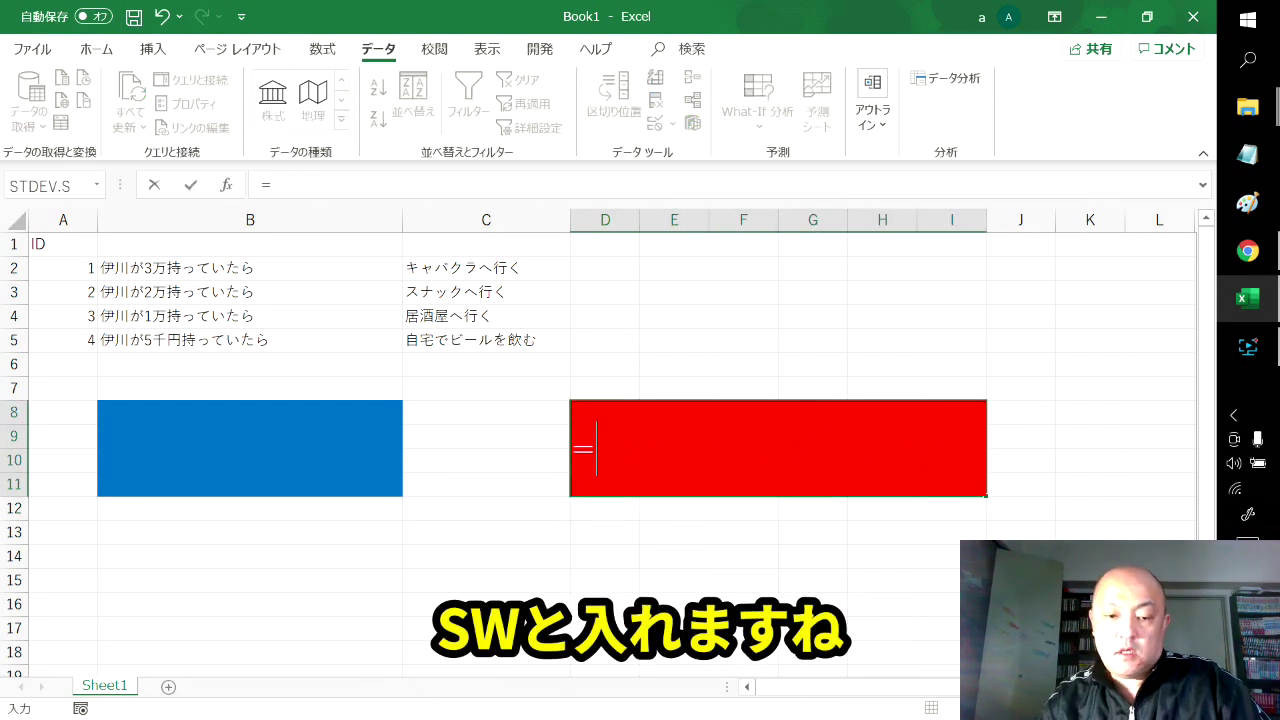
pyautogui.write('SW')
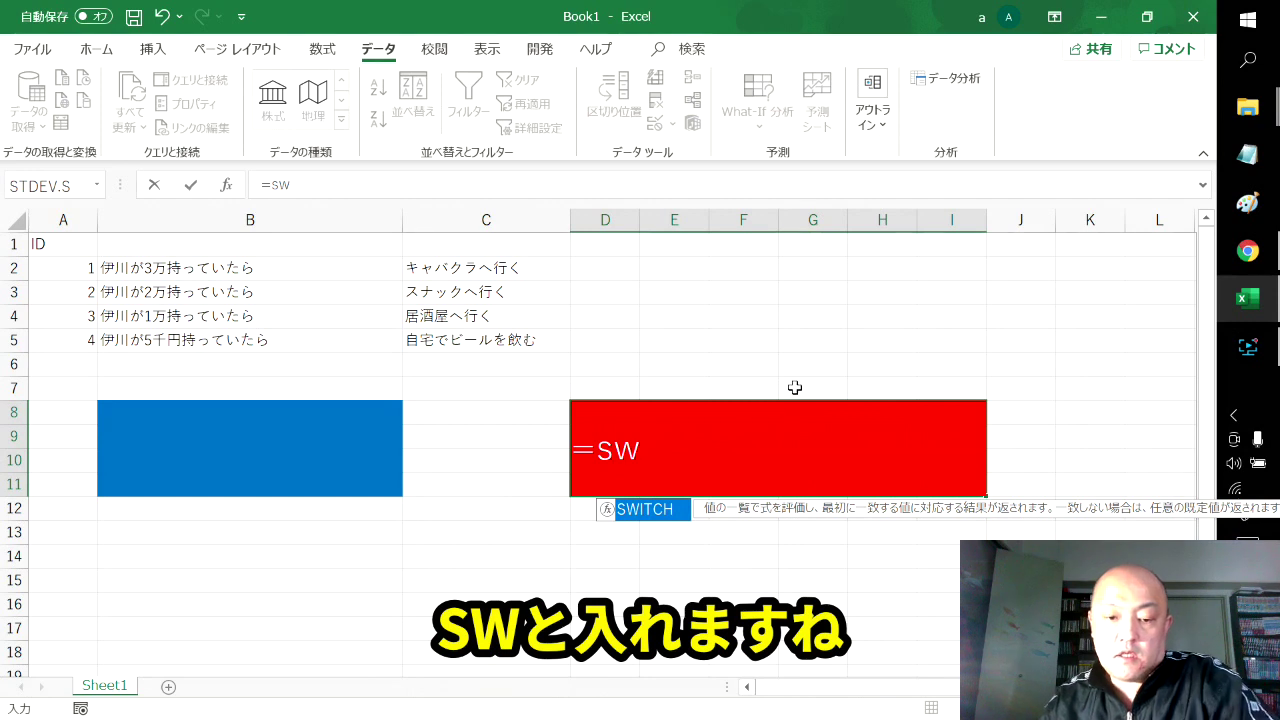
pyautogui.press('Tab')
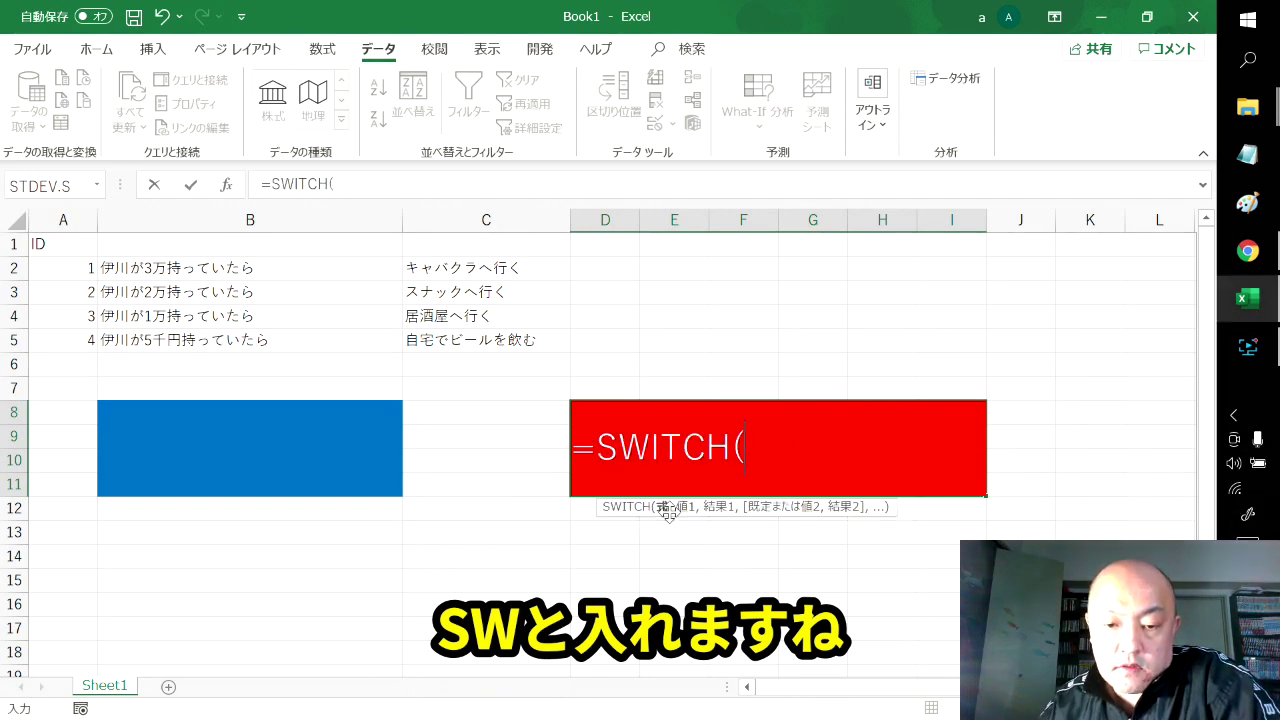
pyautogui.click(273, 419)
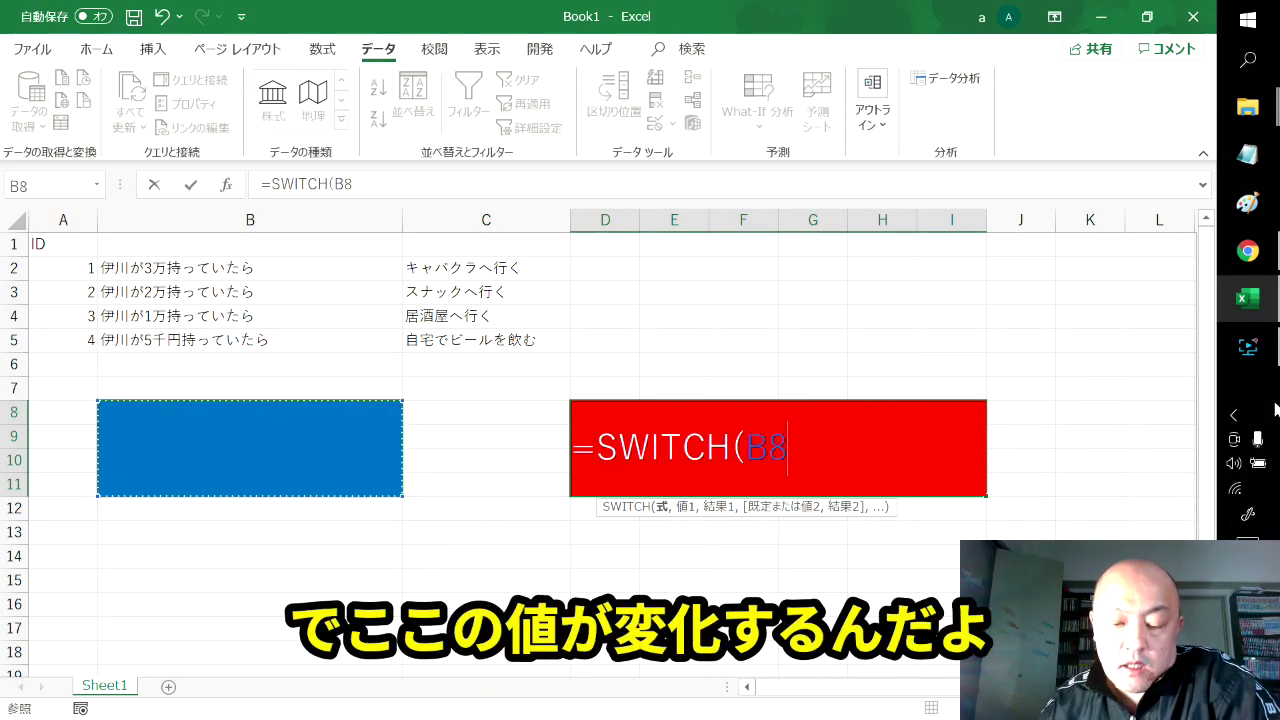
pyautogui.write(',')
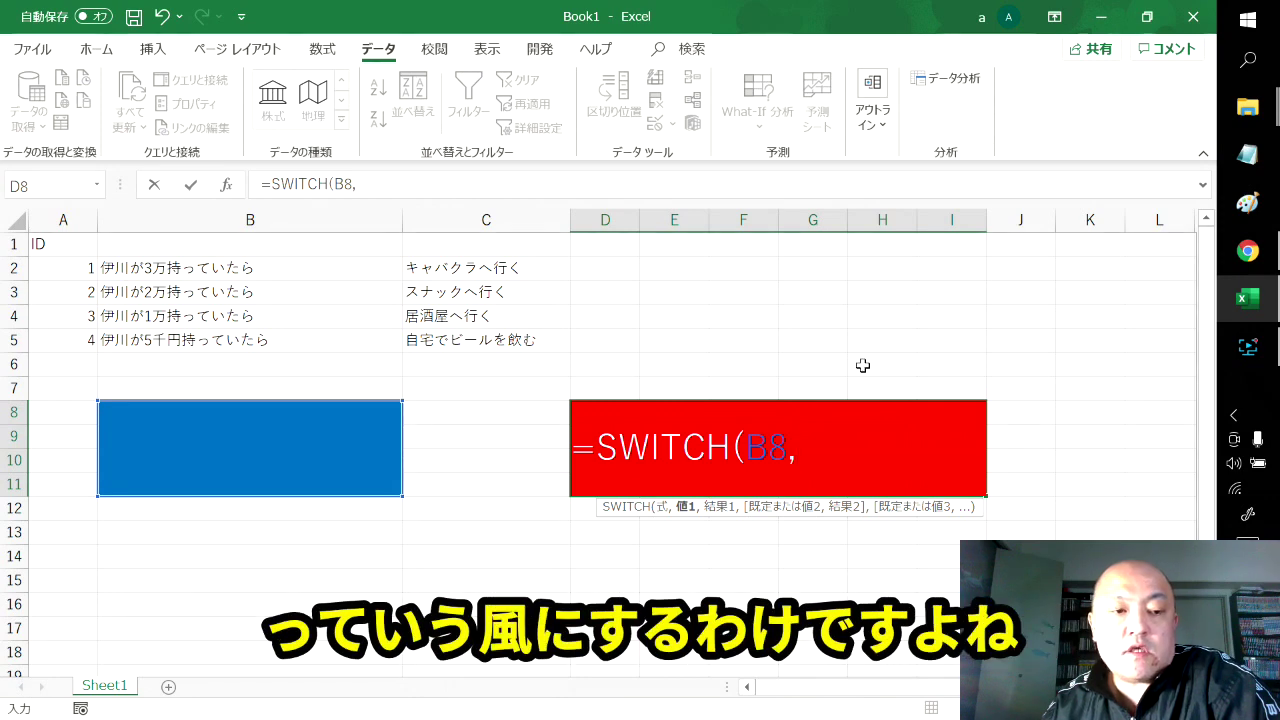
# - Add the match pairs B2/C2, B3/C3, B4/C4 and B5/C5 to the SWITCH formula
pyautogui.click(265, 268)
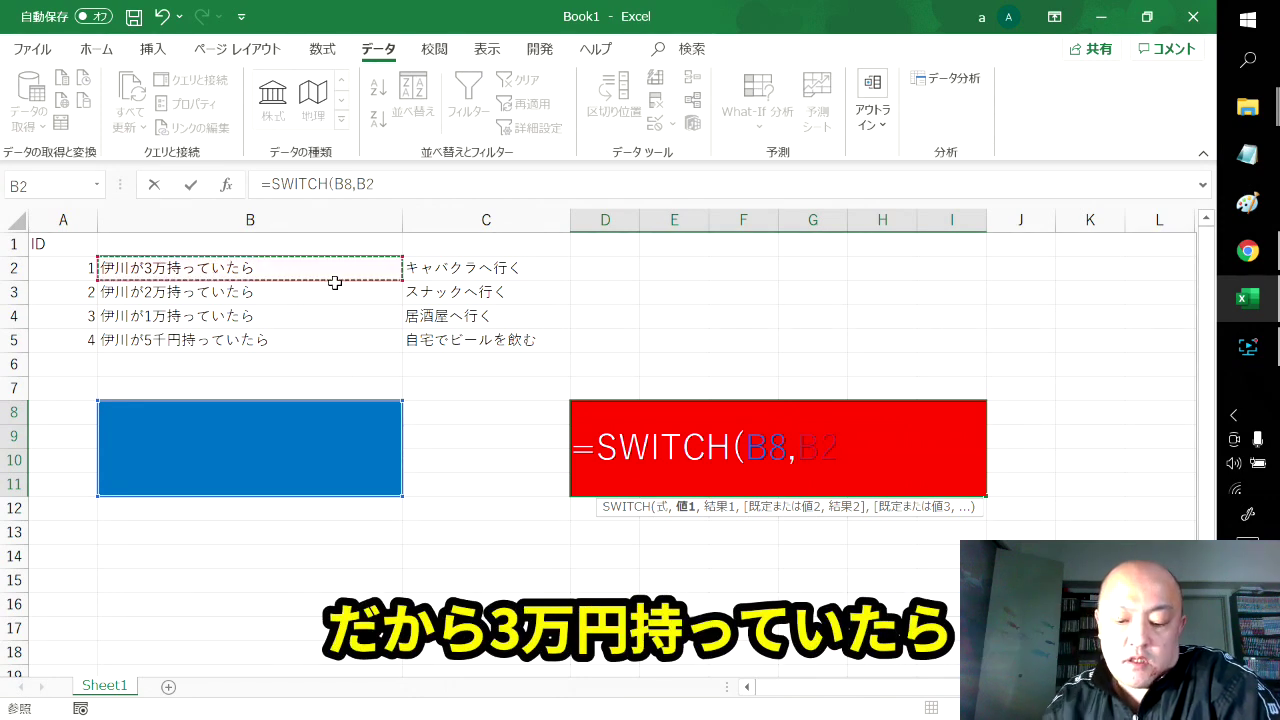
pyautogui.write(',')
pyautogui.click(455, 265)
pyautogui.write(',')
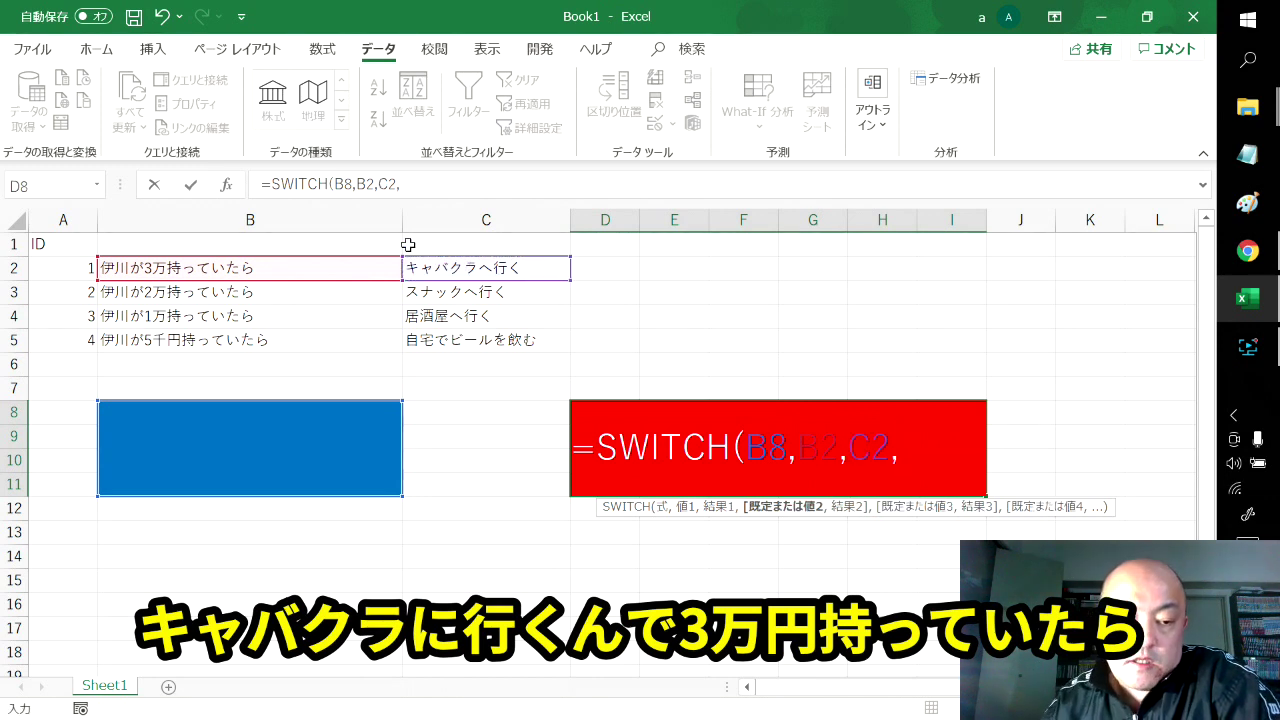
pyautogui.click(279, 292)
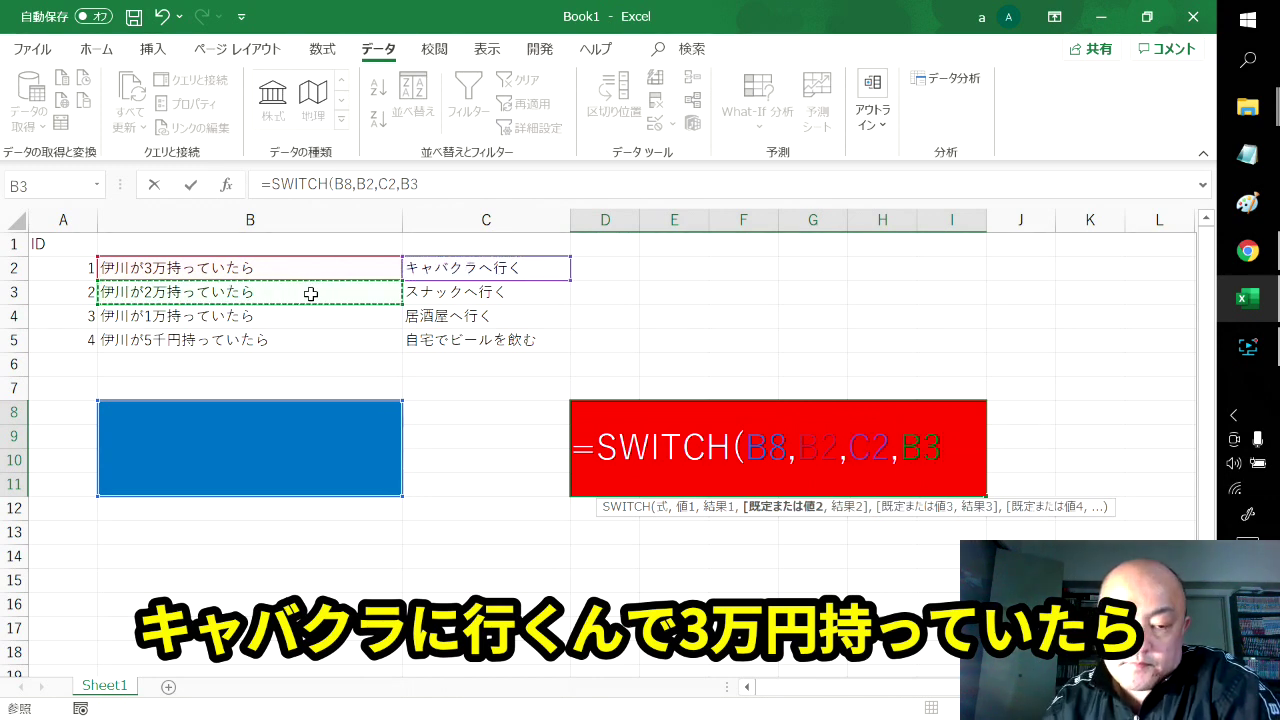
pyautogui.write(',')
pyautogui.click(470, 288)
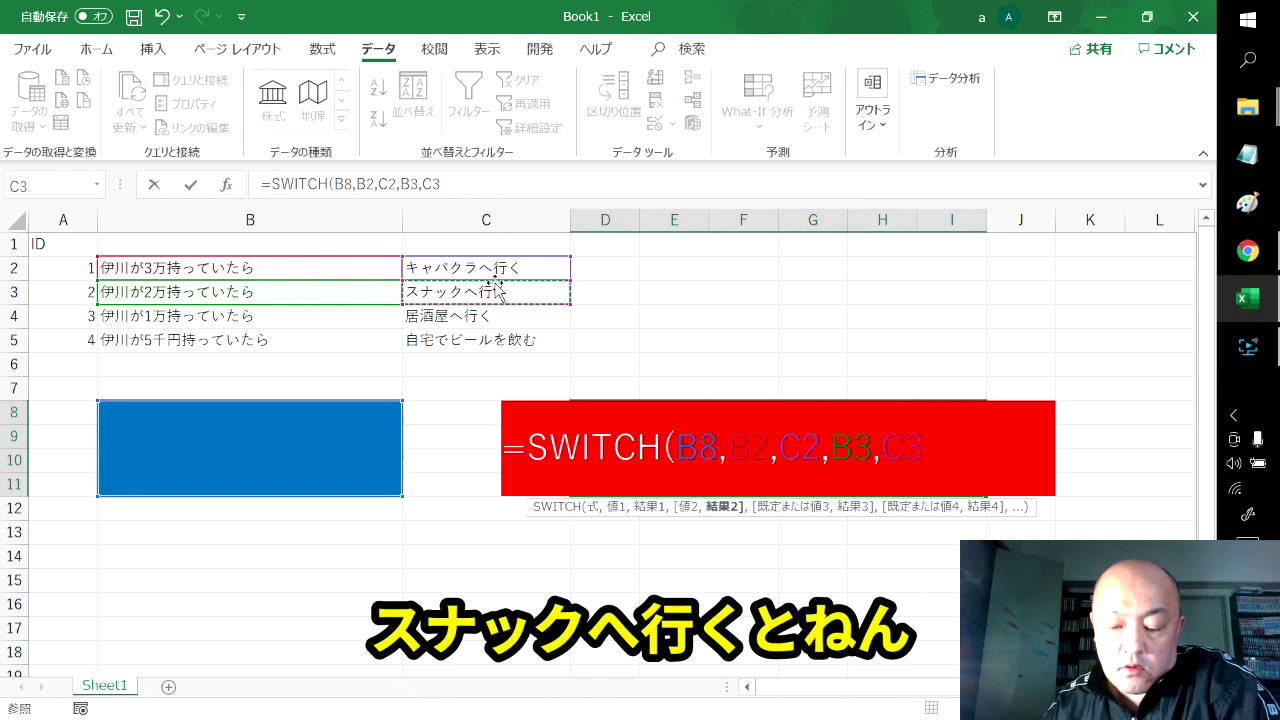
pyautogui.write(',')
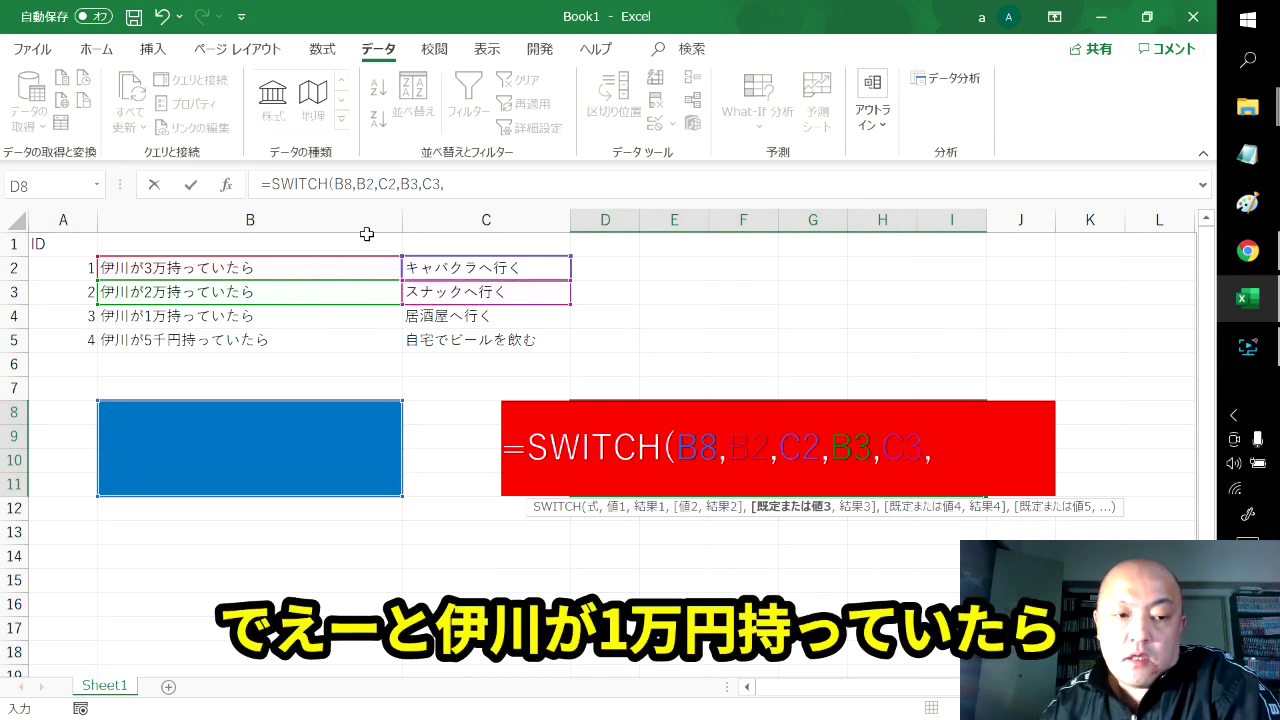
pyautogui.click(246, 314)
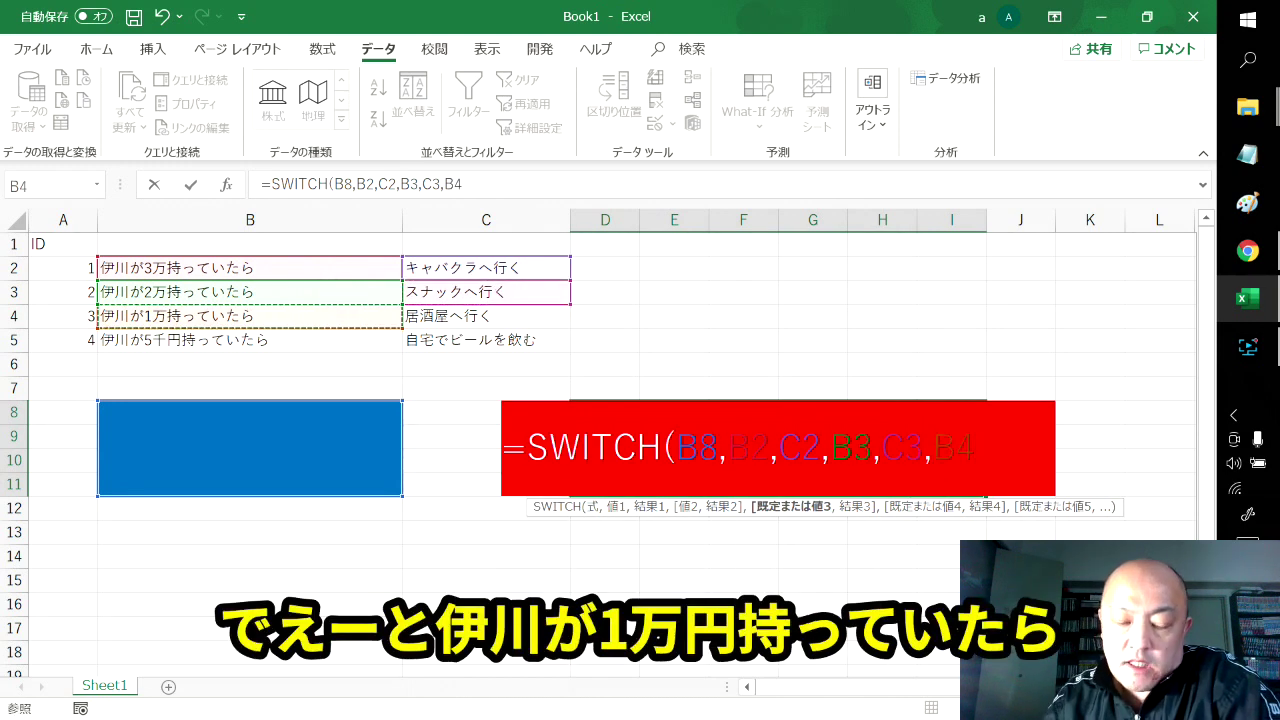
pyautogui.write(',')
pyautogui.click(527, 320)
pyautogui.write(',')
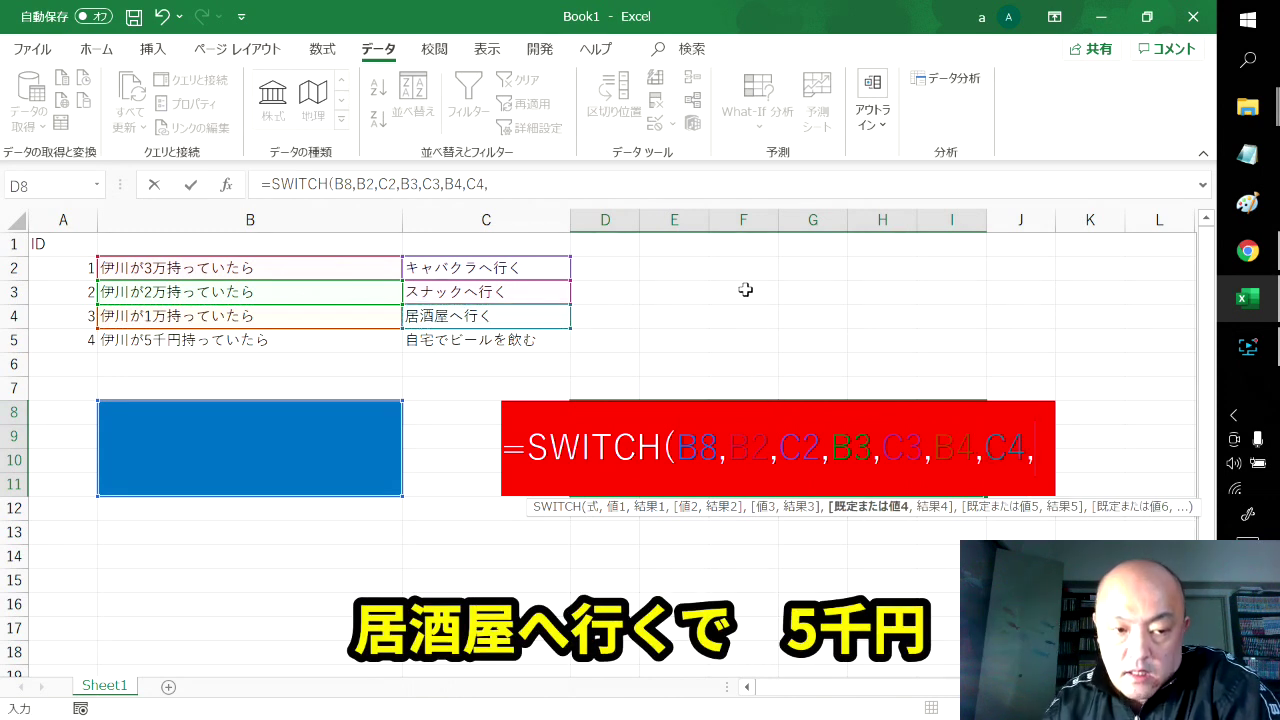
pyautogui.click(315, 339)
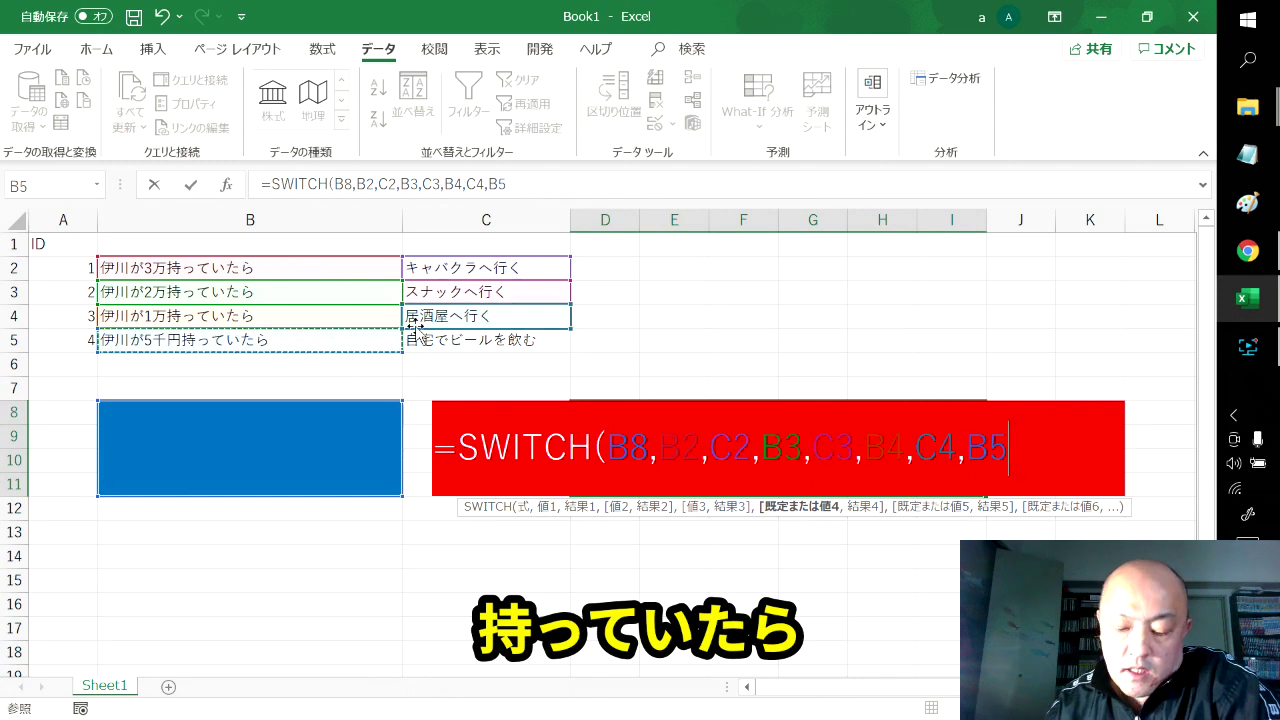
pyautogui.write(',')
pyautogui.click(519, 342)
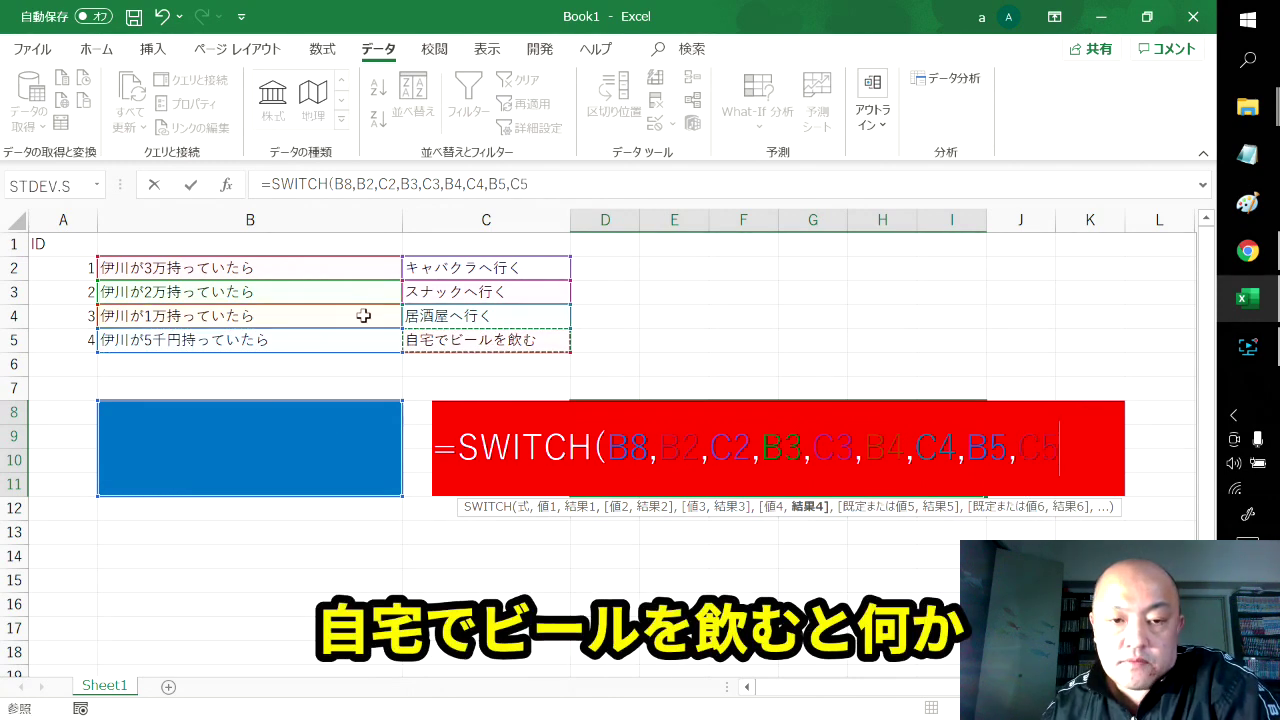
# - Add the default "ふて寝する", close the parenthesis and enter the formula
pyautogui.click(706, 180)
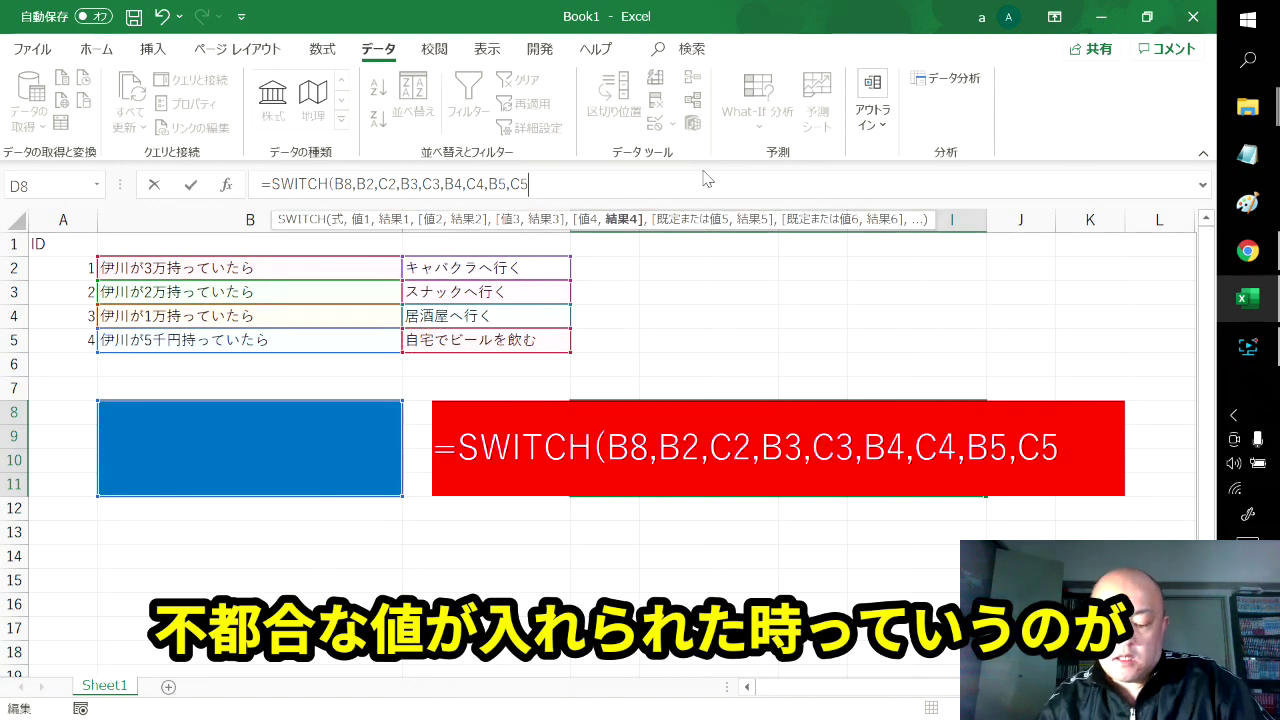
pyautogui.write(',""')
pyautogui.press('Left')
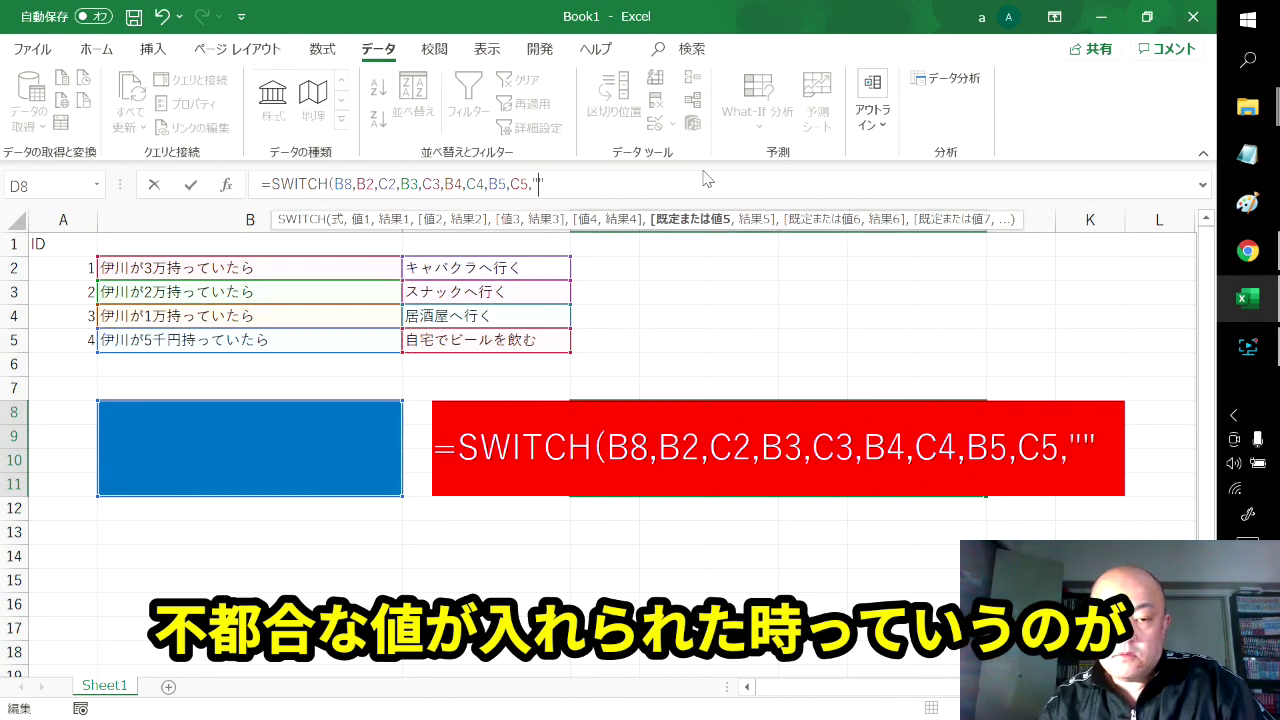
pyautogui.write('fute')
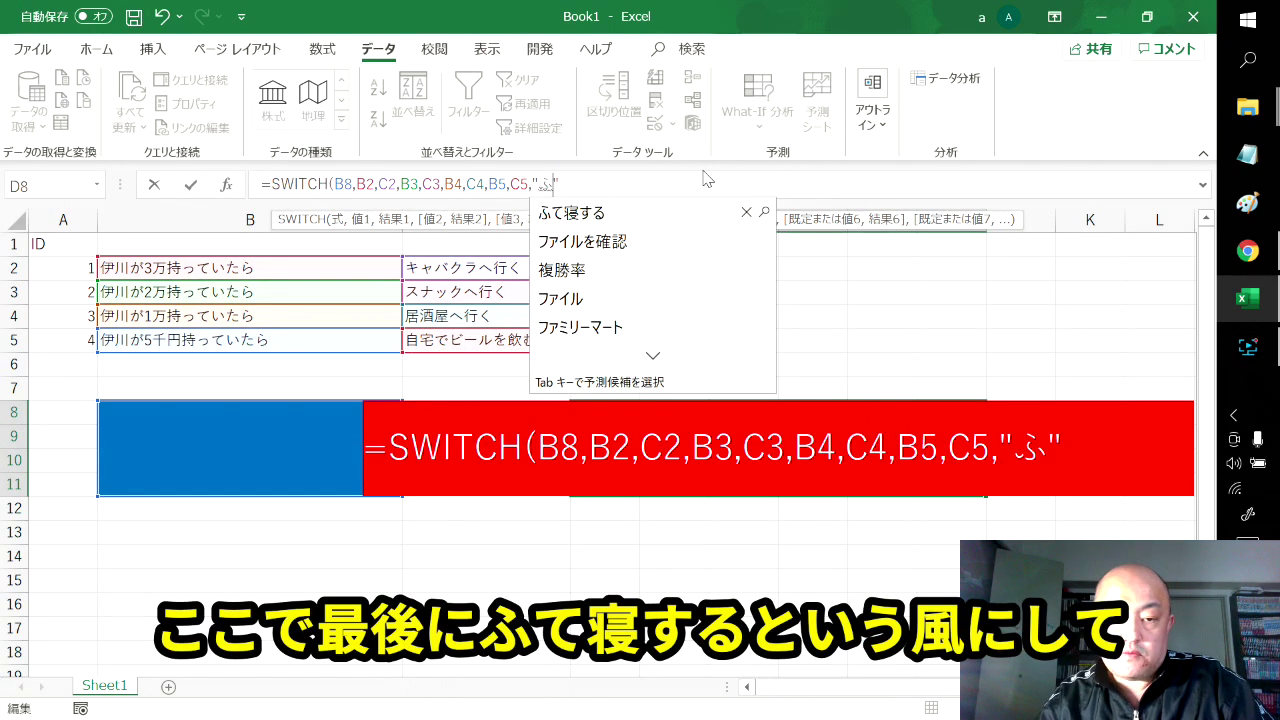
pyautogui.press('Tab')
pyautogui.press('Return')
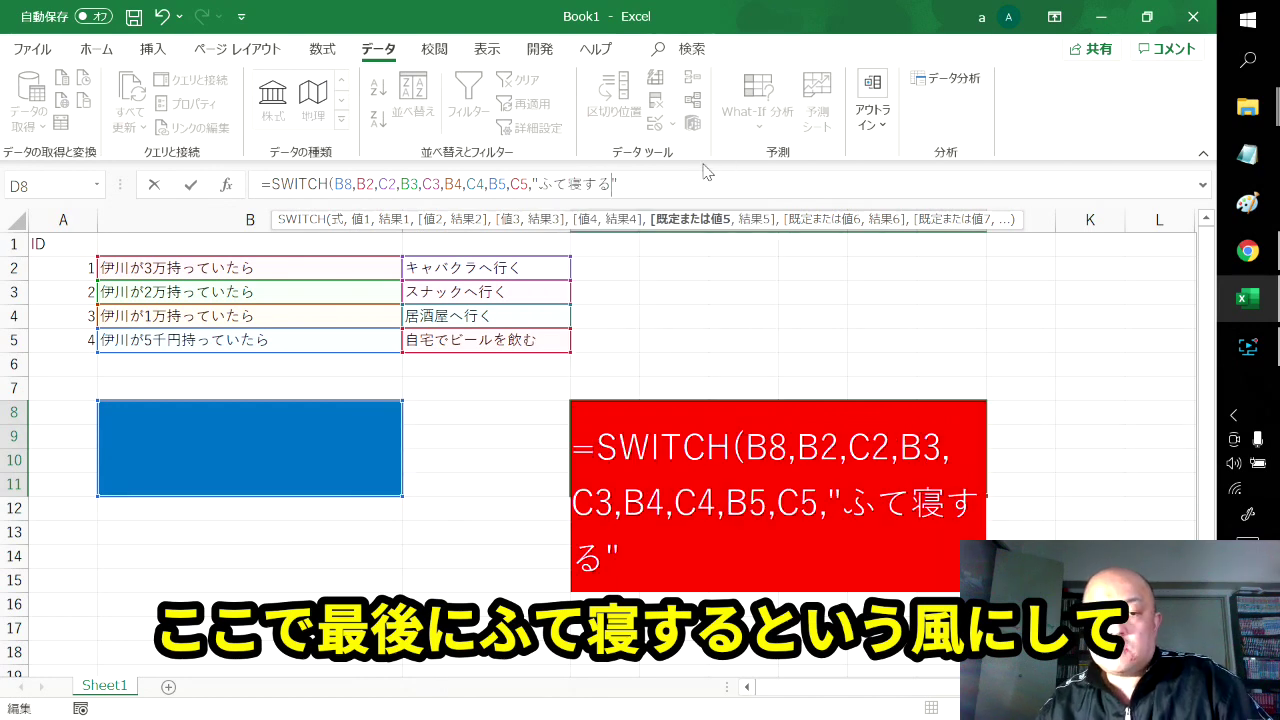
pyautogui.press('Right')
pyautogui.write(')')
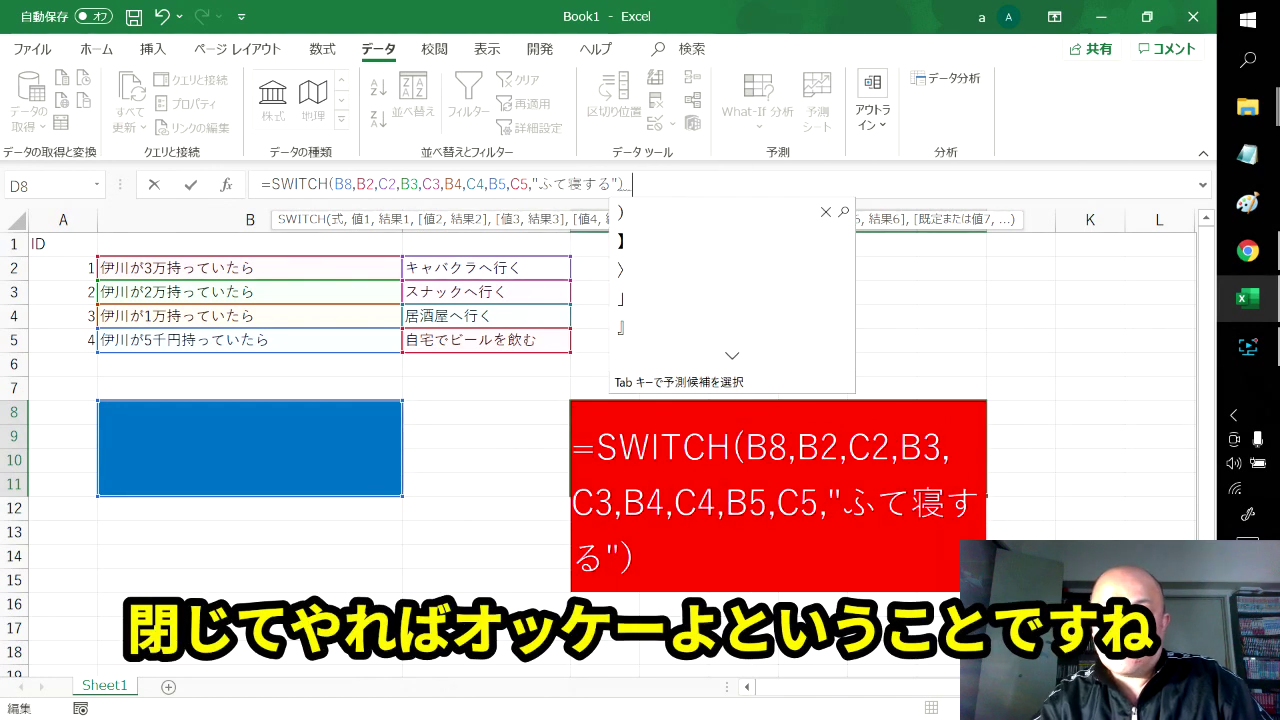
pyautogui.press('Return')
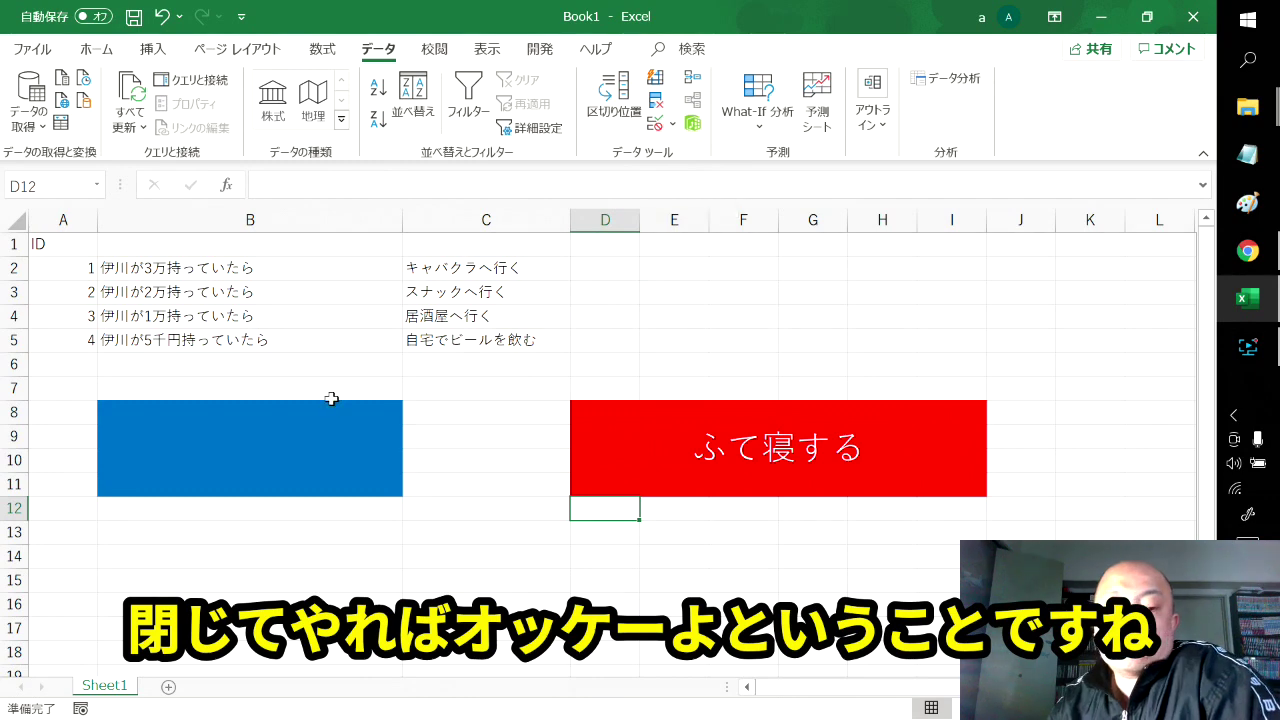
# - Pick 3万, 2万, 1万, then 5千円 from B8's dropdown, leaving D8 showing 自宅でビールを飲む
pyautogui.click(358, 438)
pyautogui.click(411, 418)
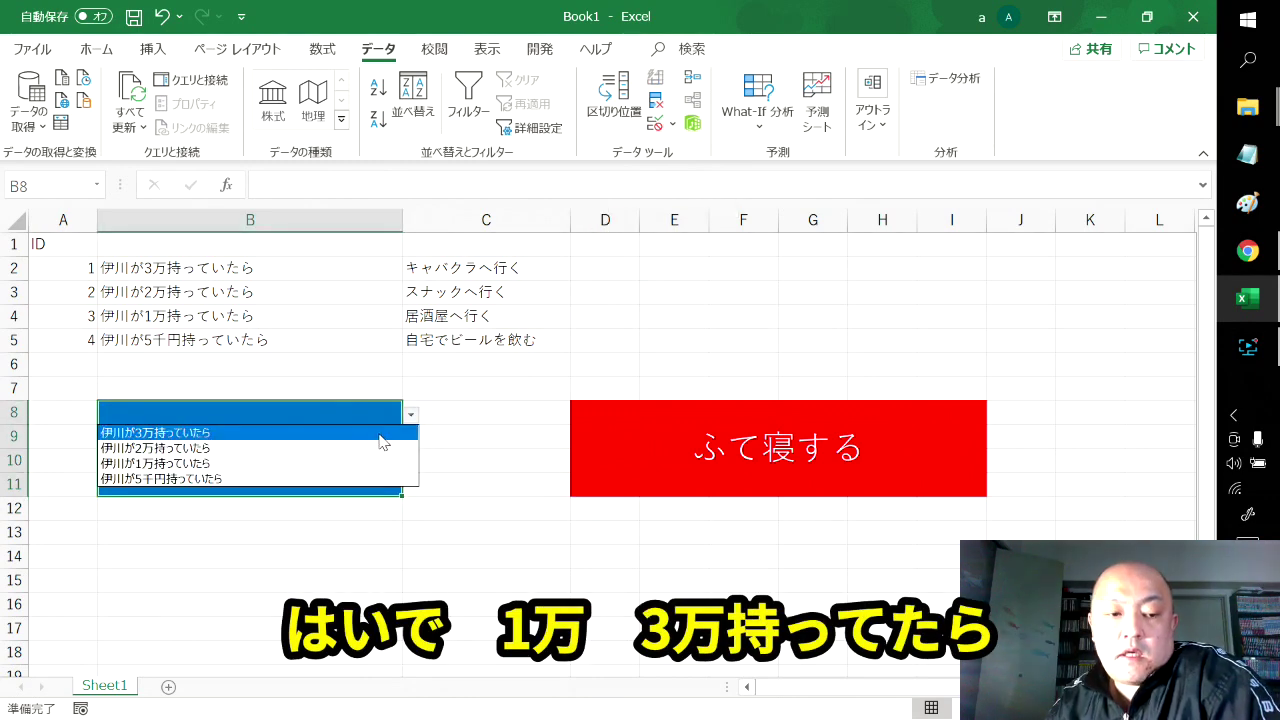
pyautogui.click(380, 432)
pyautogui.click(411, 416)
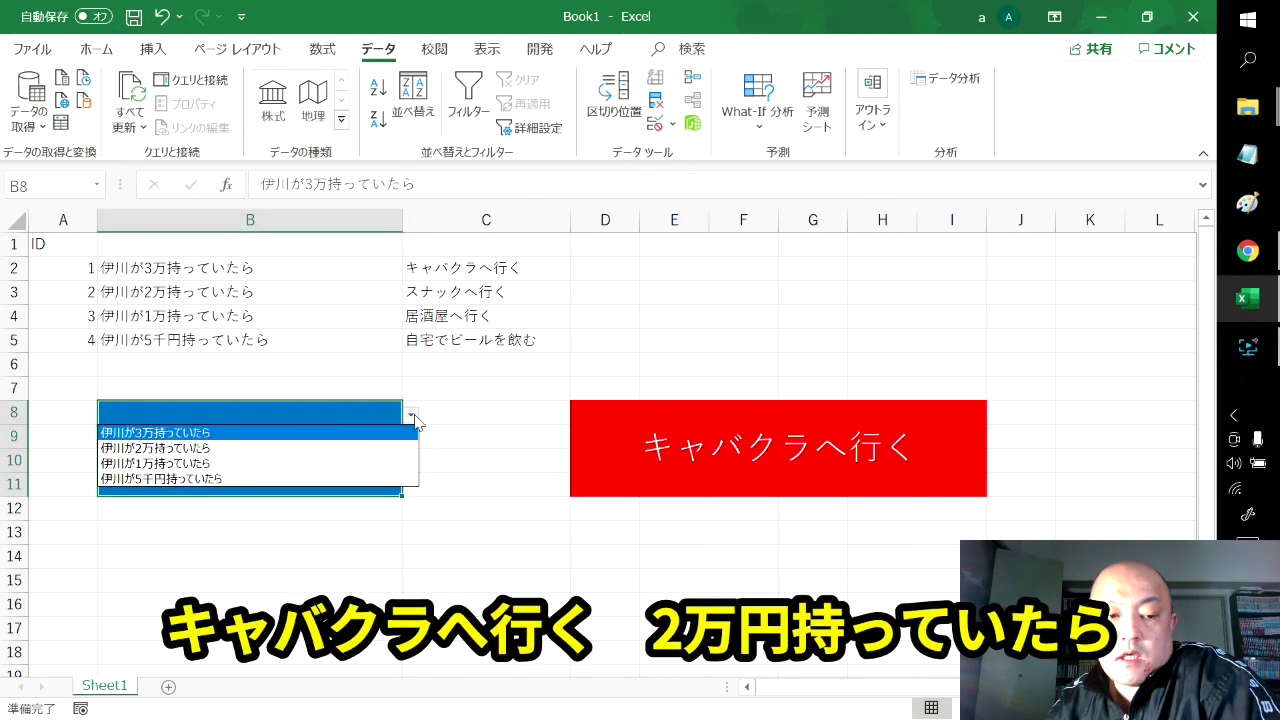
pyautogui.click(349, 450)
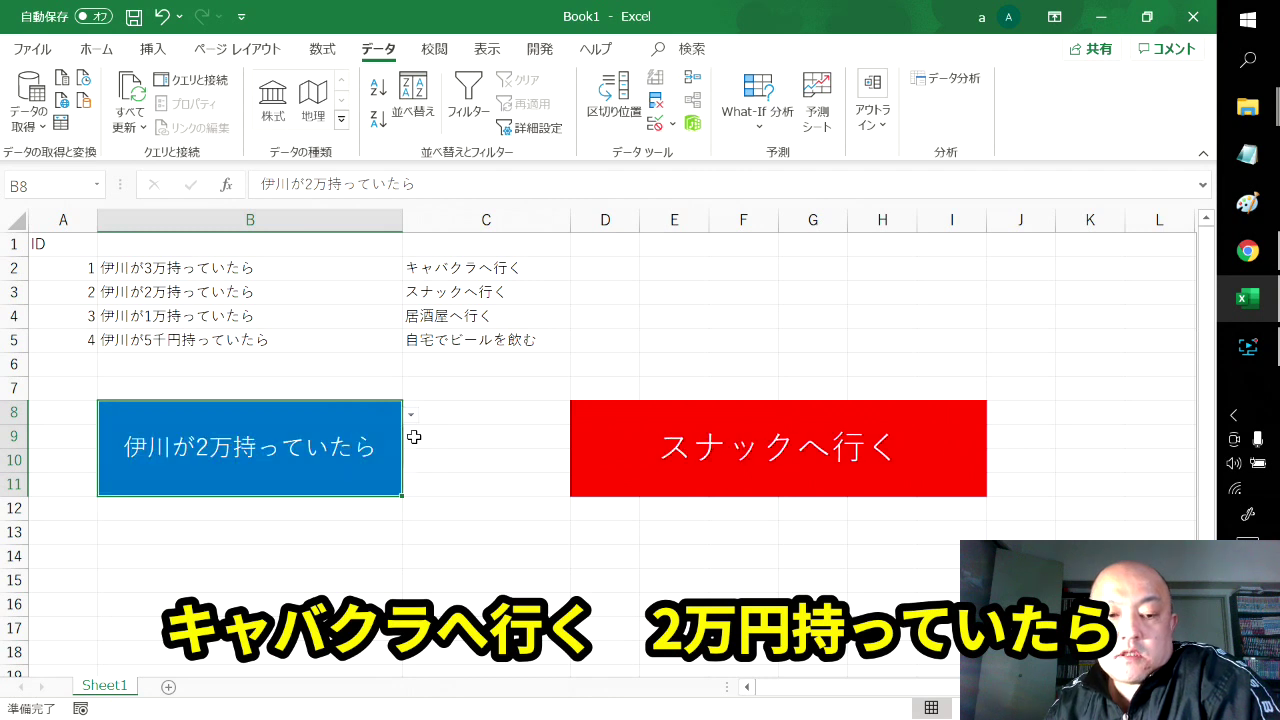
pyautogui.click(411, 416)
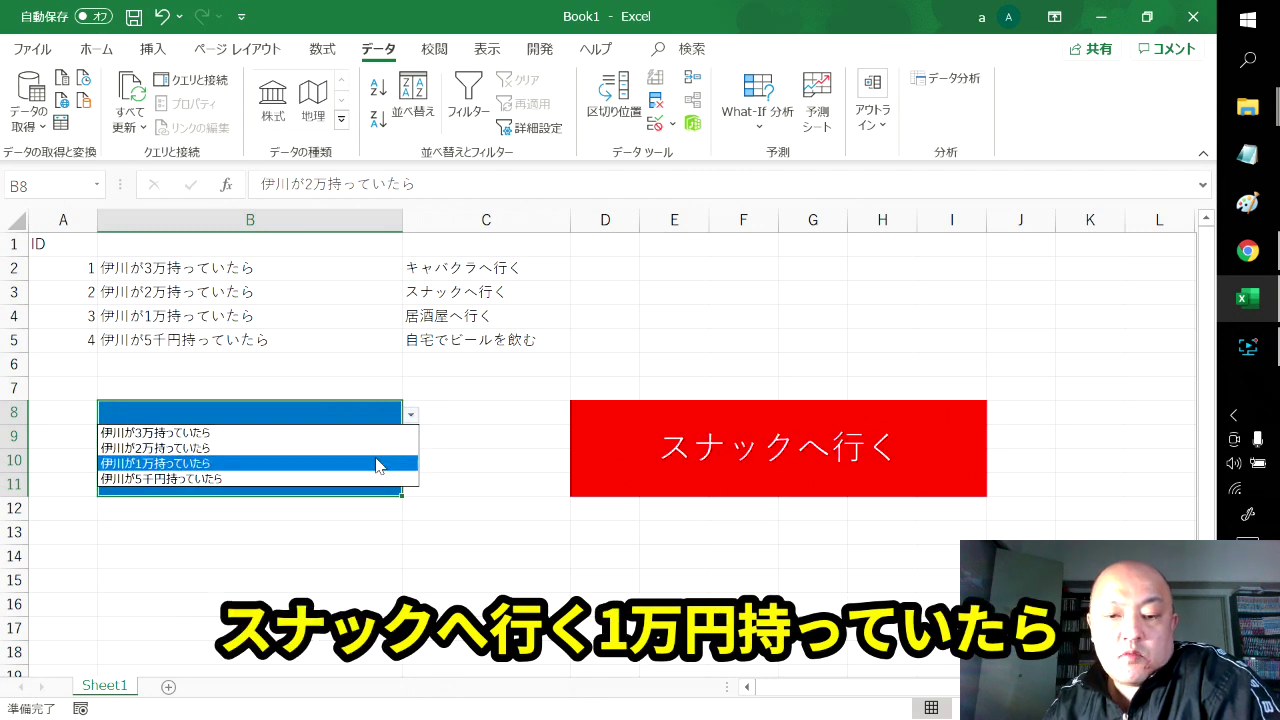
pyautogui.click(380, 463)
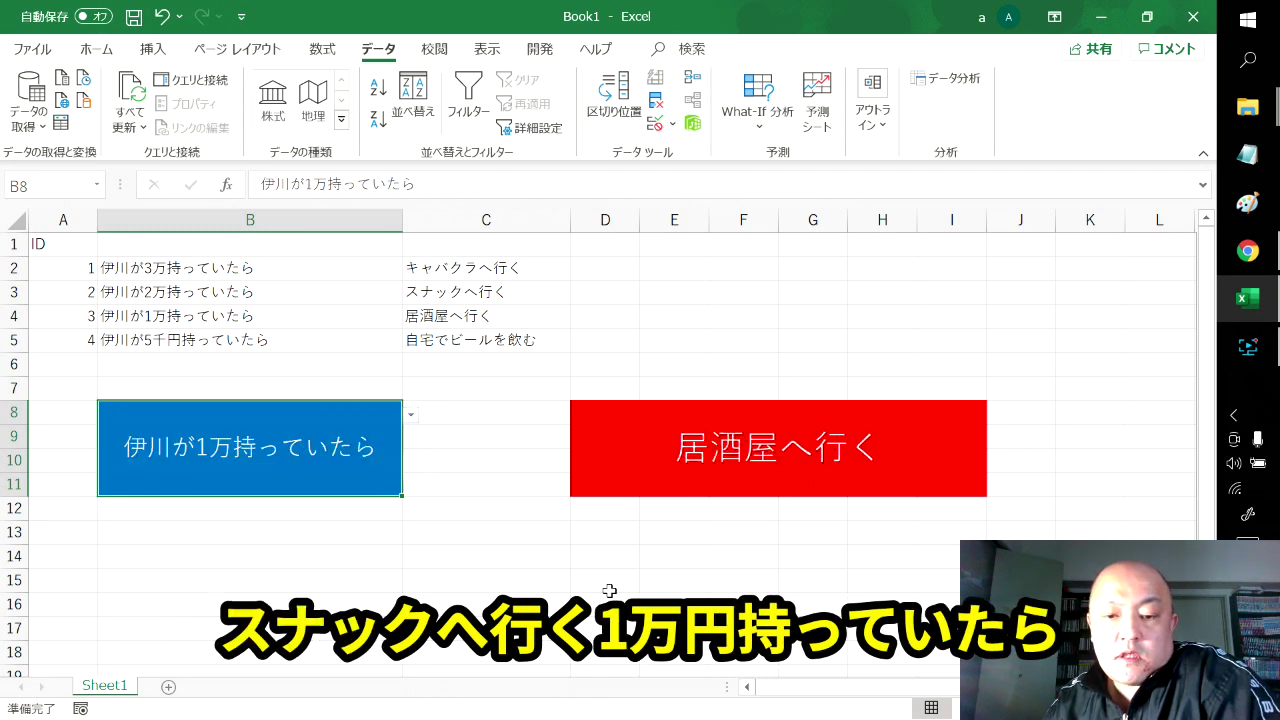
pyautogui.click(411, 416)
pyautogui.click(343, 480)
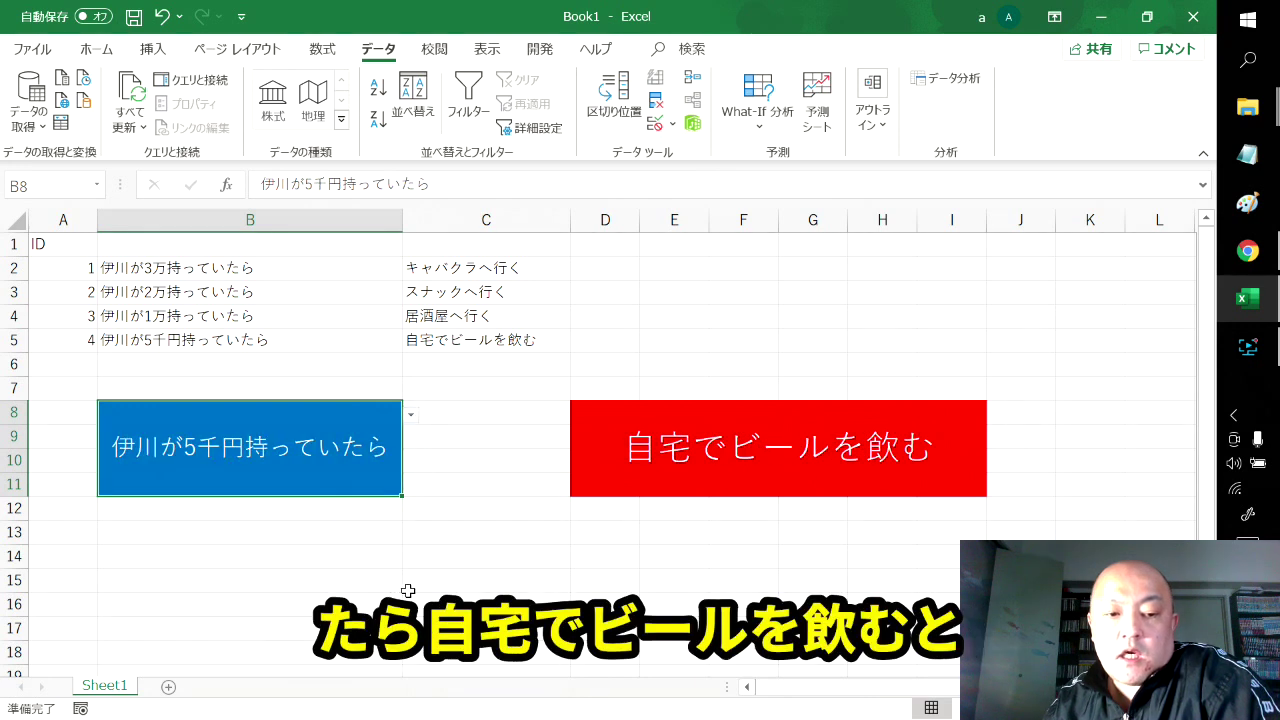
pyautogui.click(585, 553)
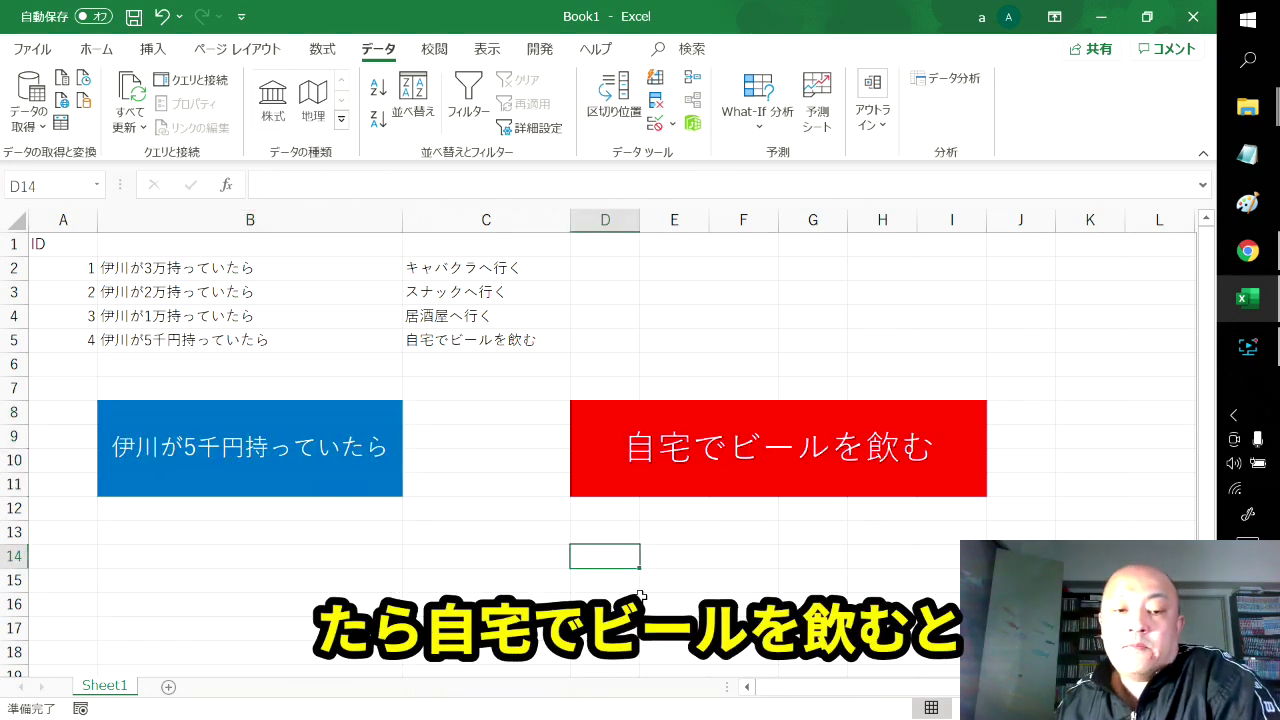